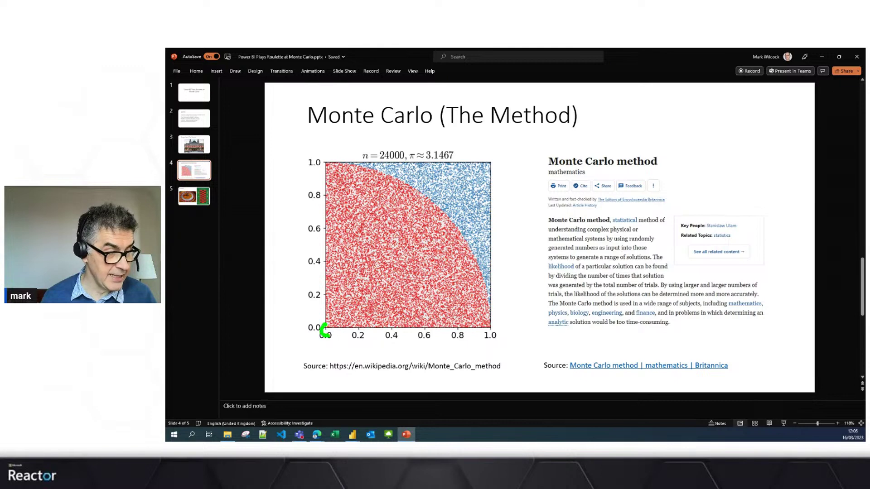
# Step: Draw arrows on the Monte Carlo plot from the origin to one red and one blue point, and clear the annotations
pyautogui.moveTo(325, 331); pyautogui.dragTo(364, 234)
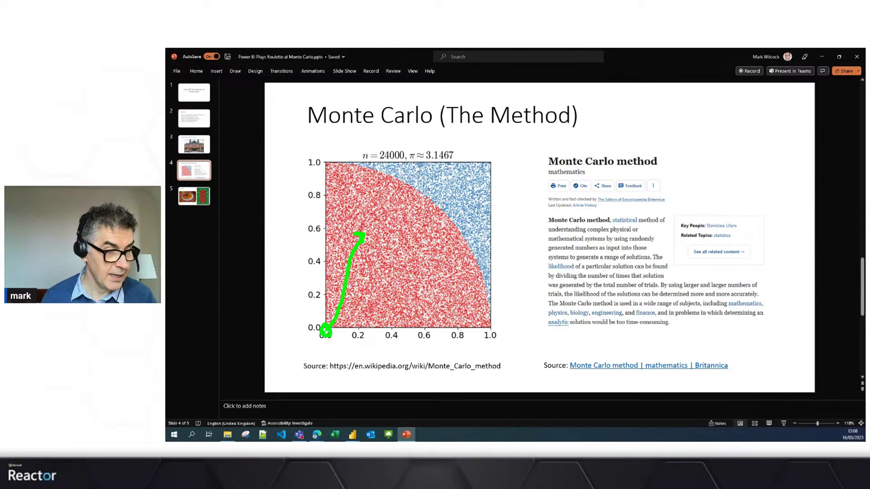
pyautogui.moveTo(325, 332)
pyautogui.mouseDown()
pyautogui.moveTo(470, 184)
pyautogui.moveTo(451, 183)
pyautogui.mouseUp()
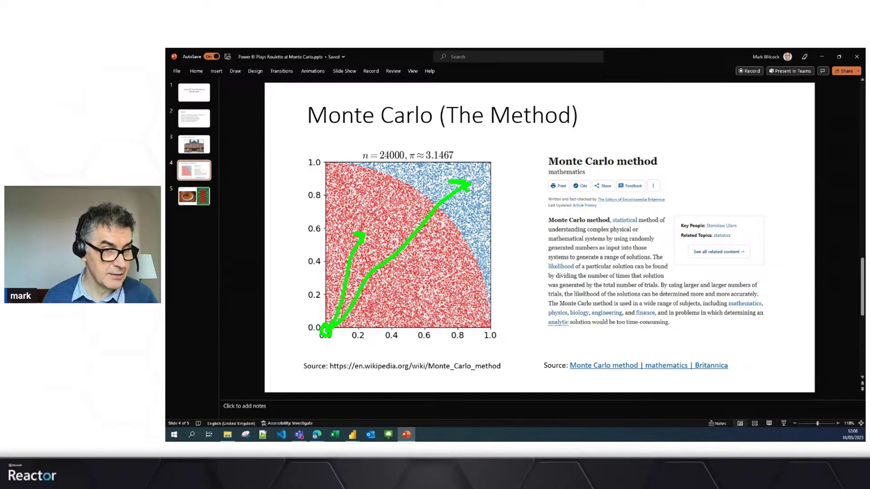
pyautogui.press('Escape')
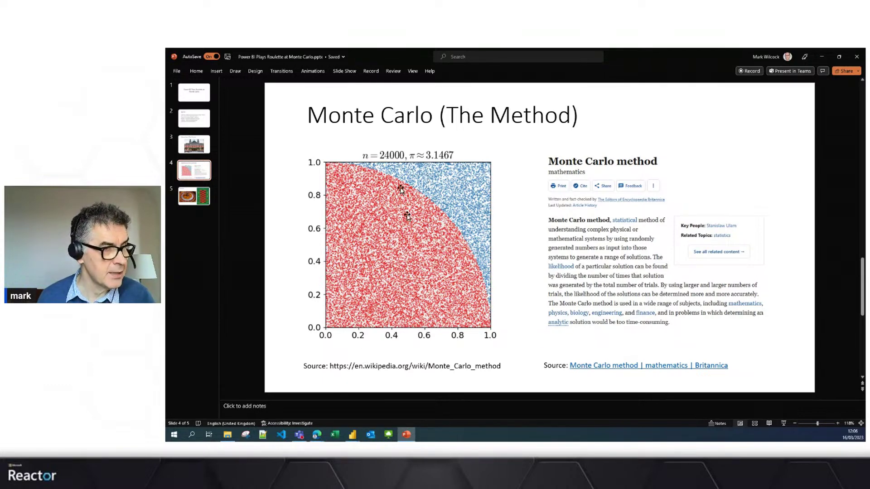
# Step: Show the Roulette slide, mark the zero pocket area on the wheel, and select the betting table picture
pyautogui.click(203, 204)
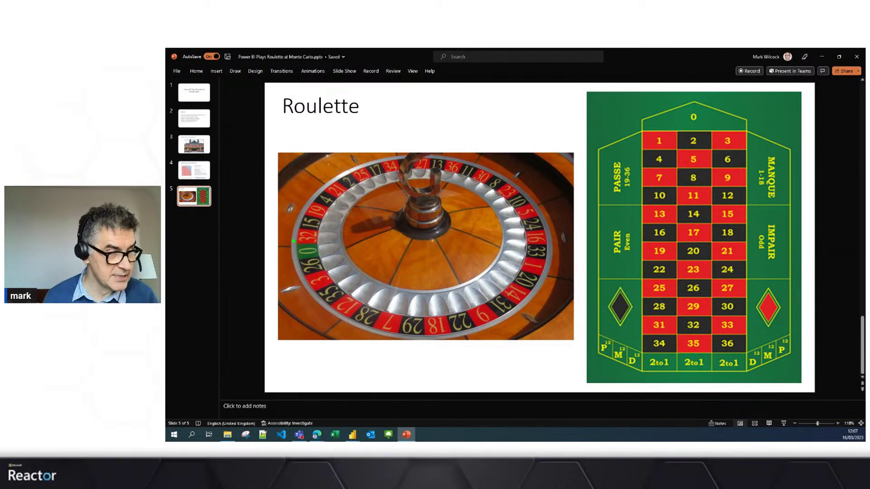
pyautogui.moveTo(292, 239); pyautogui.dragTo(336, 268)
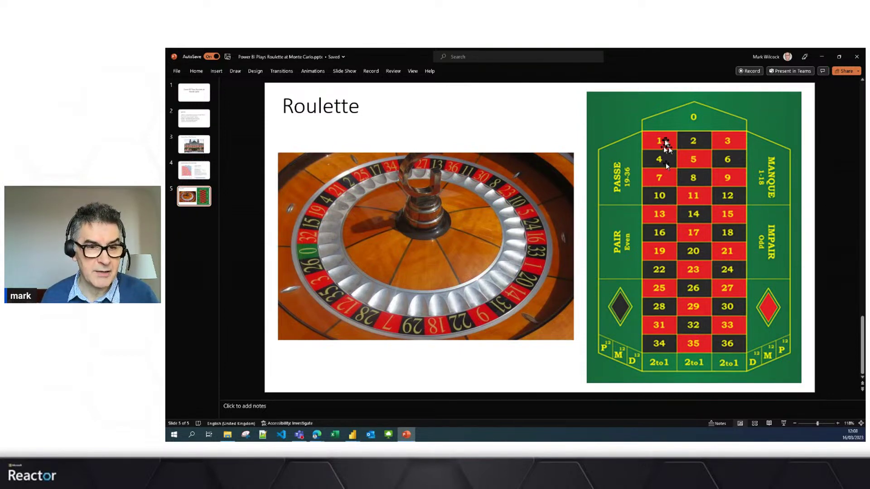
pyautogui.click(664, 143)
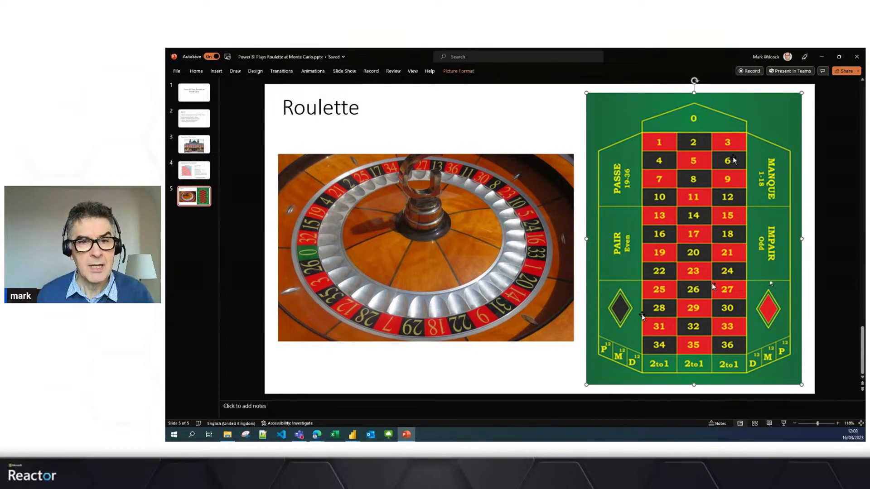
# Step: Minimize the presentation and switch to the Monte Carlo Pi report in Power BI Desktop
pyautogui.click(821, 58)
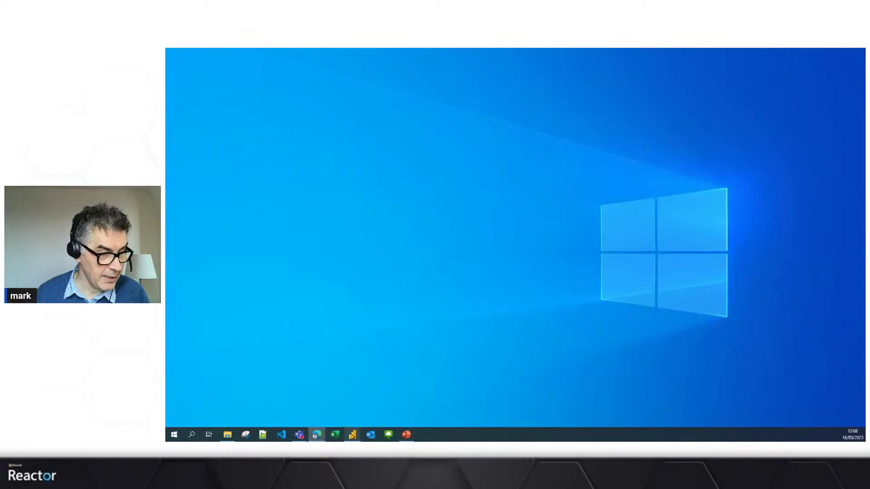
pyautogui.moveTo(353, 434)
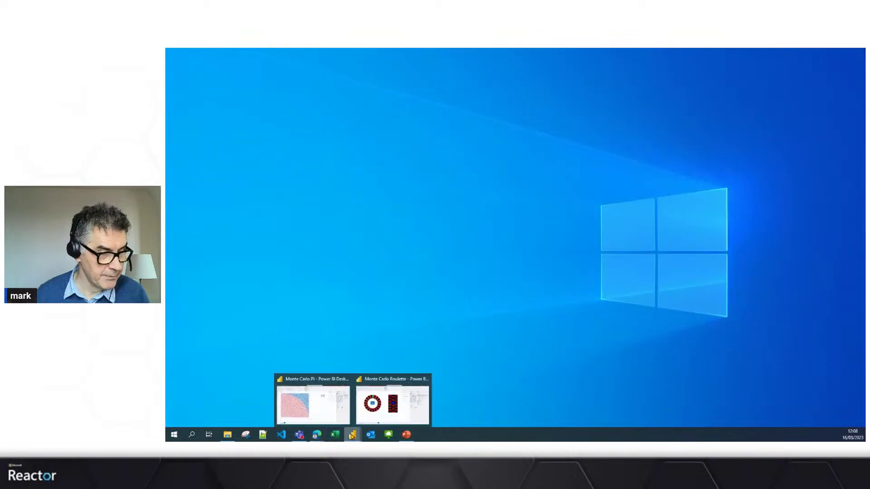
pyautogui.click(329, 420)
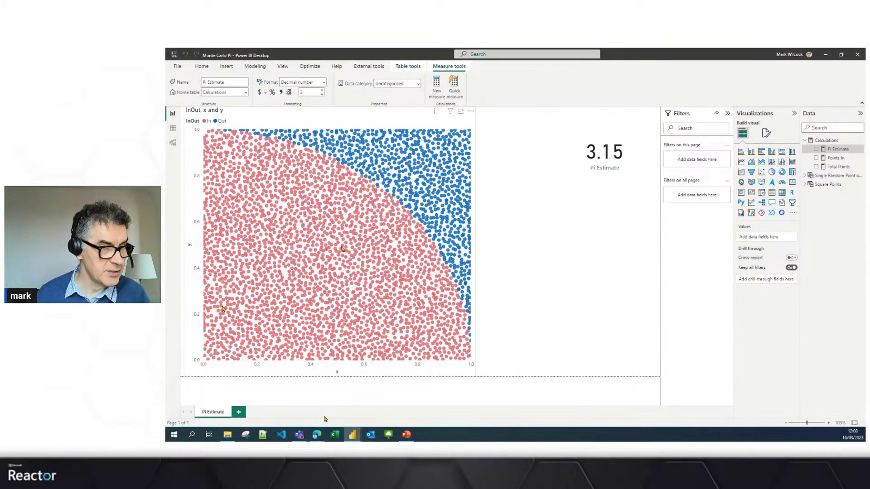
# Step: Inspect a point's coordinates on the InOut scatter chart and select the chart to show its fields and source table
pyautogui.moveTo(332, 201)
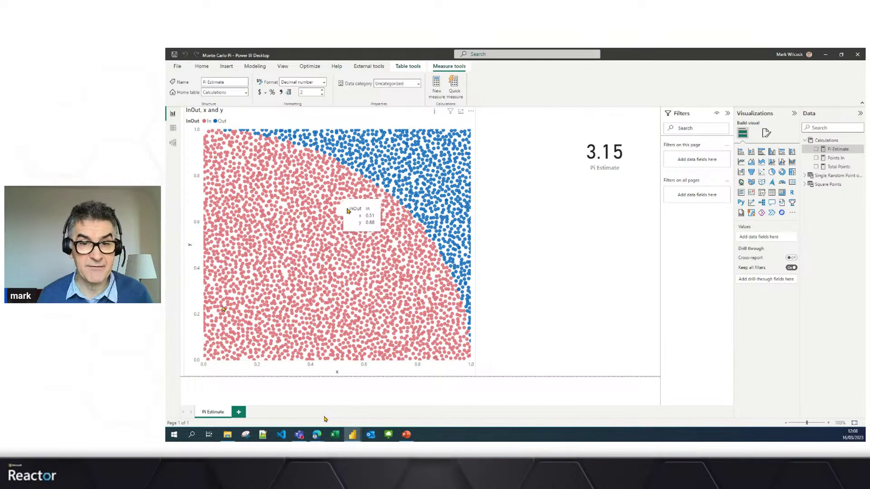
pyautogui.click(338, 207)
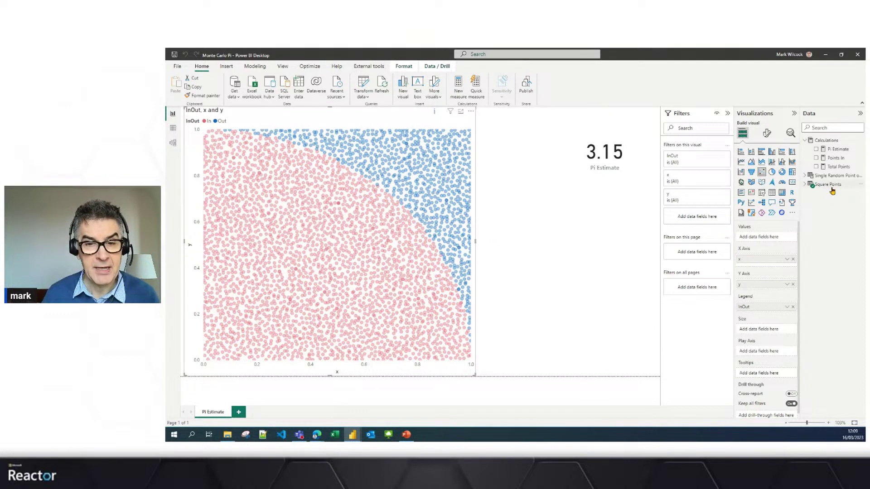
pyautogui.moveTo(833, 191)
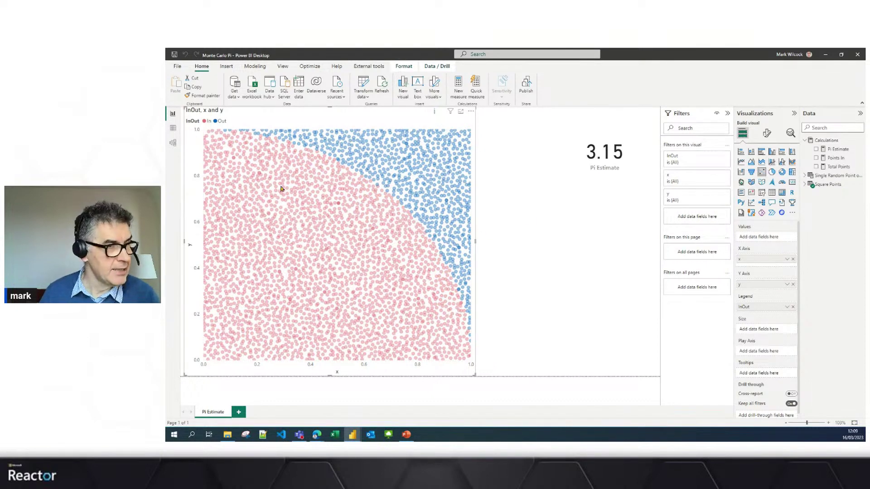
# Step: Show the Square Points table data and enlarge the text of its DAX formula for reading
pyautogui.click(173, 130)
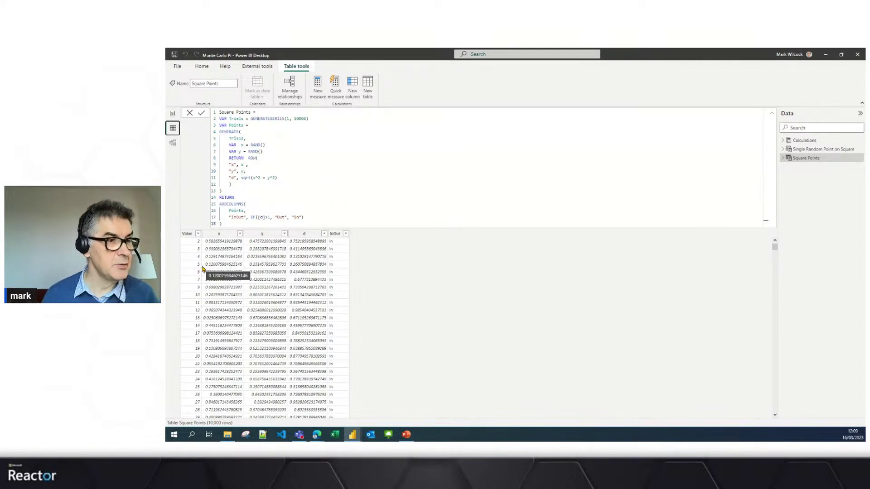
pyautogui.keyDown('ctrl'); pyautogui.scroll(1, 351, 192); pyautogui.keyUp('ctrl')
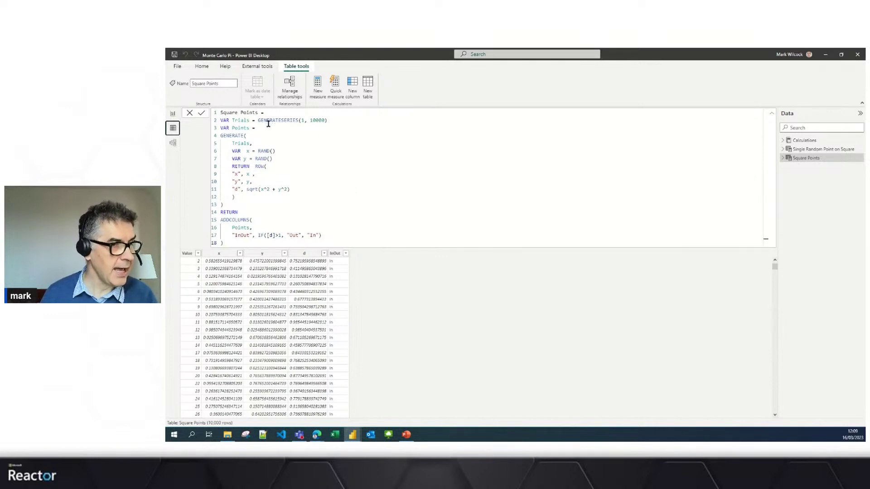
pyautogui.click(230, 254)
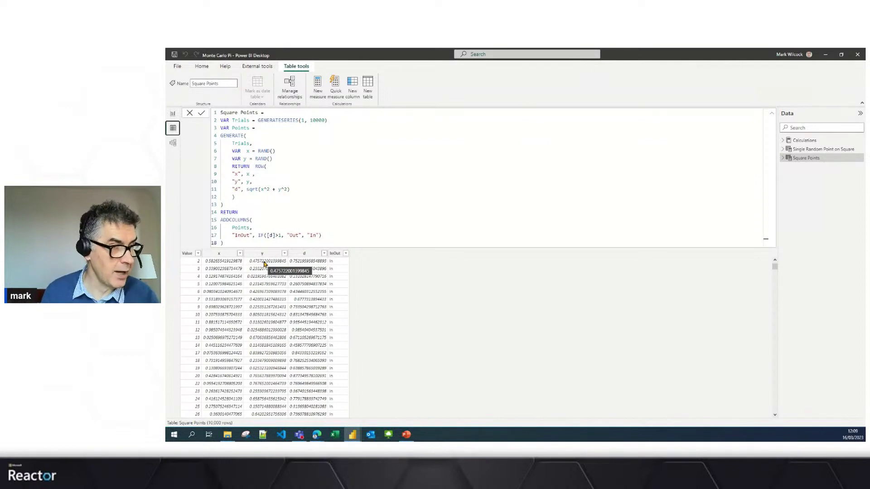
pyautogui.click(346, 212)
pyautogui.scroll(1, 345, 211)
pyautogui.scroll(1, 346, 211)
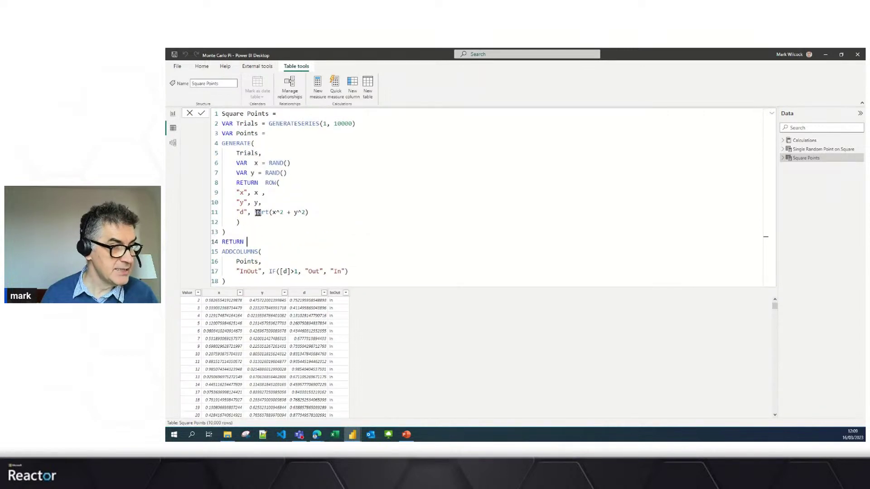
# Step: Highlight the sqrt(x^2 + y^2) distance expression and the "Out" and "In" results in the Square Points formula
pyautogui.moveTo(255, 212); pyautogui.dragTo(310, 212)
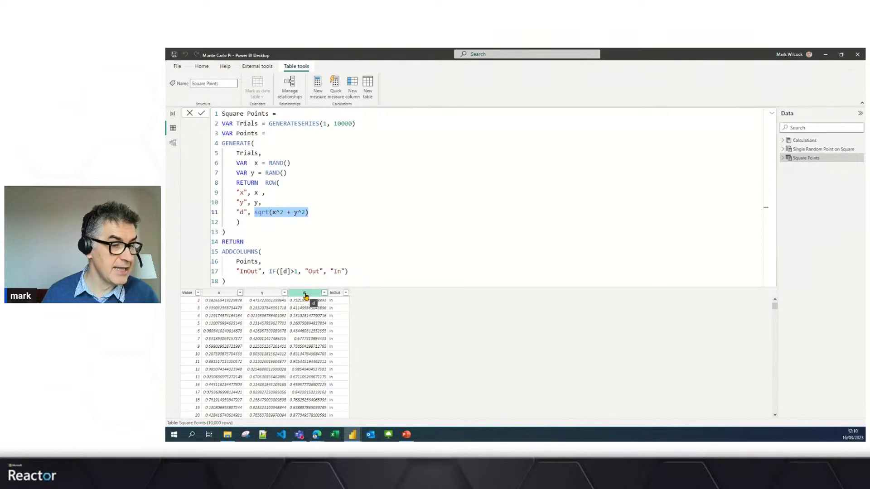
pyautogui.doubleClick(317, 272)
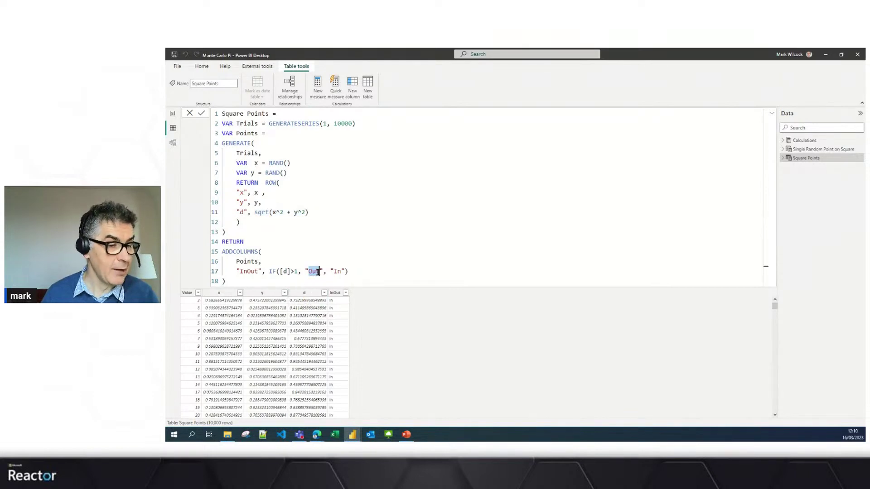
pyautogui.click(320, 272)
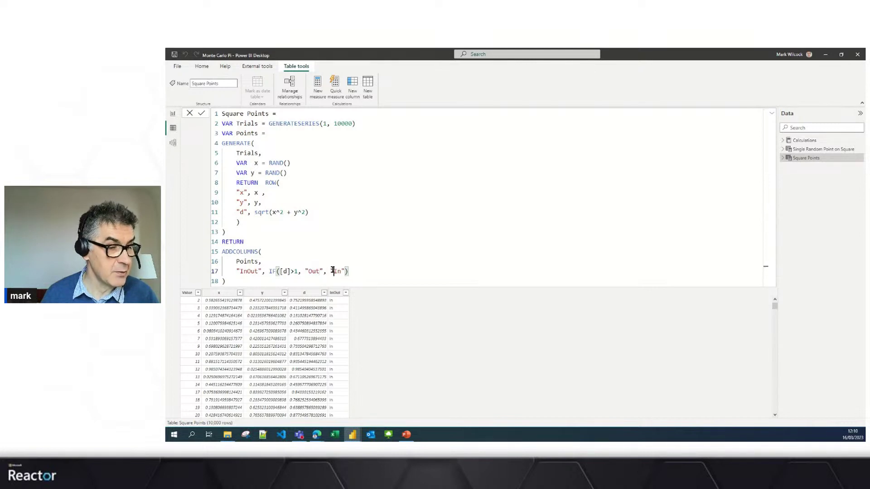
pyautogui.doubleClick(337, 271)
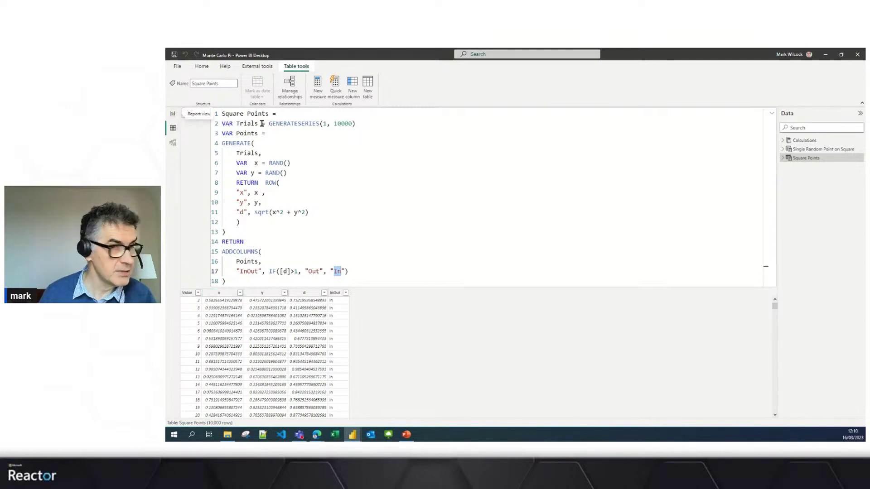
# Step: Collapse the formula, mark the table's row count and the first row's x, y and d values, and clear the marks
pyautogui.click(772, 113)
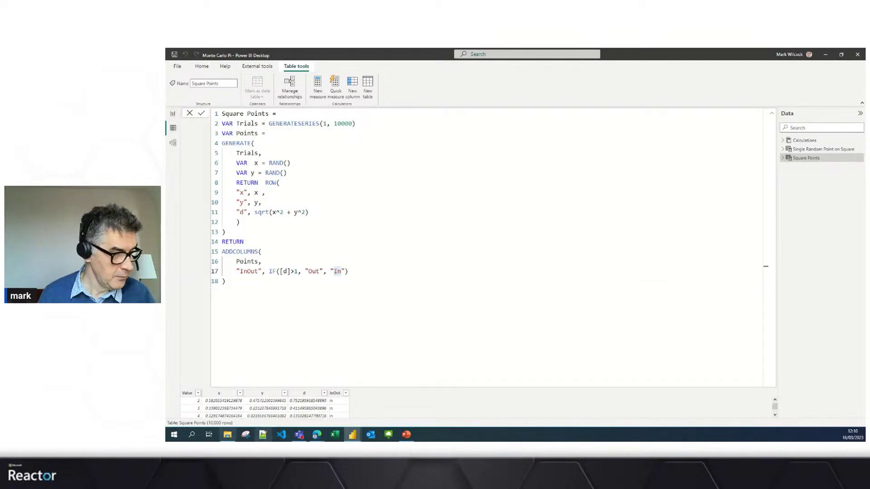
pyautogui.click(772, 114)
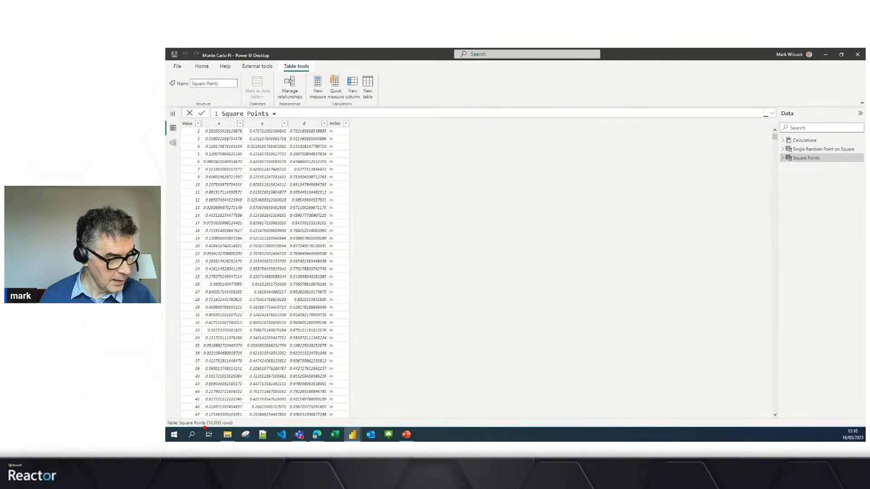
pyautogui.moveTo(171, 416)
pyautogui.mouseDown()
pyautogui.moveTo(196, 431)
pyautogui.moveTo(236, 432)
pyautogui.mouseUp()
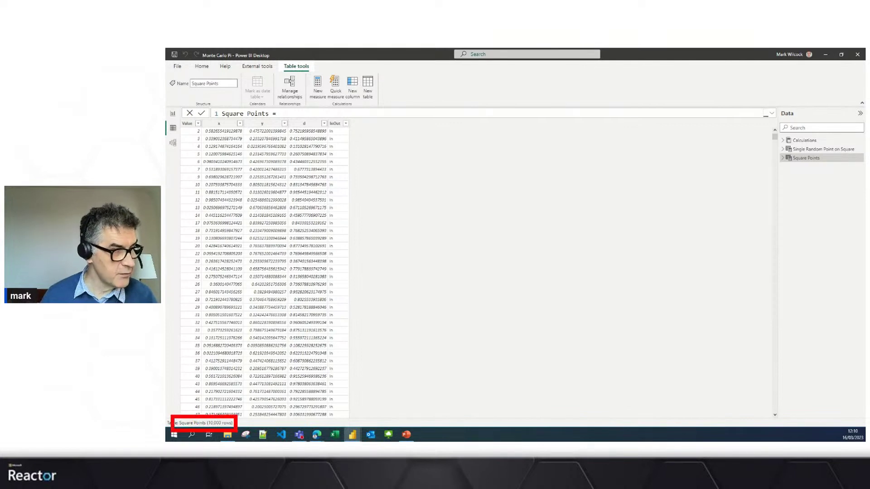
pyautogui.moveTo(217, 136); pyautogui.dragTo(285, 135)
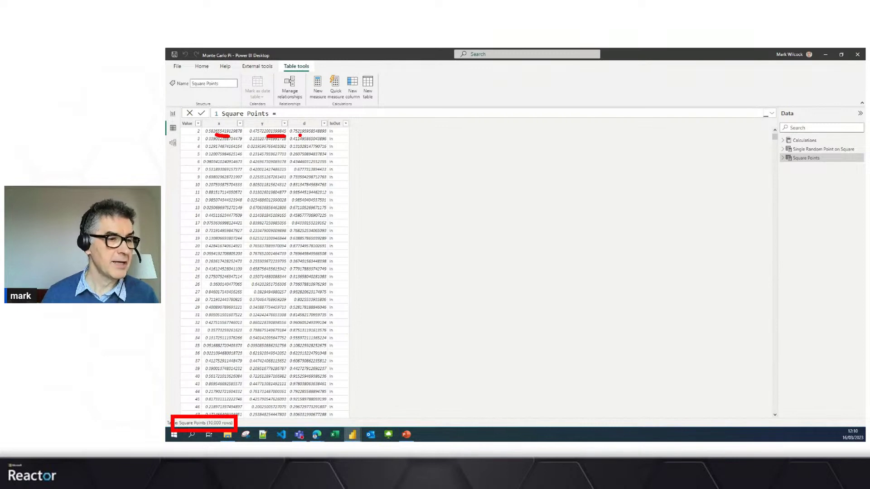
pyautogui.moveTo(298, 135); pyautogui.dragTo(319, 132)
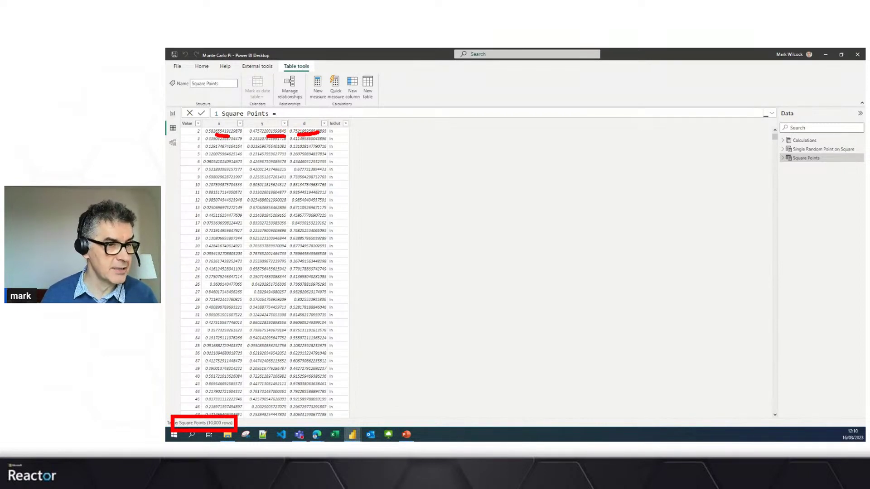
pyautogui.press('Escape')
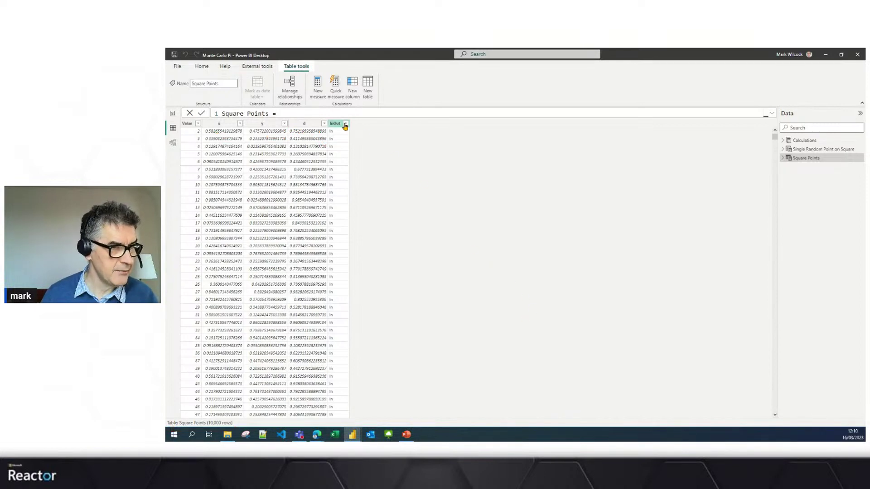
# Step: Check the filter values available for the InOut column and leave the filter unchanged
pyautogui.click(346, 125)
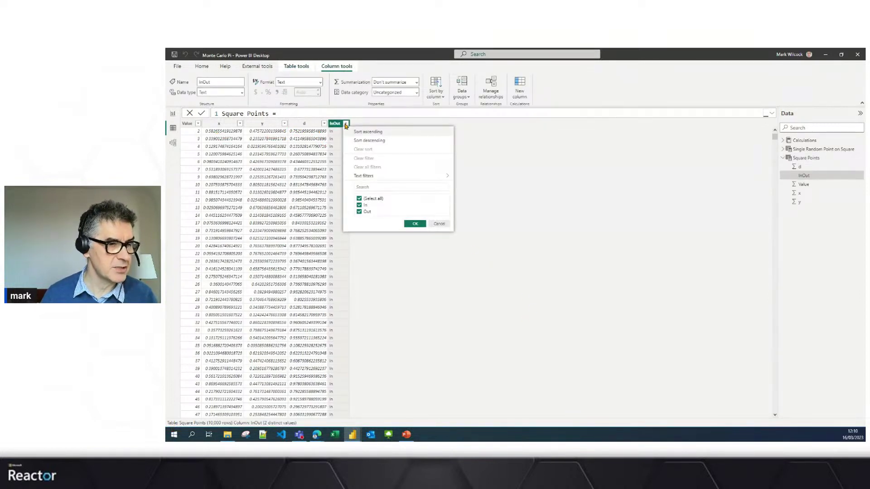
pyautogui.click(439, 225)
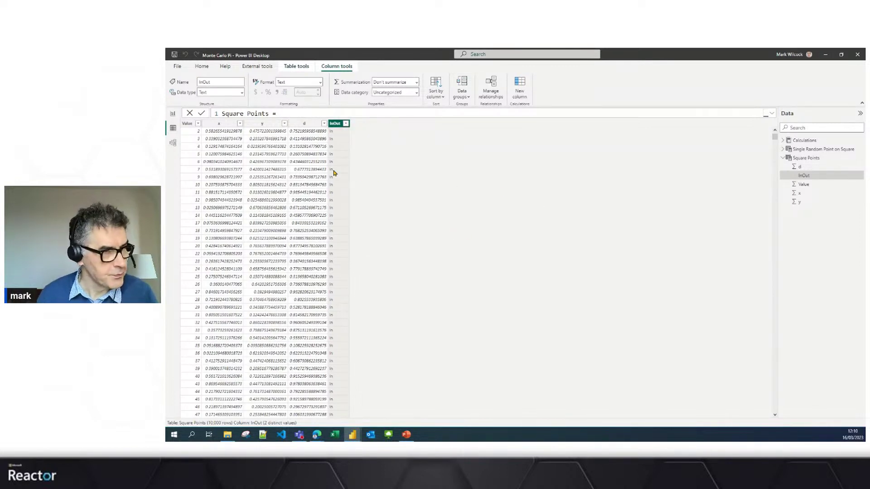
# Step: Add a new page to the report and place an empty scatter chart on it, enlarged to fill most of the page height
pyautogui.click(173, 116)
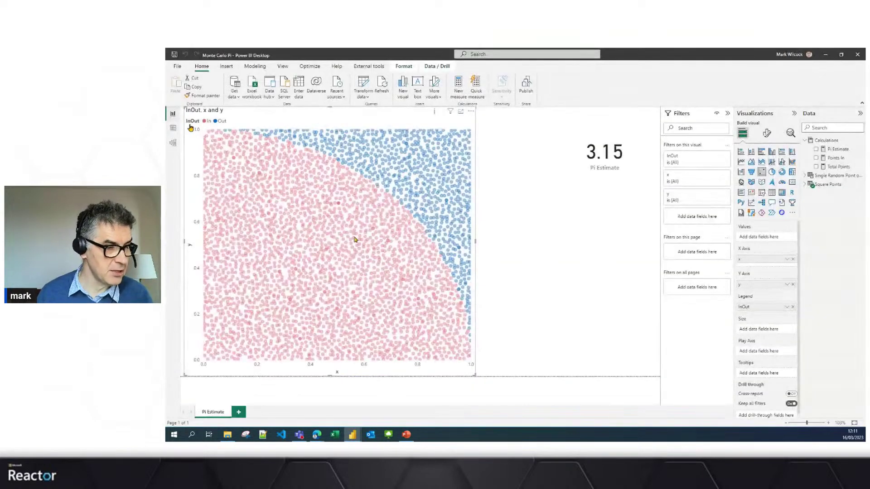
pyautogui.click(239, 412)
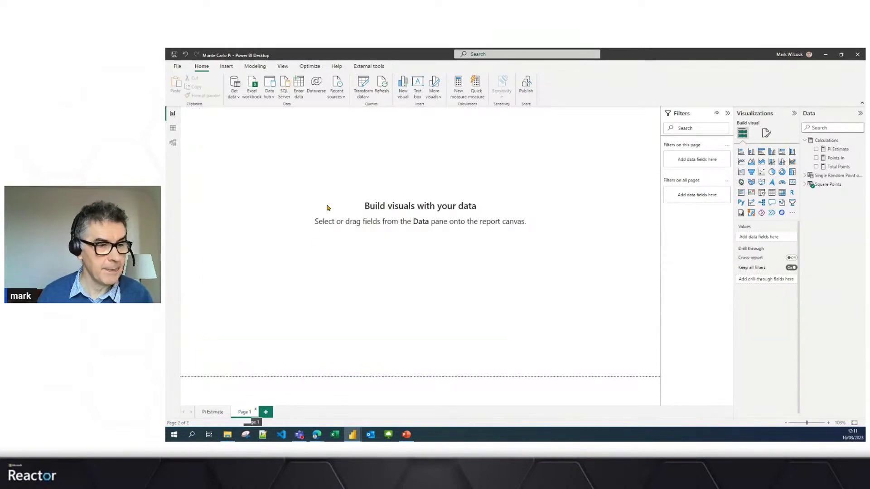
pyautogui.click(762, 174)
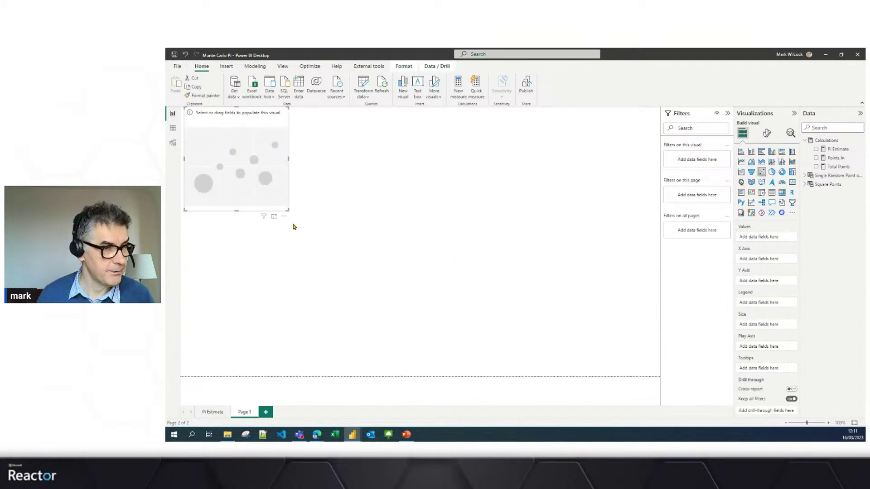
pyautogui.moveTo(285, 212); pyautogui.dragTo(487, 366)
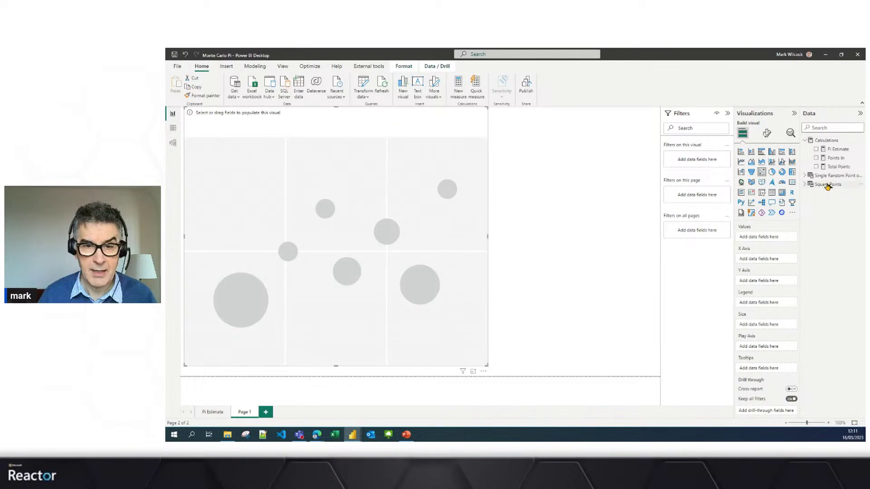
# Step: Plot the Square Points x field on the X axis and y on the Y axis of the scatter chart, both not summarized
pyautogui.click(807, 185)
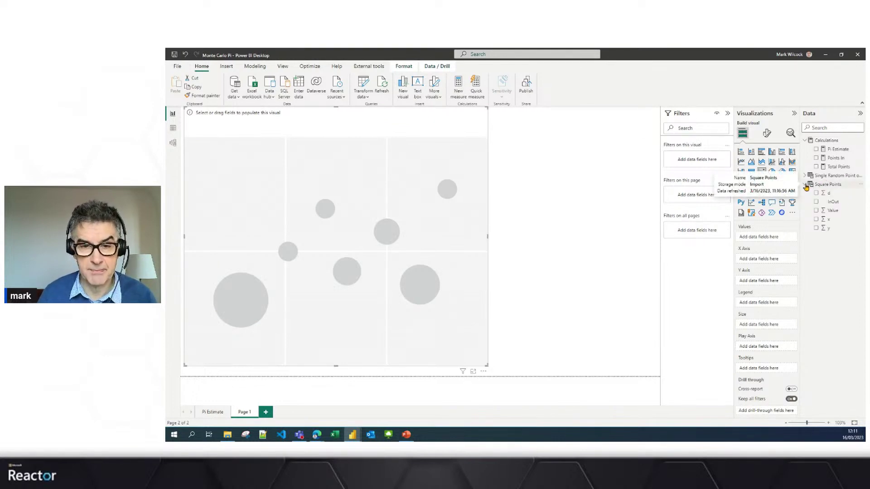
pyautogui.moveTo(825, 220); pyautogui.dragTo(788, 262)
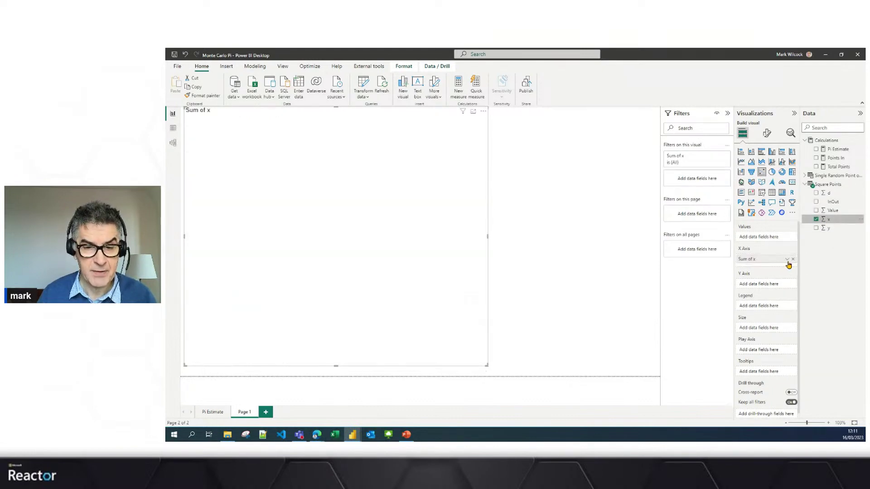
pyautogui.click(789, 261)
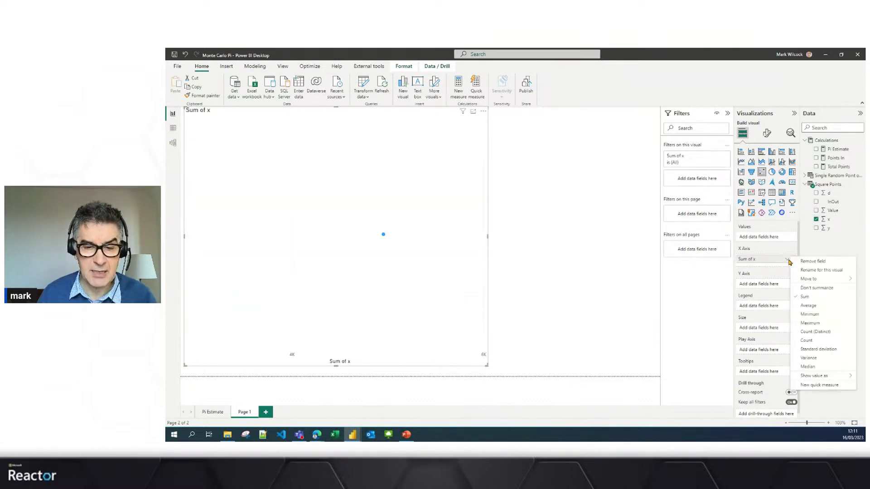
pyautogui.click(817, 291)
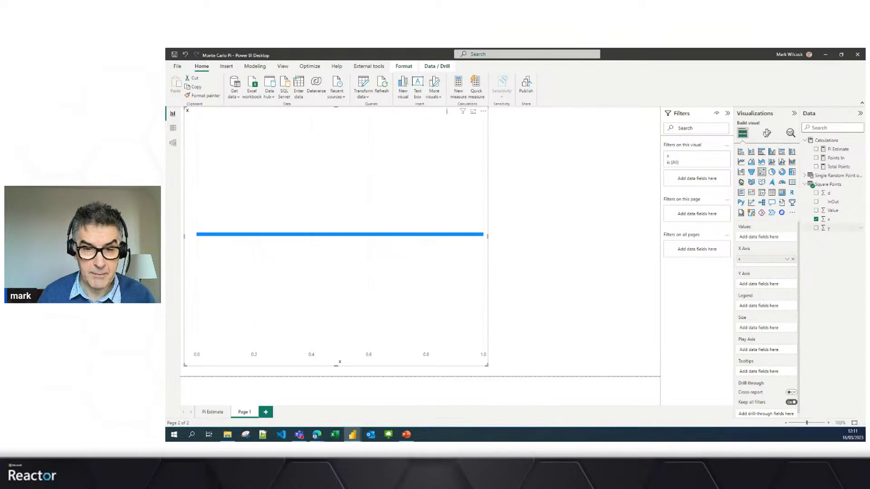
pyautogui.click(817, 229)
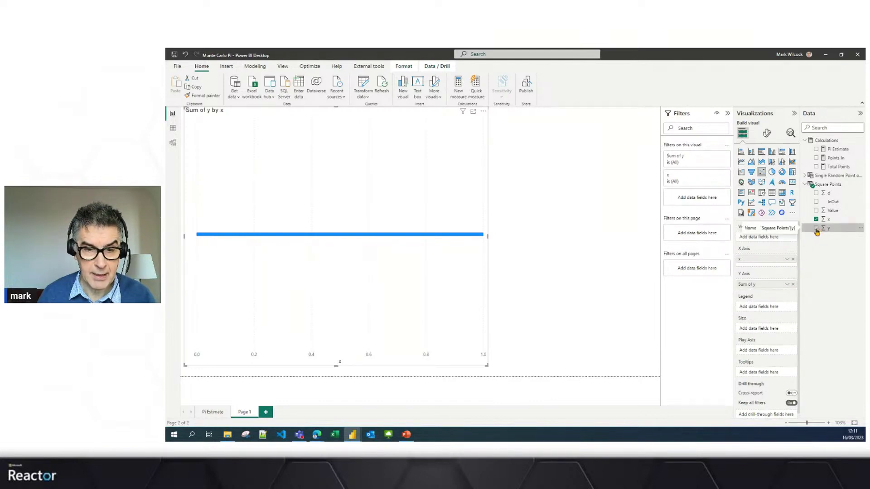
pyautogui.click(787, 285)
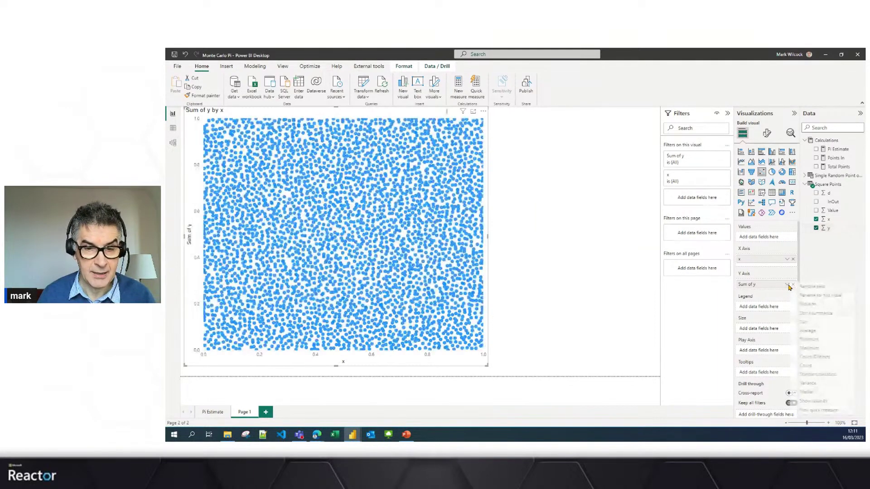
pyautogui.click(815, 313)
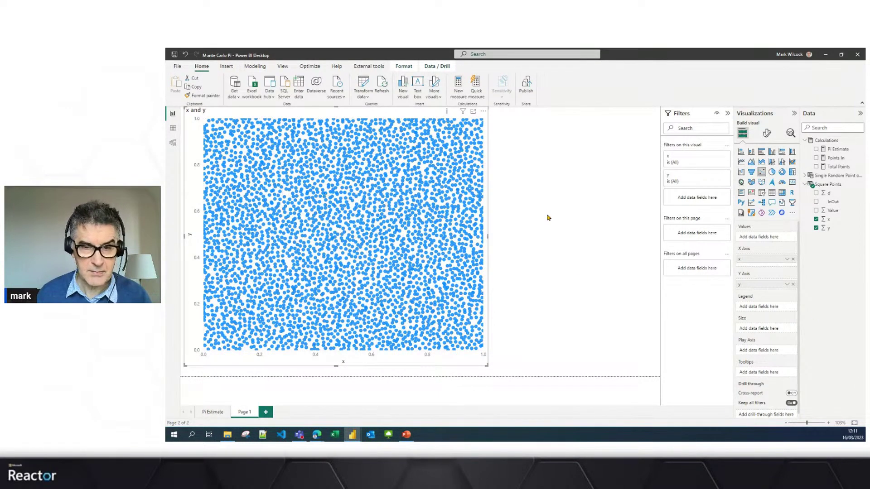
# Step: Use InOut as the scatter chart's legend and resize the chart to a roughly square shape
pyautogui.click(816, 202)
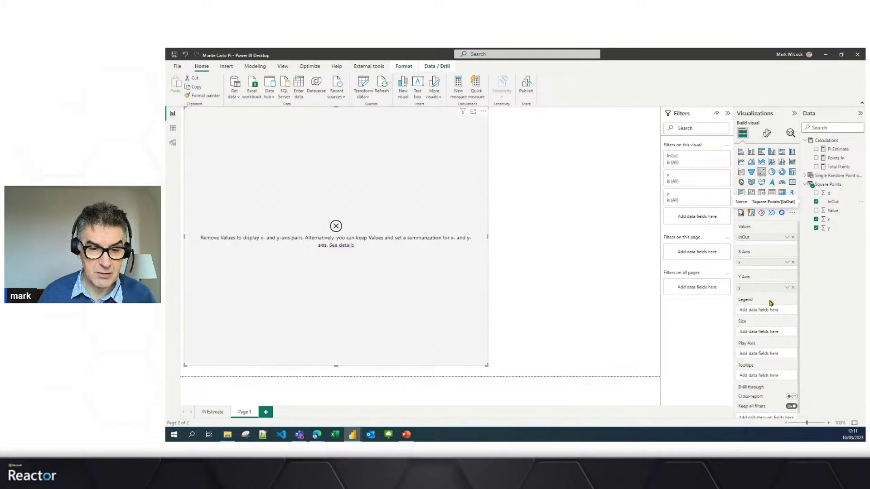
pyautogui.moveTo(760, 240); pyautogui.dragTo(770, 314)
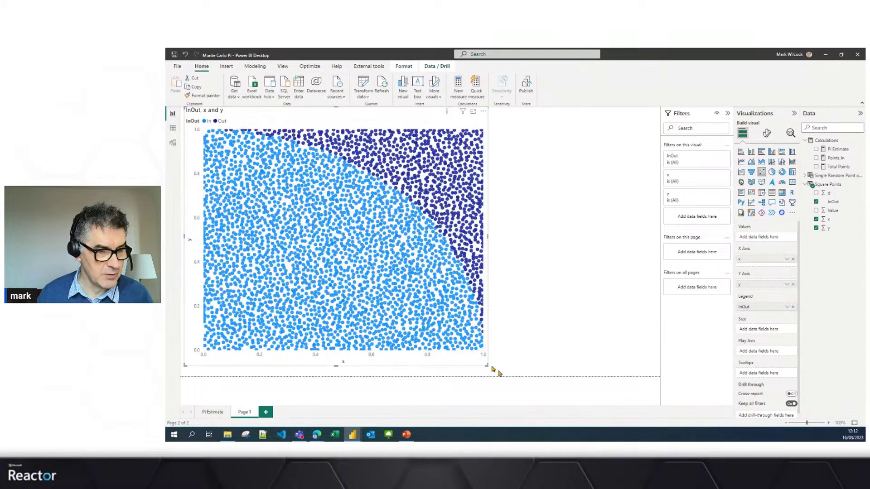
pyautogui.moveTo(488, 365); pyautogui.dragTo(451, 374)
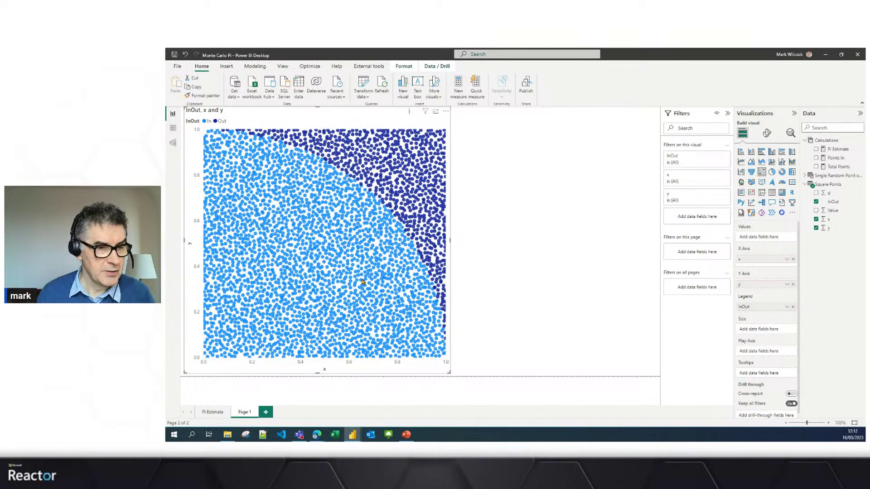
# Step: Review the Total Points and Points In measure formulas, highlighting the [Total Points] argument of CALCULATE
pyautogui.click(839, 166)
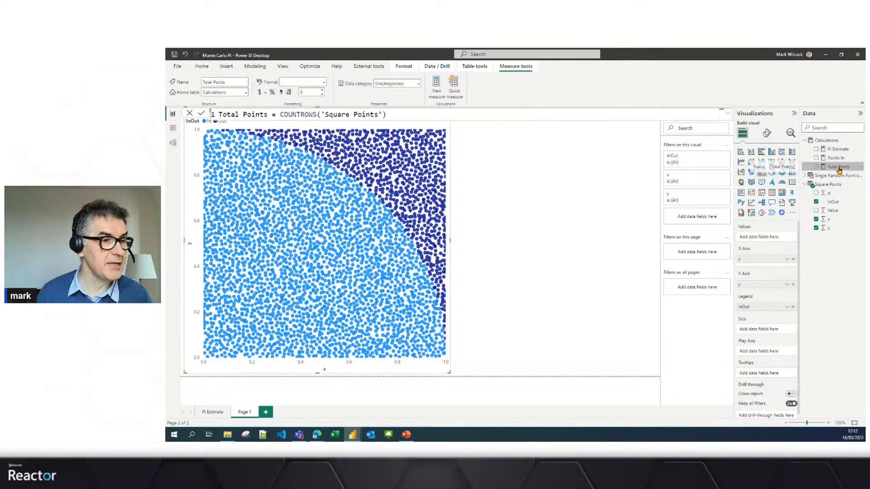
pyautogui.click(459, 115)
pyautogui.scroll(3, 459, 115)
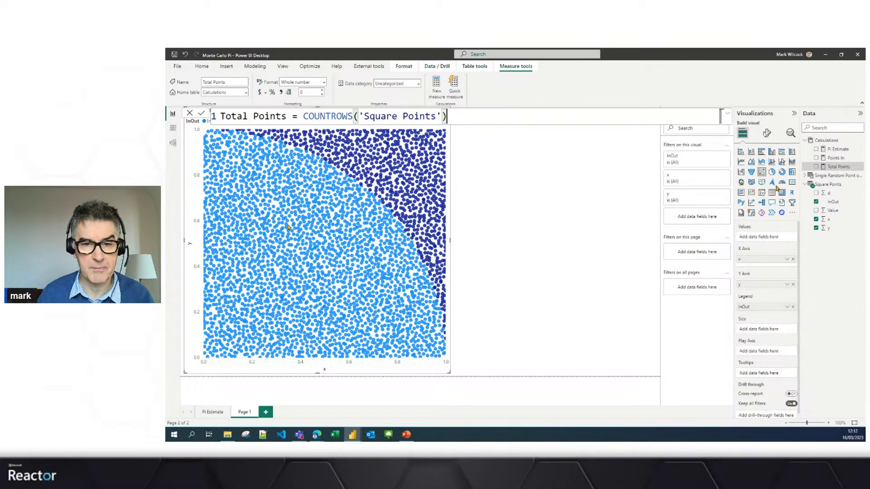
pyautogui.click(837, 160)
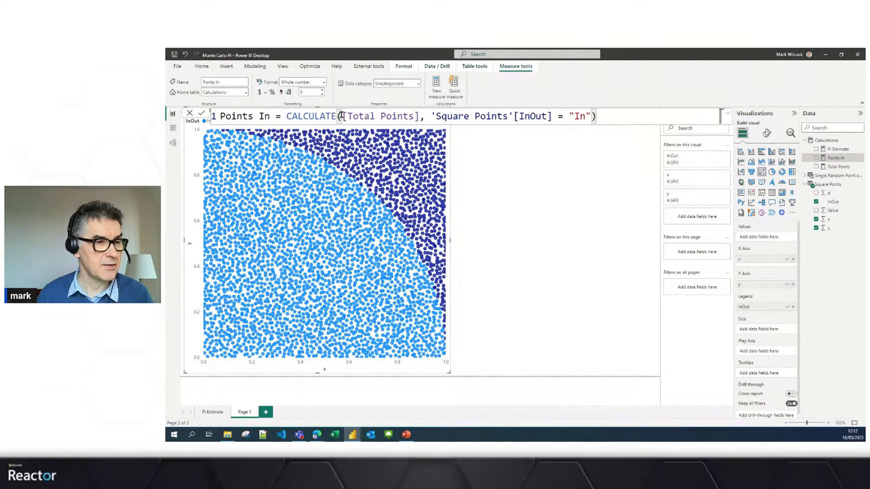
pyautogui.moveTo(342, 116); pyautogui.dragTo(417, 116)
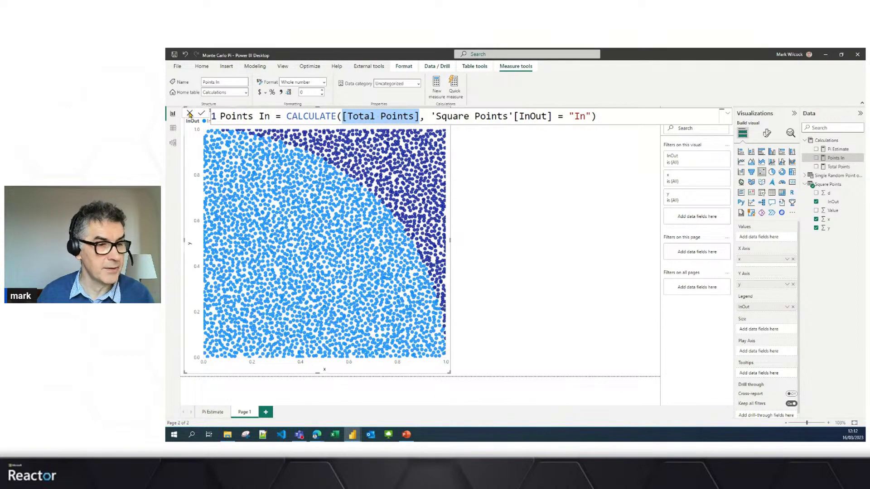
pyautogui.click(189, 114)
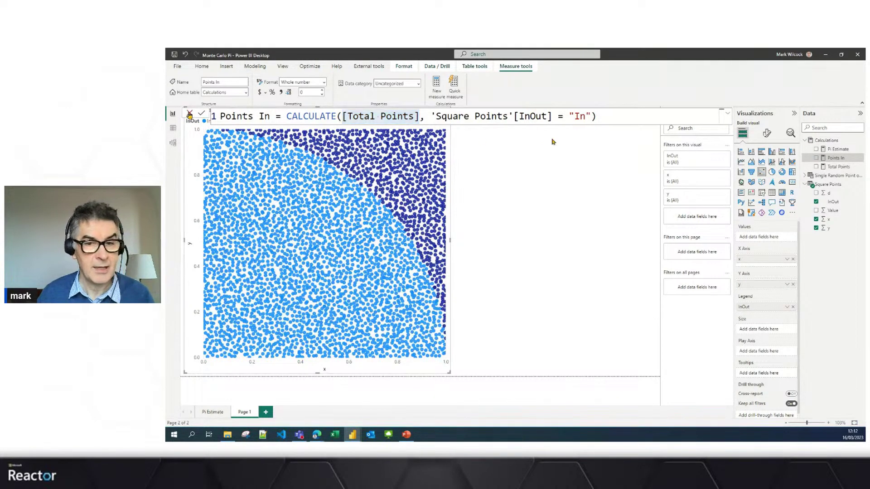
# Step: Examine the Pi Estimate measure formula, highlighting its name and the [Points In] / [Total Points] ratio, and close it unchanged
pyautogui.click(839, 150)
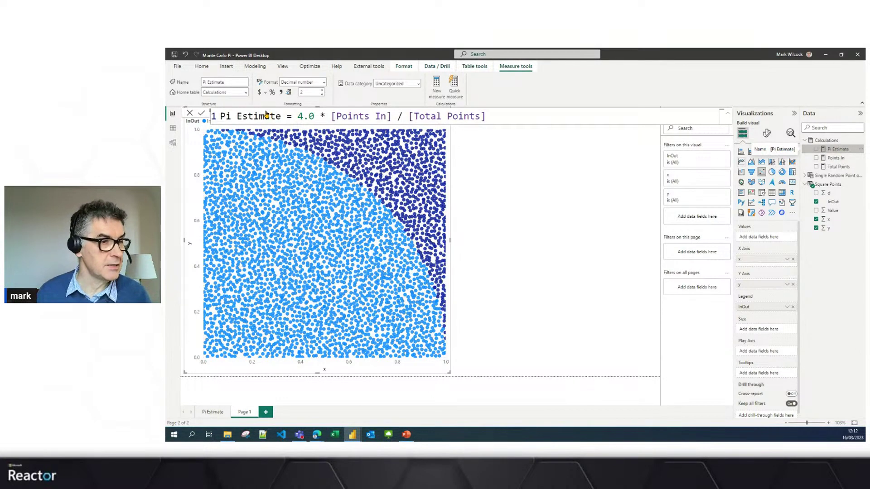
pyautogui.moveTo(219, 117); pyautogui.dragTo(286, 116)
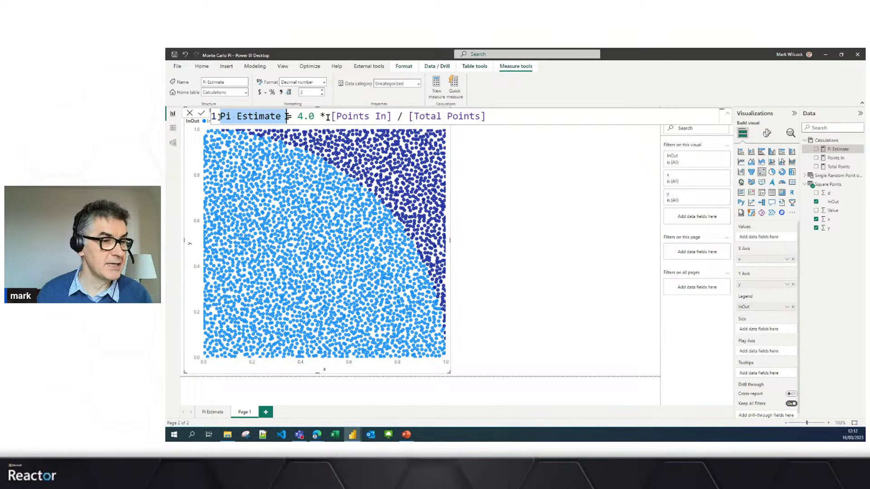
pyautogui.moveTo(332, 117); pyautogui.dragTo(491, 117)
pyautogui.click(406, 117)
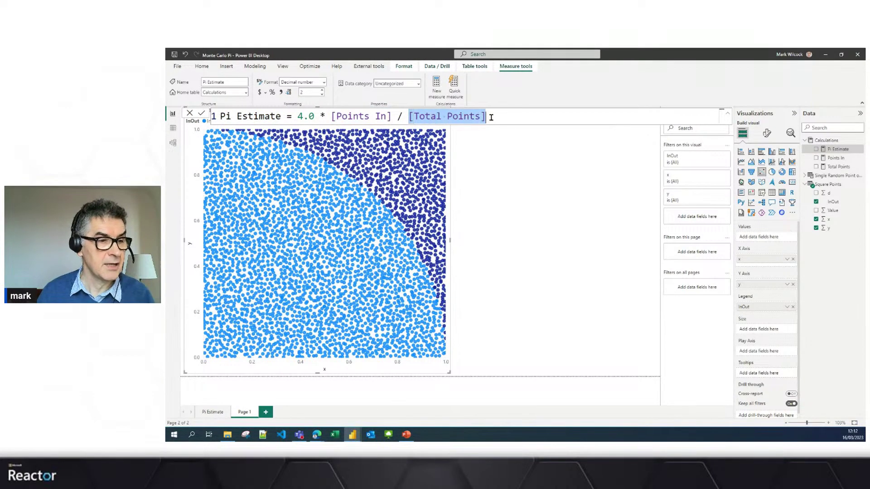
pyautogui.click(295, 116)
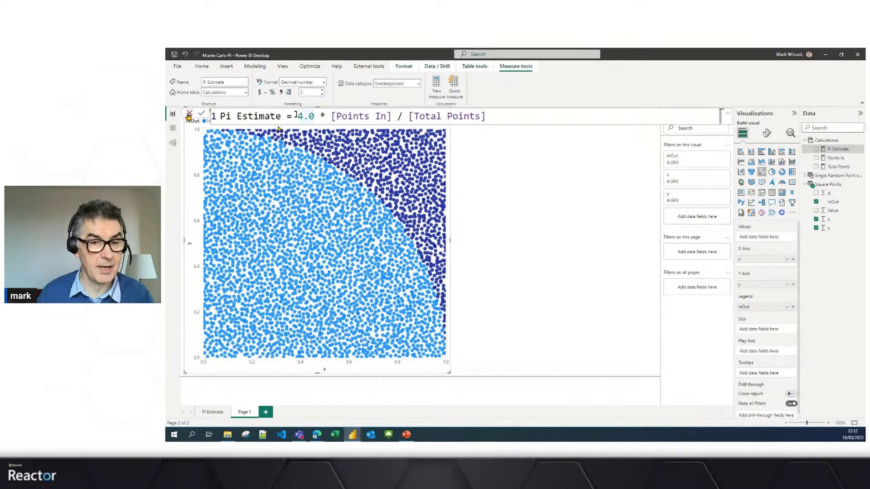
pyautogui.click(189, 114)
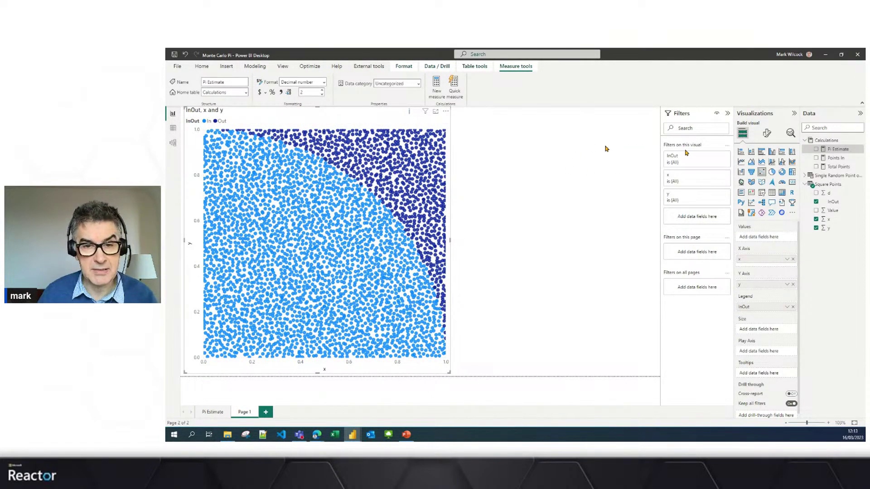
# Step: Add a card showing the Pi Estimate measure and shrink it into the upper-right corner of the page
pyautogui.click(607, 148)
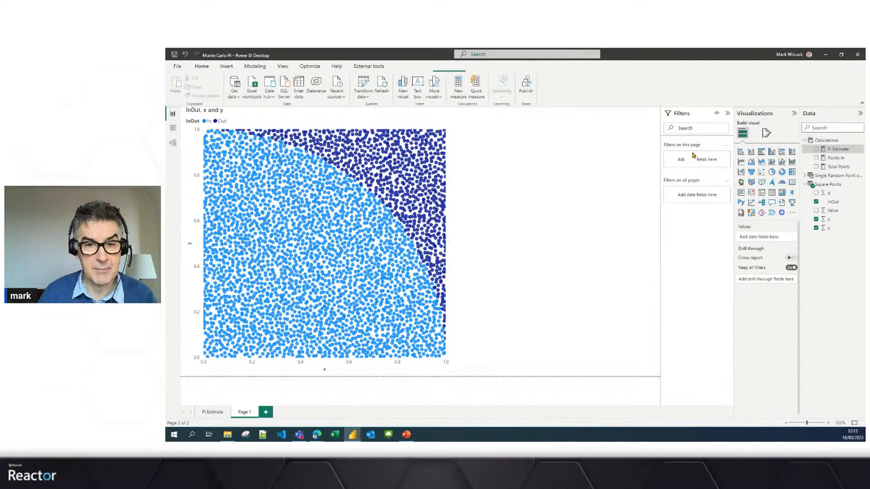
pyautogui.click(792, 183)
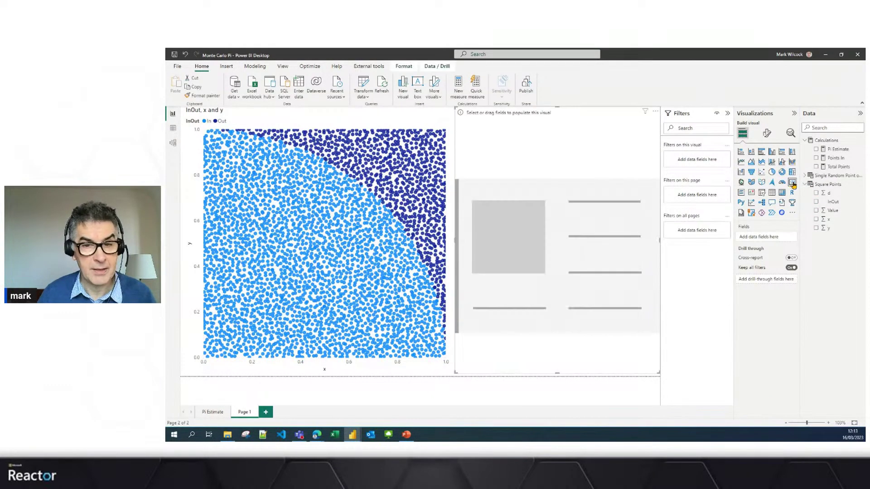
pyautogui.click(816, 150)
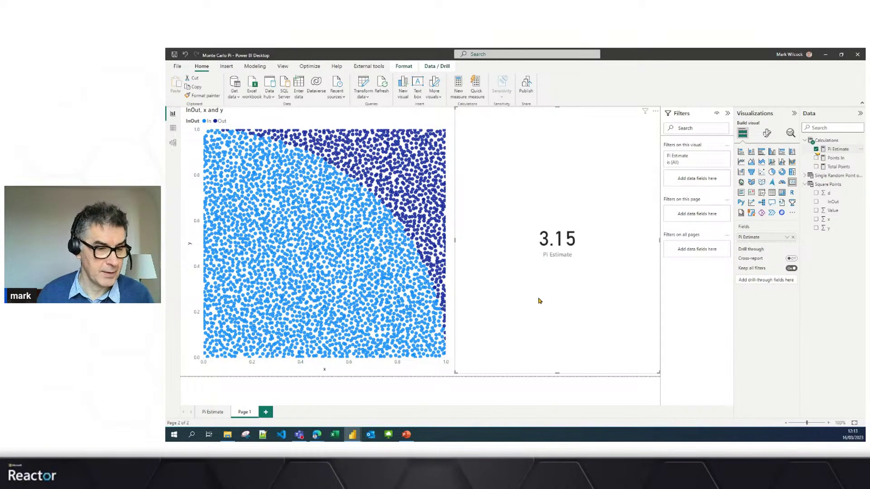
pyautogui.moveTo(457, 372); pyautogui.dragTo(539, 189)
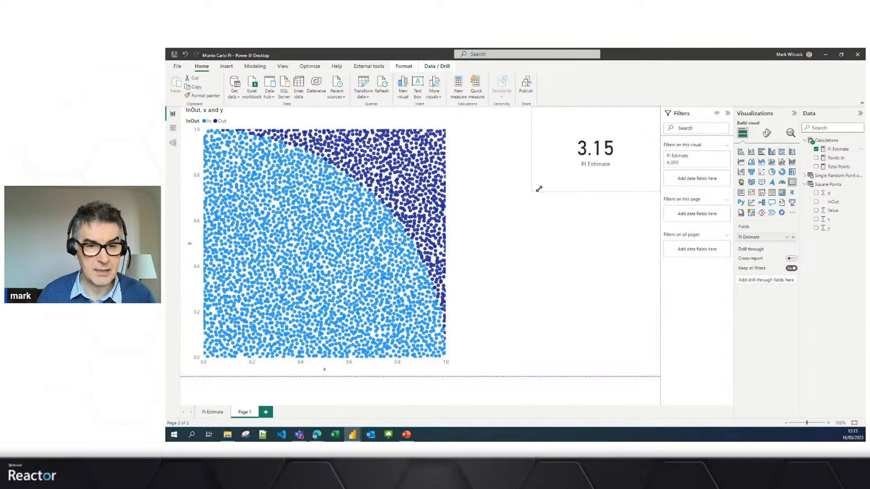
# Step: Set the Pi Estimate measure to 3 decimal places and refresh the data to generate a new set of random points
pyautogui.click(836, 150)
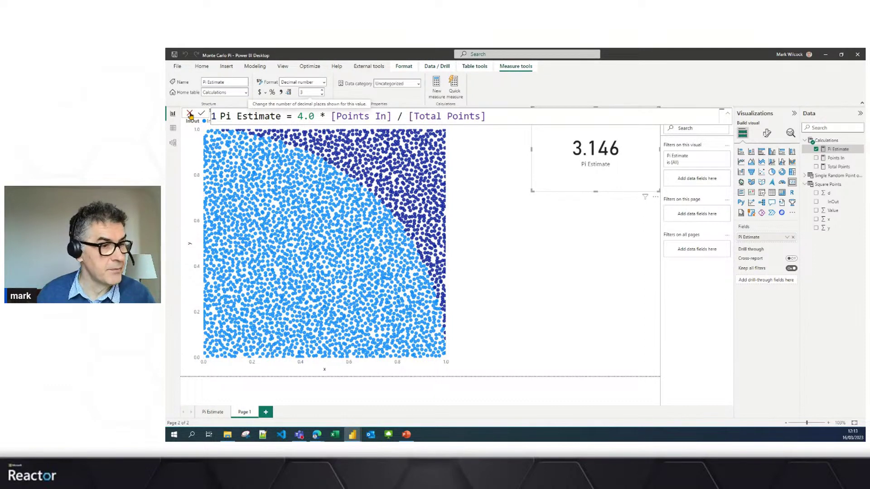
pyautogui.click(202, 67)
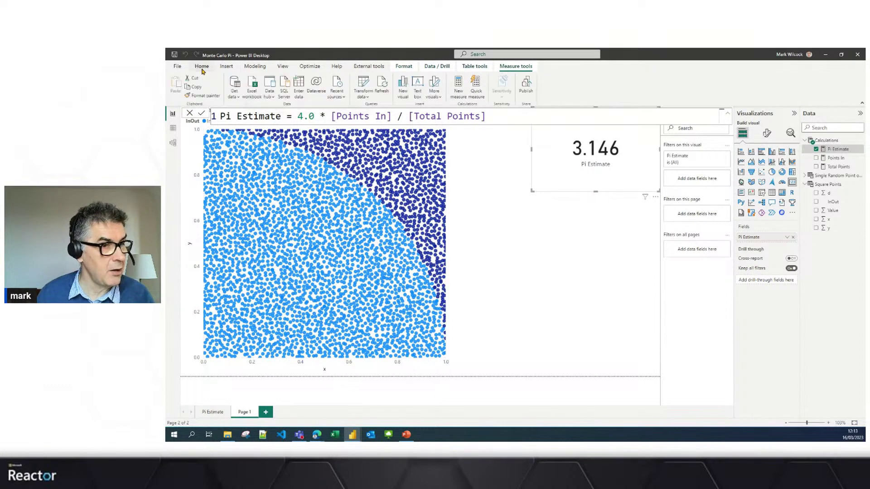
pyautogui.click(384, 90)
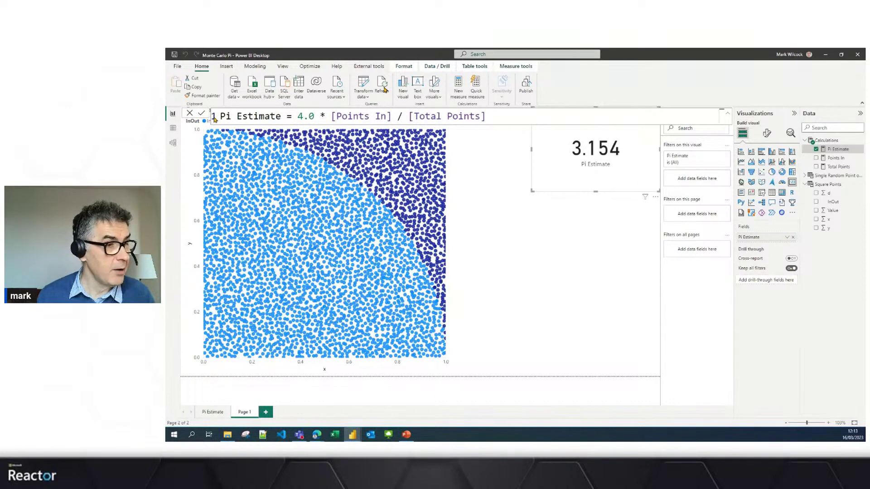
pyautogui.click(190, 113)
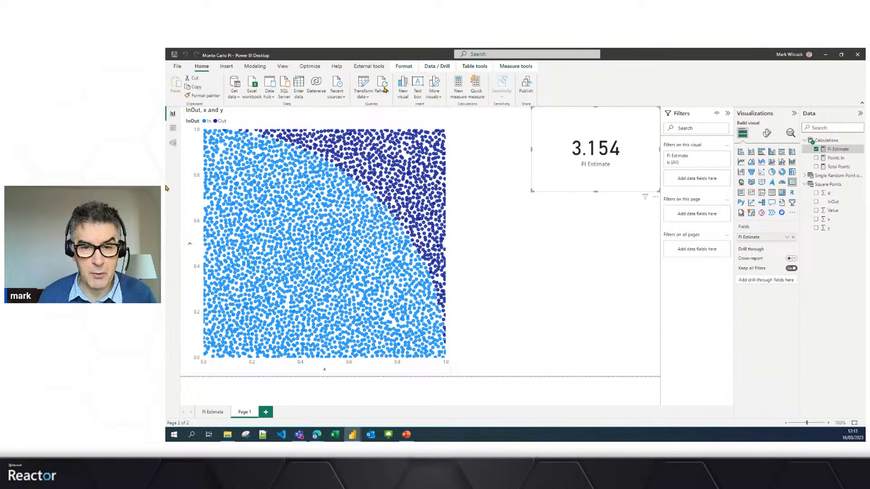
# Step: Review the Square Points formula, highlighting GENERATESERIES and the lines from VAR x to the distance expression, and close it unchanged
pyautogui.click(825, 184)
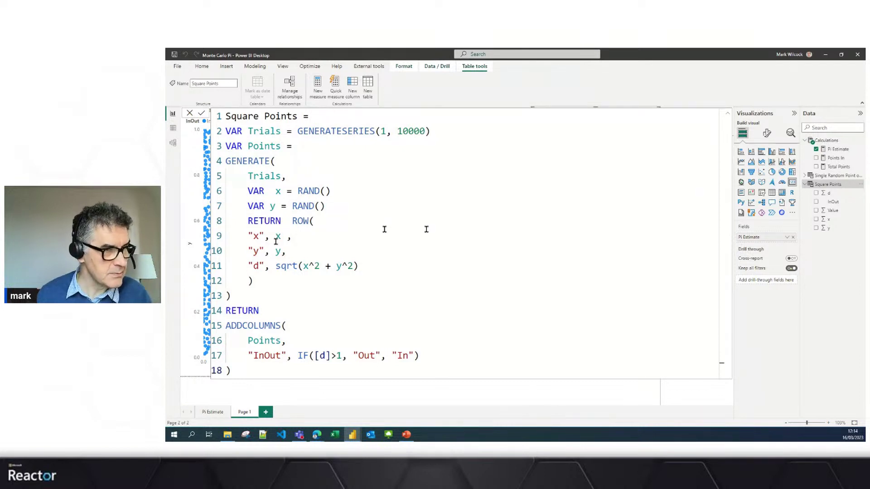
pyautogui.moveTo(298, 132); pyautogui.dragTo(370, 130)
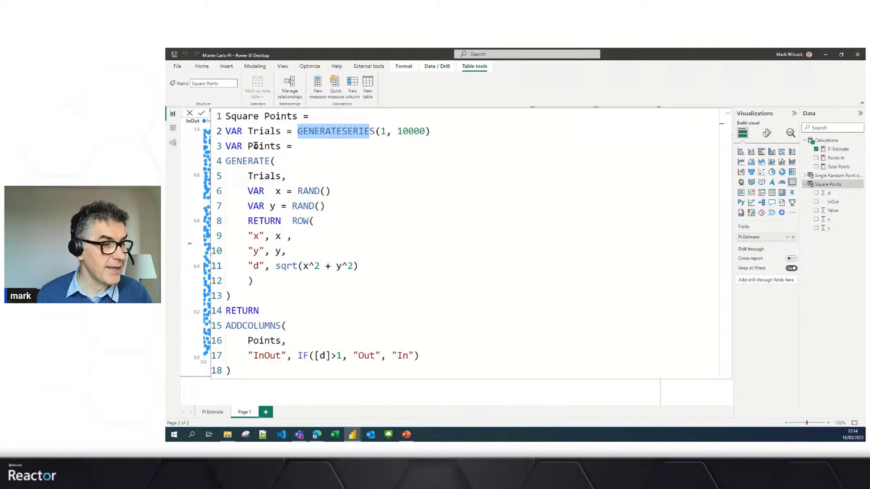
pyautogui.moveTo(250, 189); pyautogui.dragTo(360, 263)
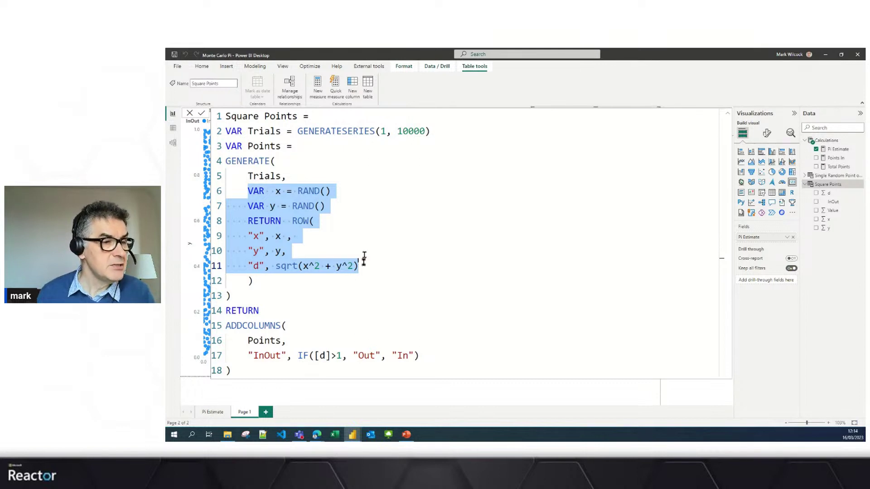
pyautogui.click(190, 114)
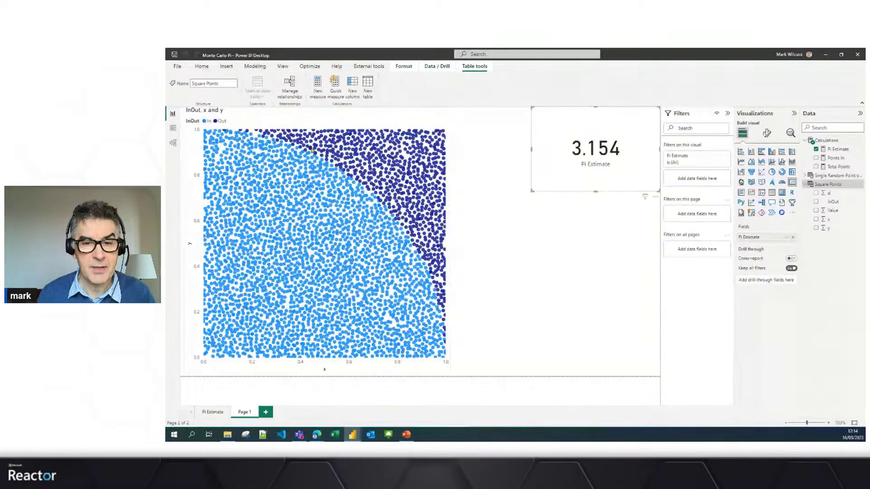
# Step: Review the Single Random Point on Square formula, highlighting the RAND() calls for x and y and the ROW function
pyautogui.click(823, 177)
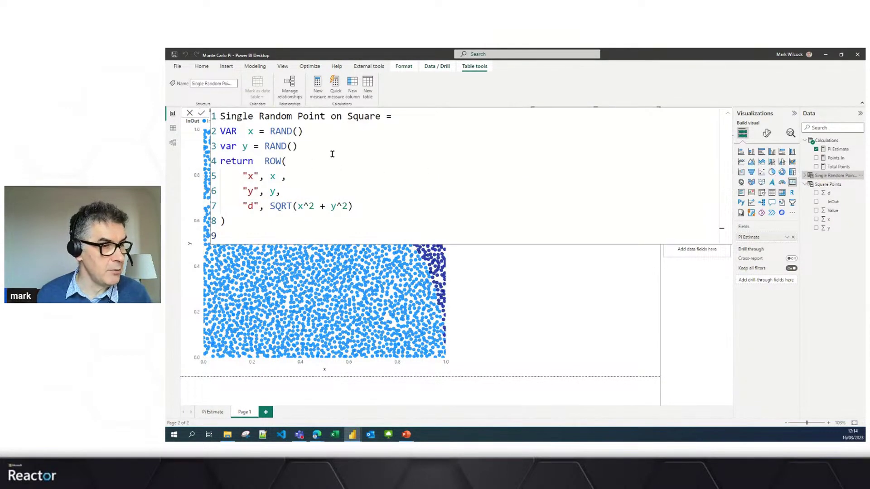
pyautogui.keyDown('ctrl'); pyautogui.scroll(1, 336, 158); pyautogui.keyUp('ctrl')
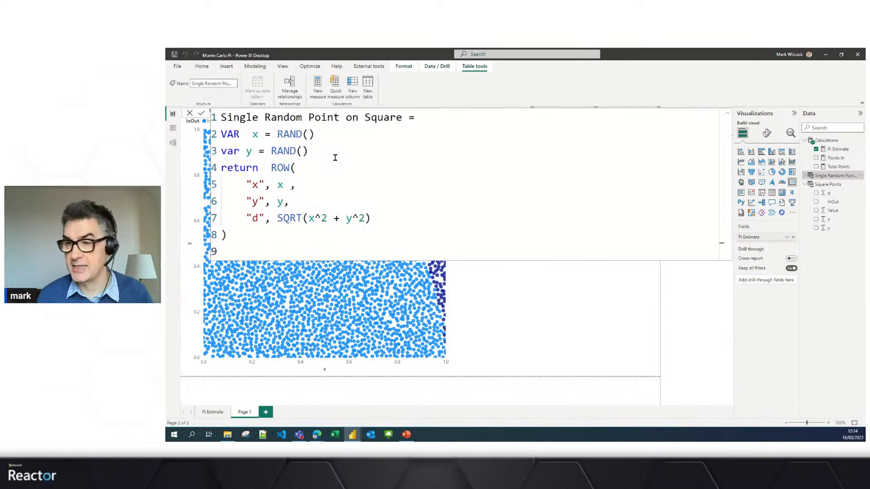
pyautogui.click(248, 135)
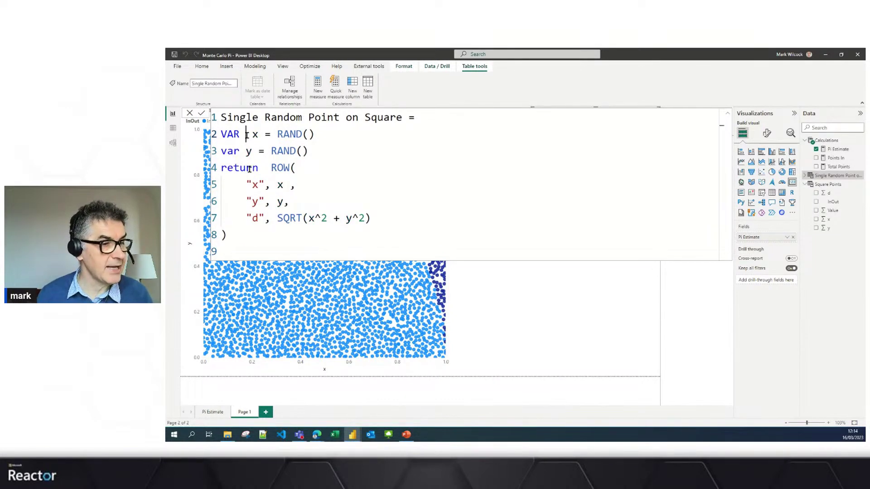
pyautogui.moveTo(278, 134); pyautogui.dragTo(313, 134)
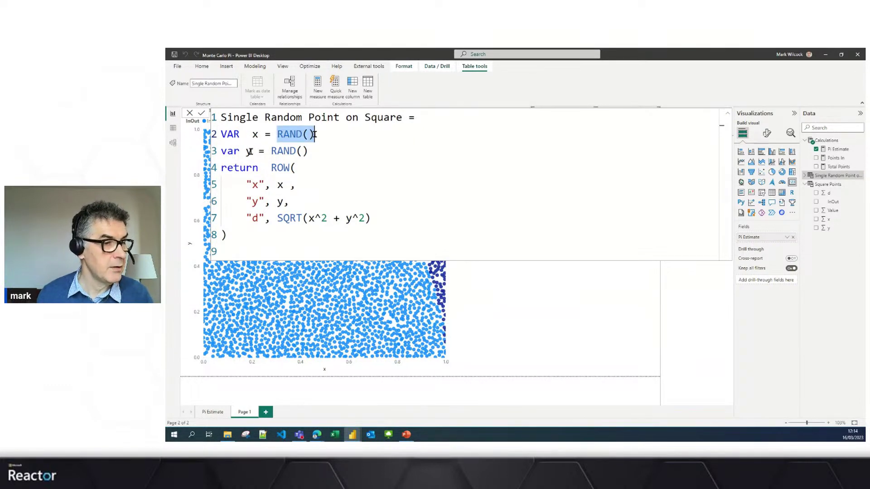
pyautogui.moveTo(271, 150); pyautogui.dragTo(306, 151)
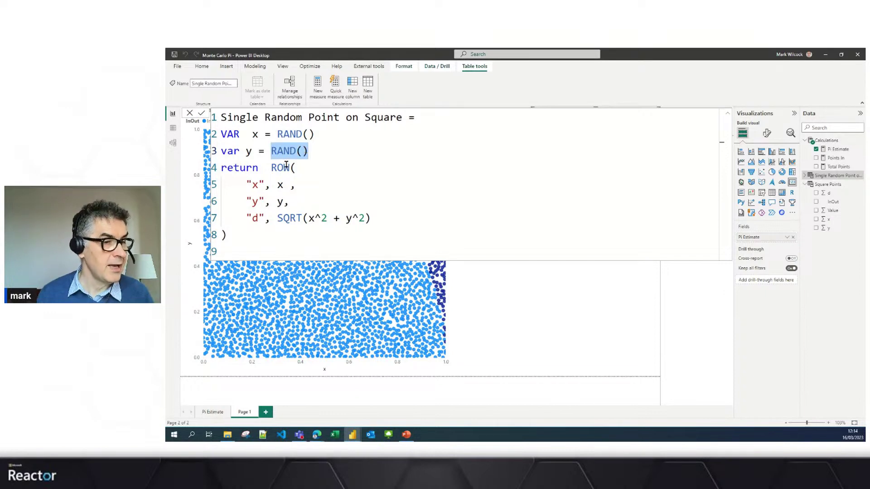
pyautogui.doubleClick(284, 167)
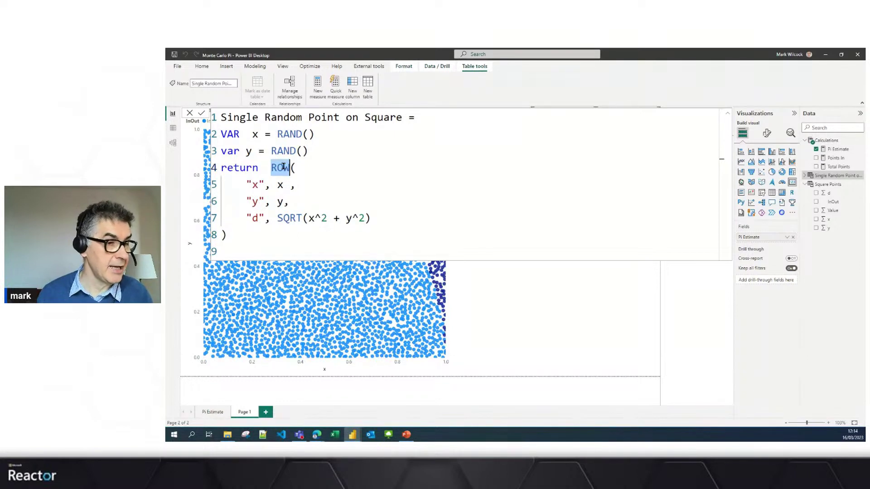
# Step: Examine the x, y and d columns inside ROW, highlighting their names and the SQRT(x^2 + y^2) expression
pyautogui.doubleClick(255, 184)
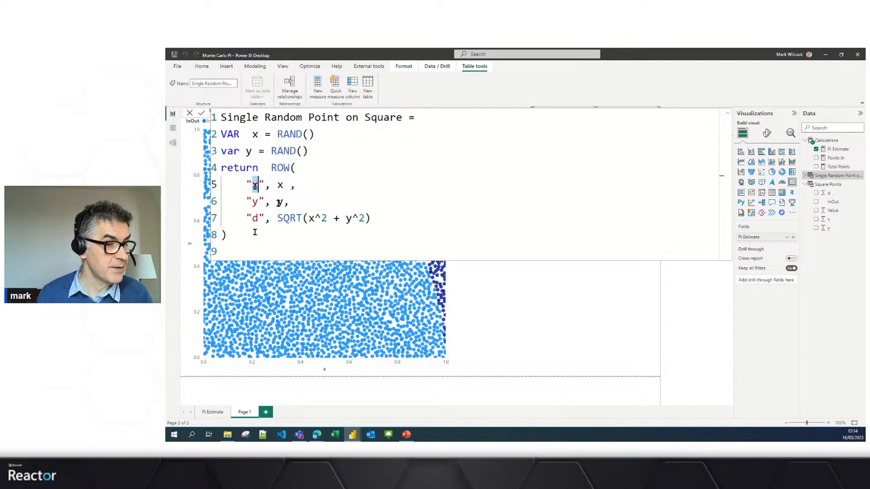
pyautogui.click(283, 189)
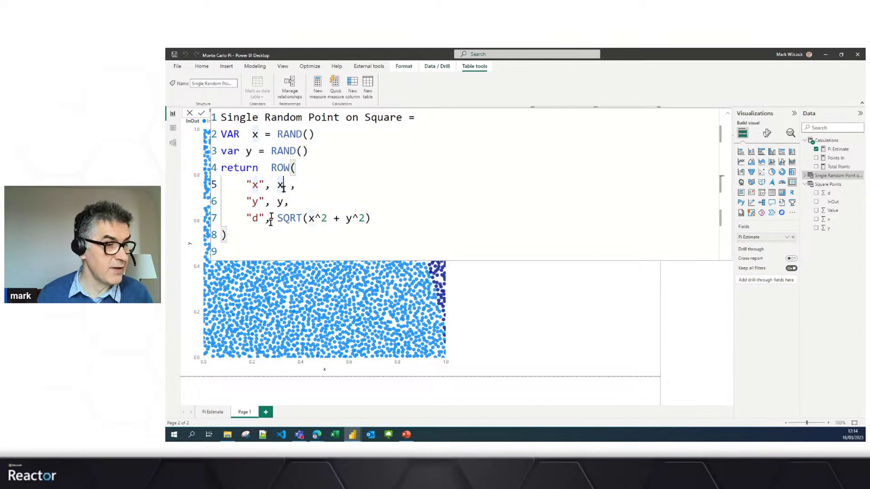
pyautogui.doubleClick(257, 203)
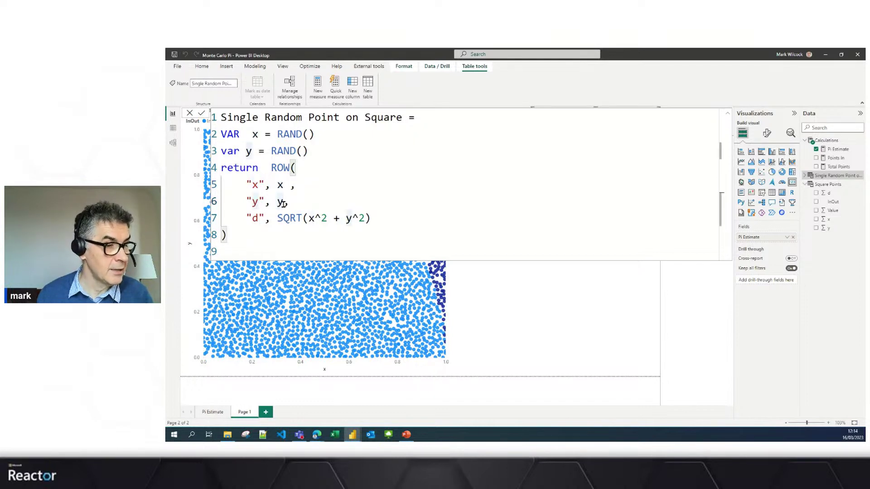
pyautogui.doubleClick(281, 202)
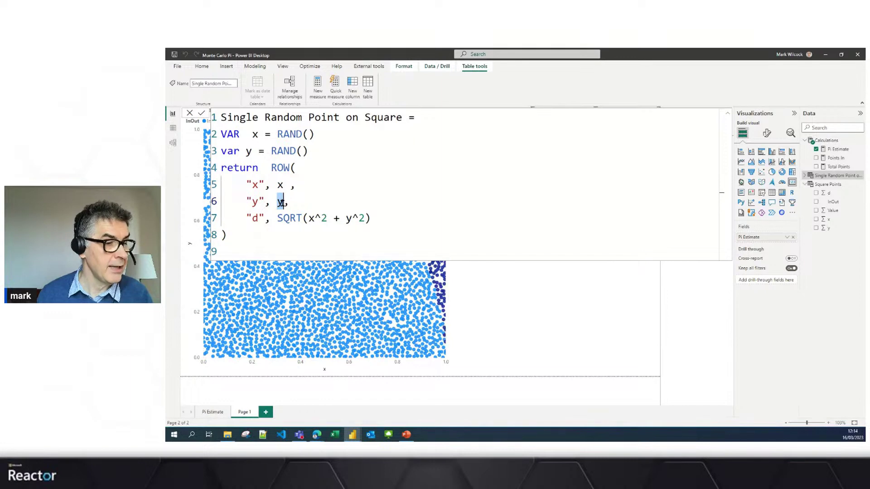
pyautogui.doubleClick(256, 218)
pyautogui.click(277, 218)
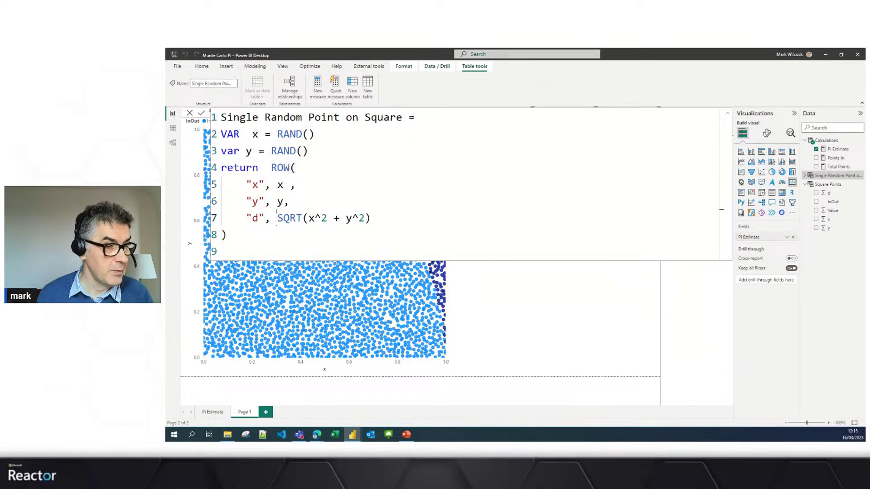
pyautogui.moveTo(277, 217); pyautogui.dragTo(371, 219)
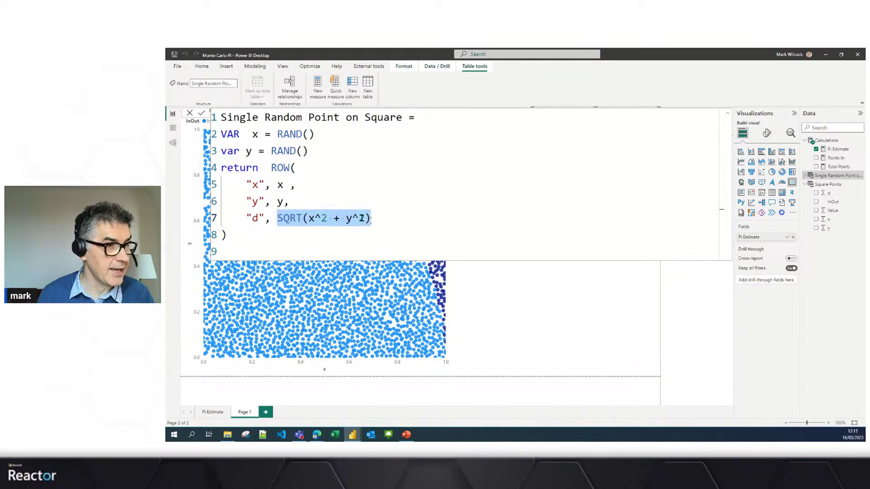
# Step: Close the formula unchanged and inspect the Single Random Point on Square table's row in the data view
pyautogui.click(192, 114)
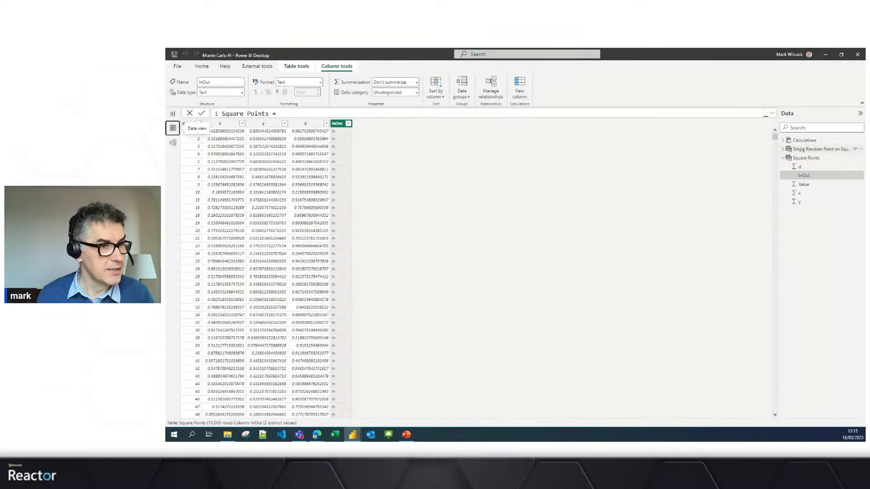
pyautogui.click(803, 149)
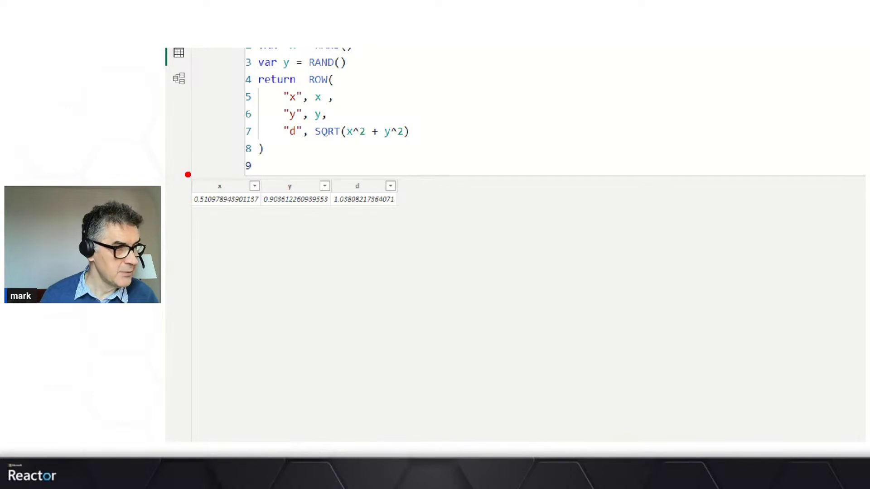
pyautogui.moveTo(187, 172); pyautogui.dragTo(467, 240)
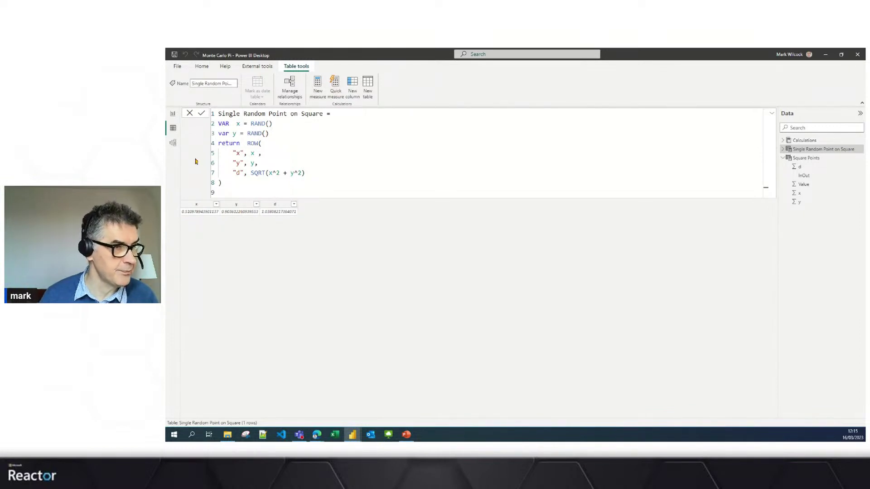
# Step: Copy the GENERATESERIES(1, 10000) expression from the Trials variable in the Square Points formula
pyautogui.click(802, 160)
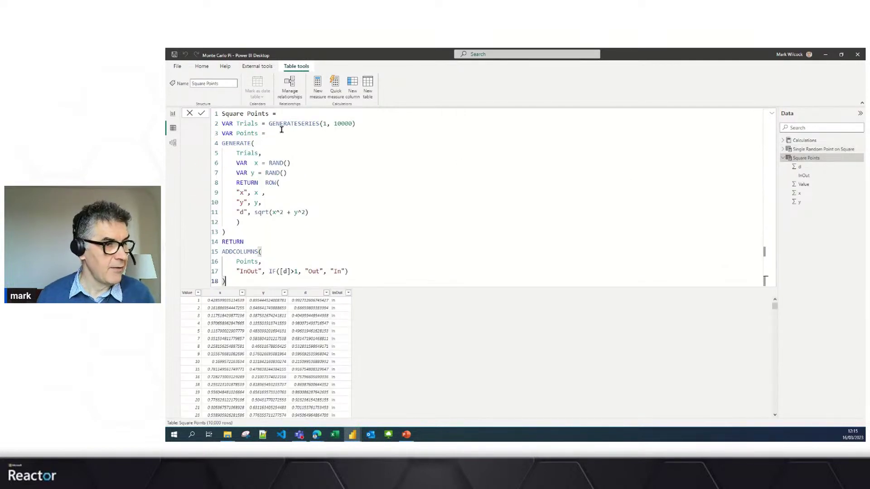
pyautogui.moveTo(268, 123); pyautogui.dragTo(364, 123)
pyautogui.hotkey('ctrl', 'c')
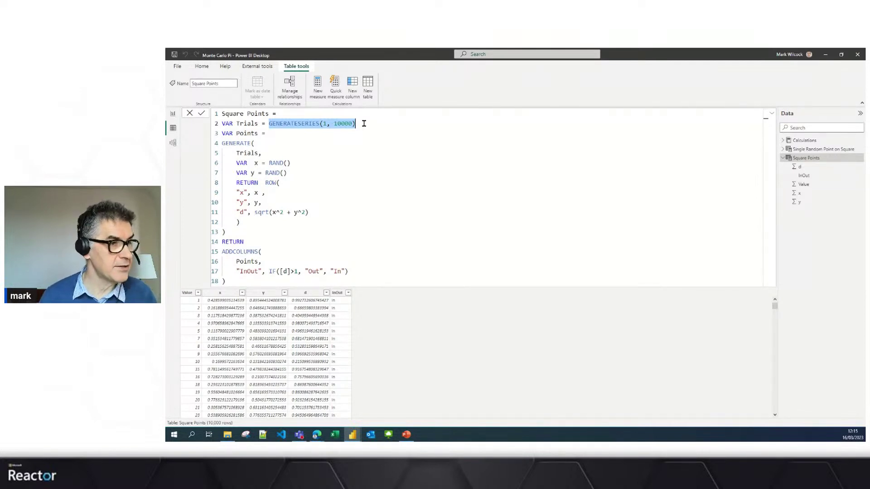
# Step: Create a calculated table named My Table from the copied GENERATESERIES(1, 10000) expression
pyautogui.click(173, 128)
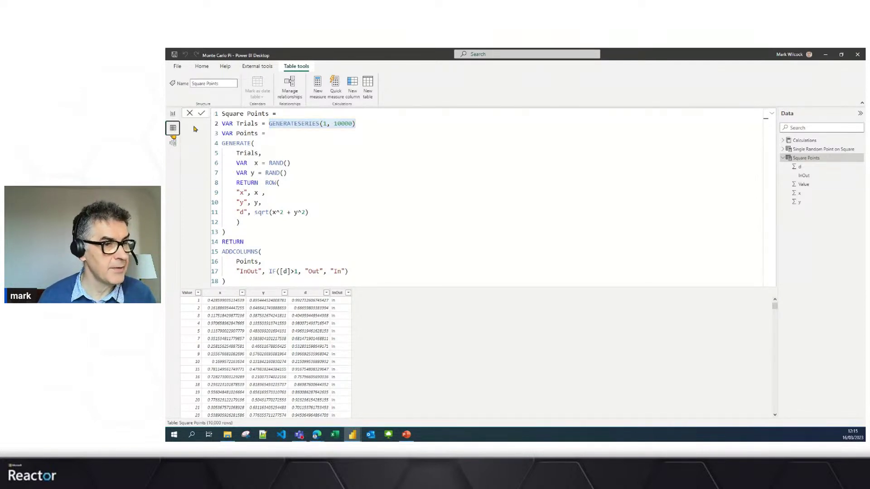
pyautogui.click(367, 84)
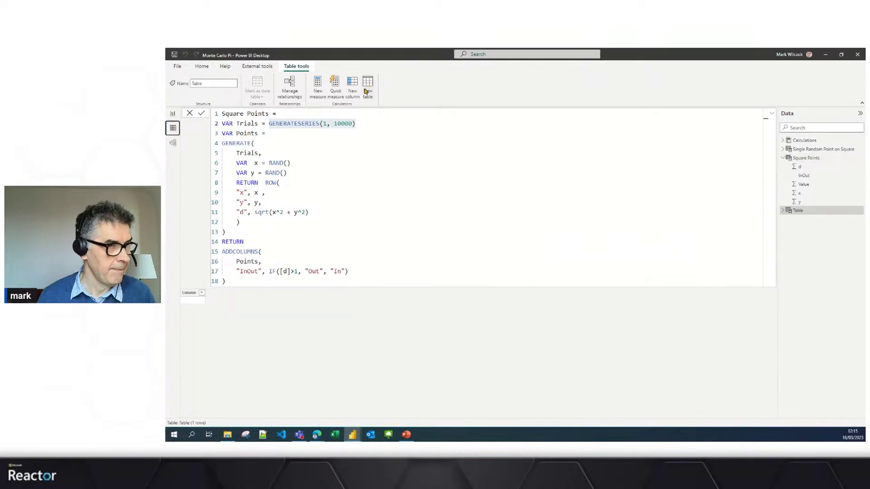
pyautogui.click(229, 117)
pyautogui.doubleClick(228, 114)
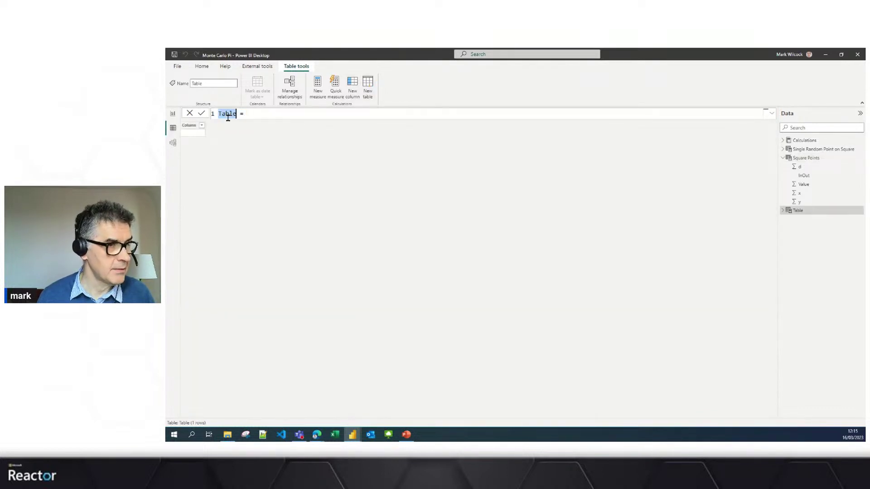
pyautogui.write('My Table')
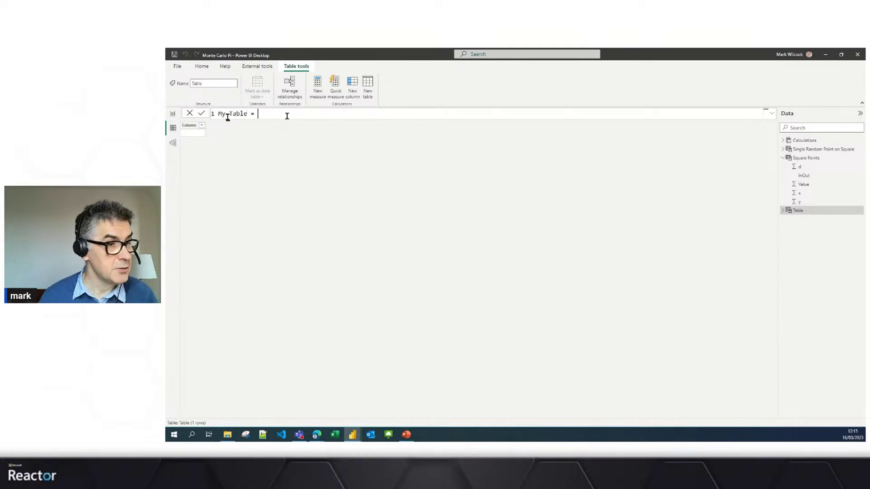
pyautogui.hotkey('ctrl', 'v')
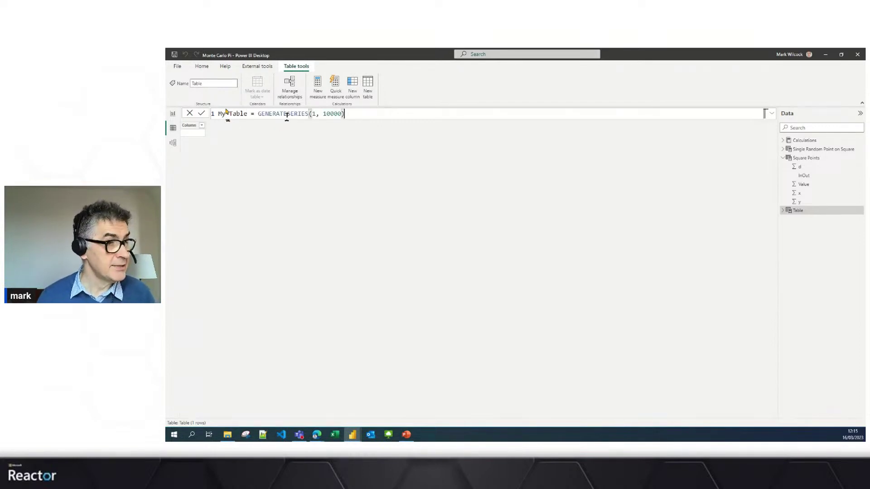
pyautogui.click(201, 114)
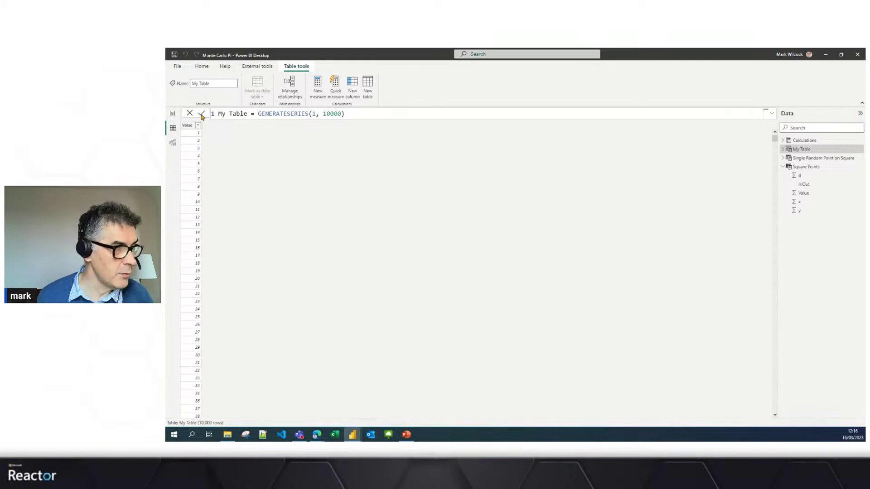
# Step: Sort the Value column of My Table in descending order
pyautogui.click(191, 126)
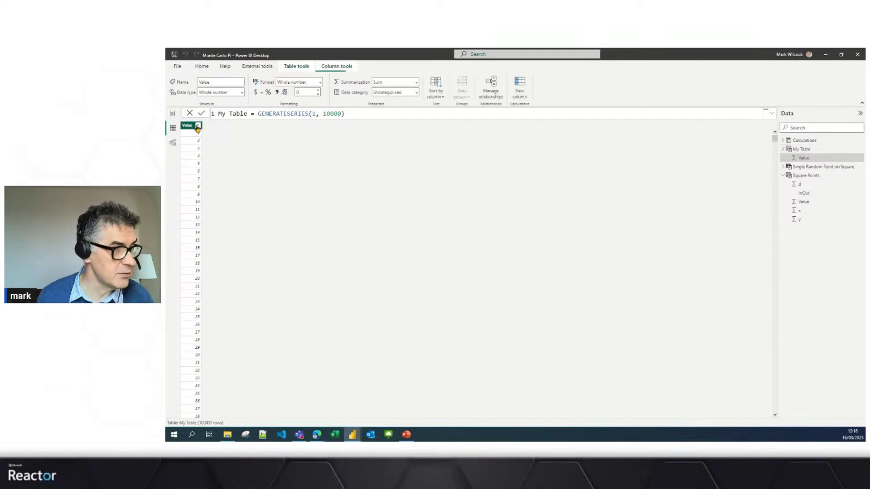
pyautogui.click(198, 125)
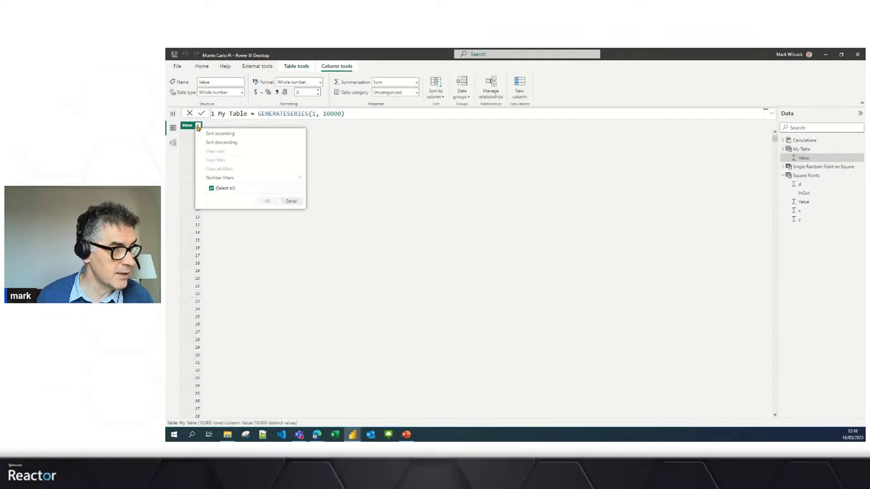
pyautogui.click(224, 143)
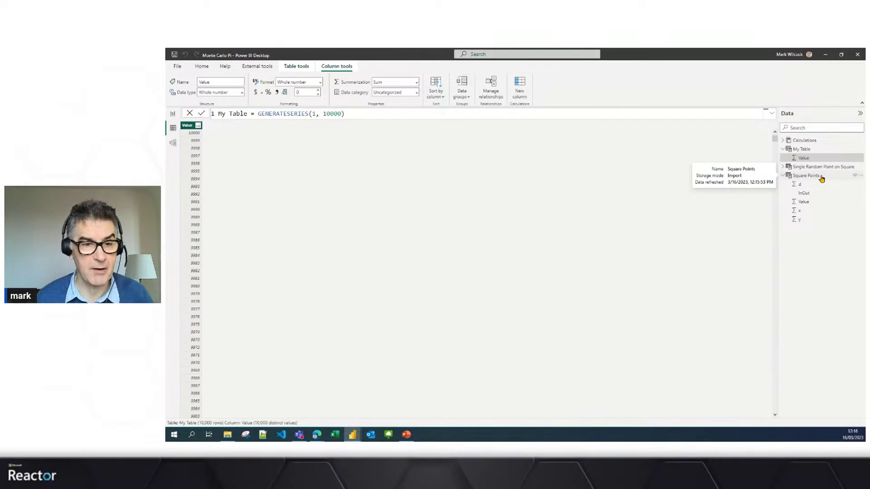
# Step: Return to the report view, switch to the Monte Carlo Roulette report and select the roulette wheel chart on the Measure Method page
pyautogui.click(173, 115)
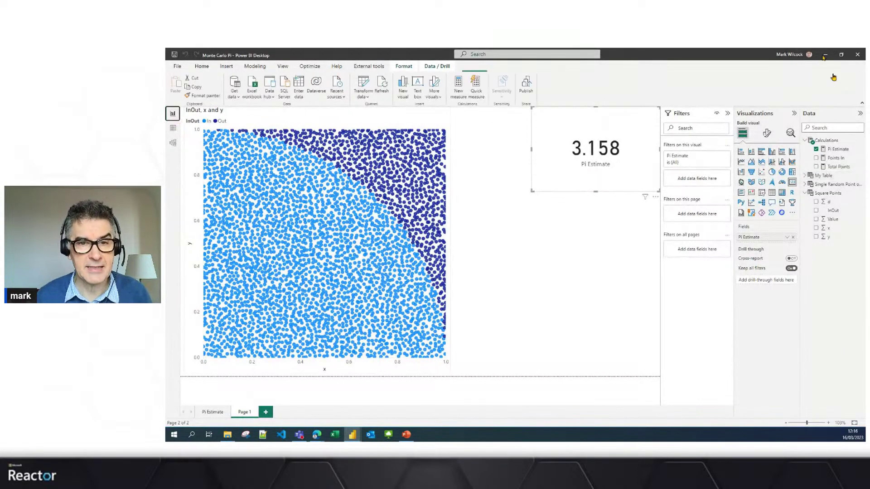
pyautogui.click(826, 54)
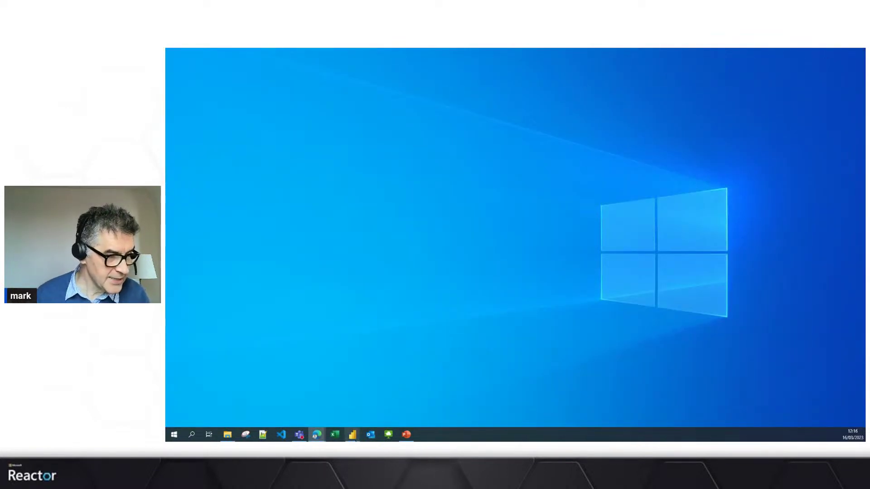
pyautogui.moveTo(352, 435)
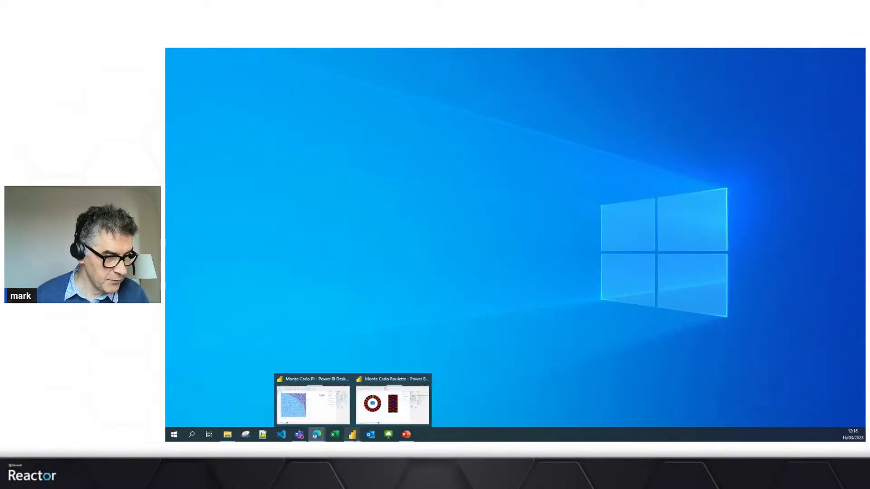
pyautogui.click(373, 419)
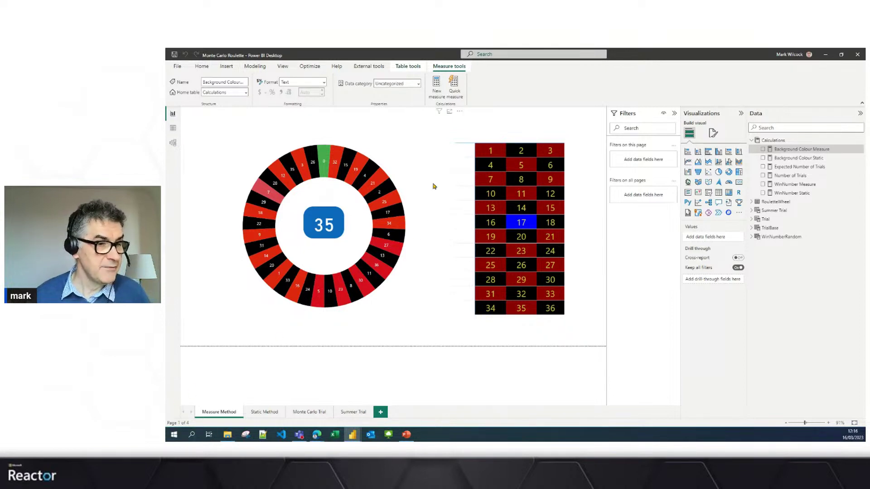
pyautogui.click(385, 162)
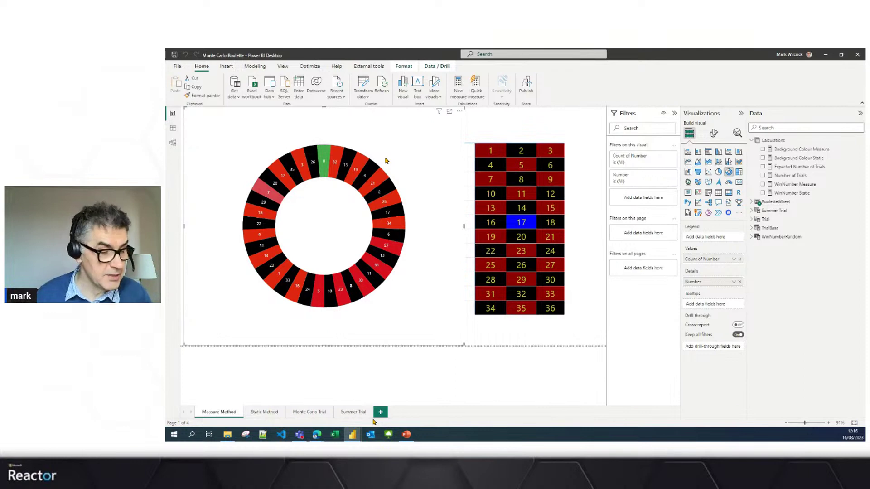
# Step: Switch to the browser and show the lbag-online GitHub folder Power BI Plays Roulette At Monte Carlo in a maximized window
pyautogui.moveTo(317, 435)
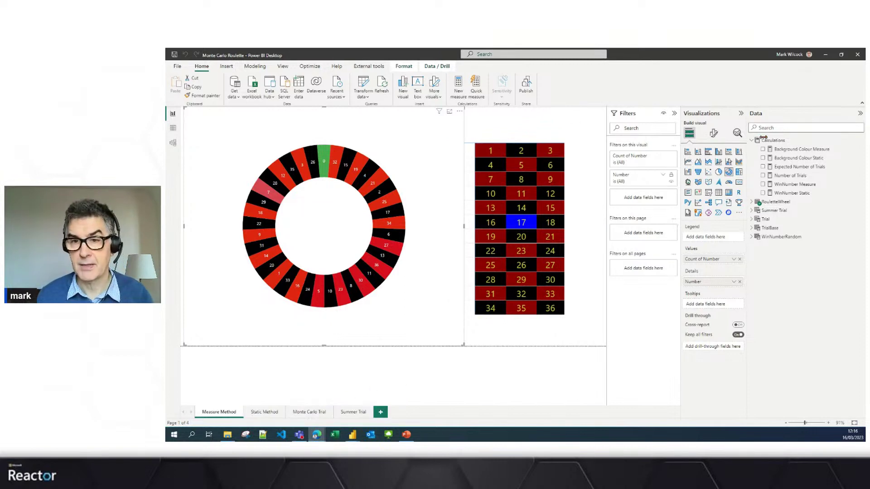
pyautogui.moveTo(865, 104); pyautogui.dragTo(383, 106)
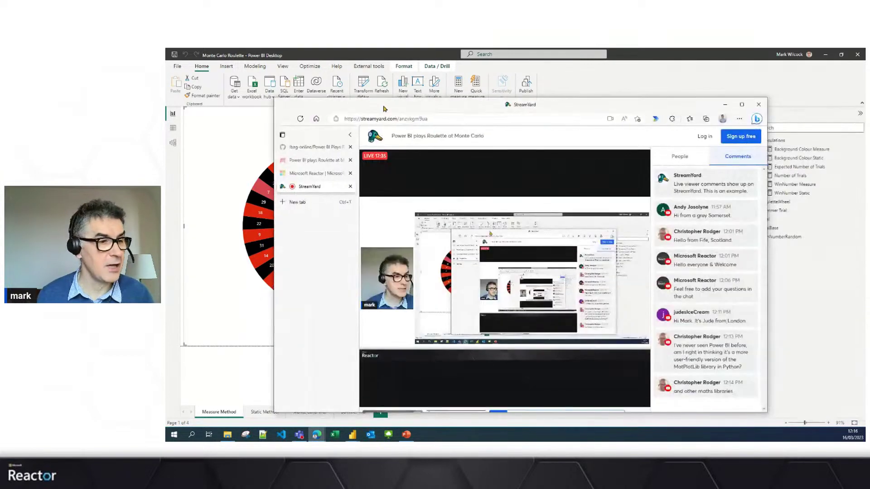
pyautogui.click(302, 148)
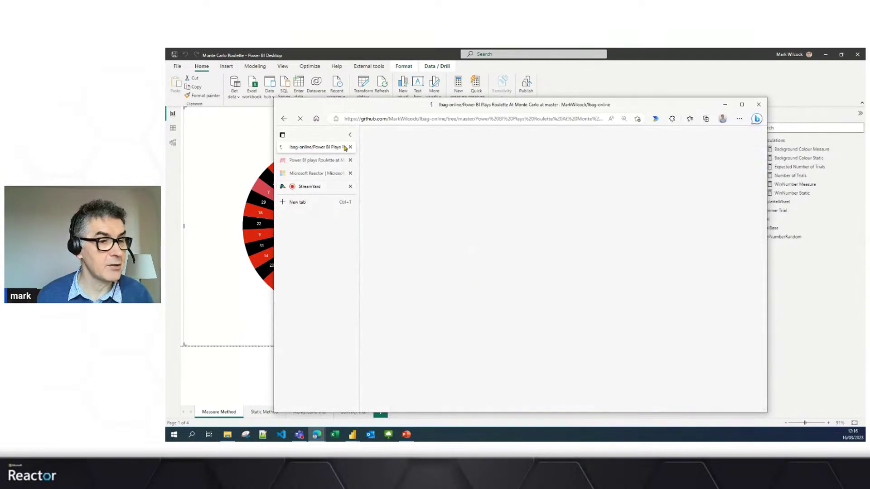
pyautogui.click(742, 104)
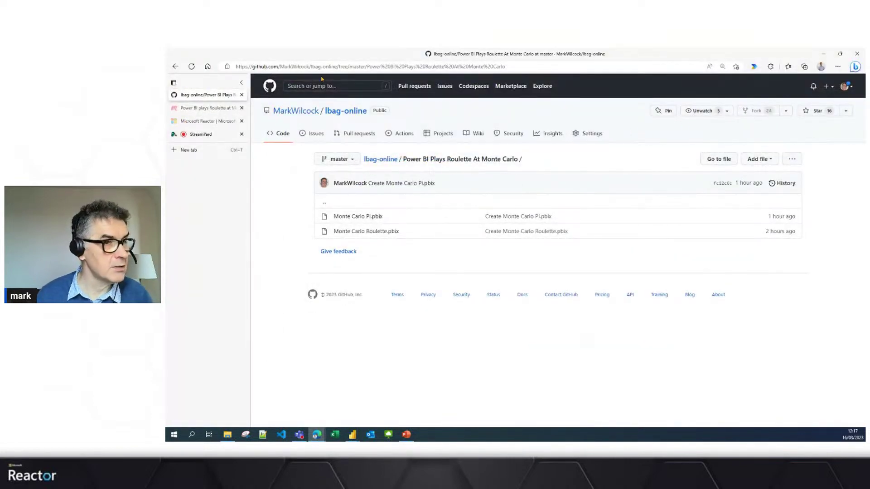
# Step: Switch back to Power BI Desktop and open the Monte Carlo Roulette report's queries in the Power Query Editor
pyautogui.click(824, 56)
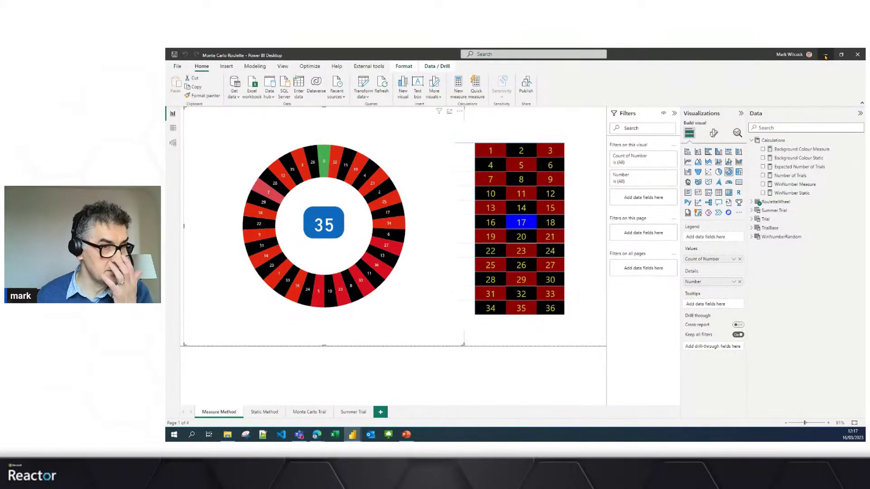
pyautogui.click(368, 96)
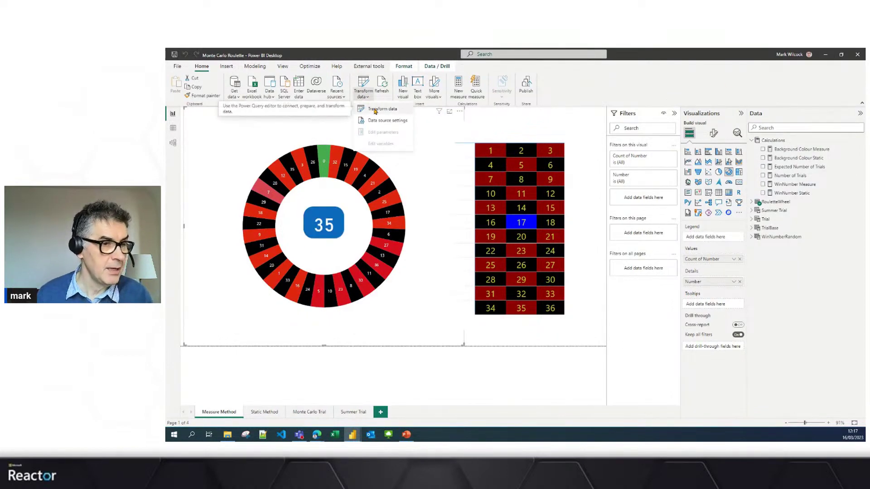
pyautogui.click(375, 110)
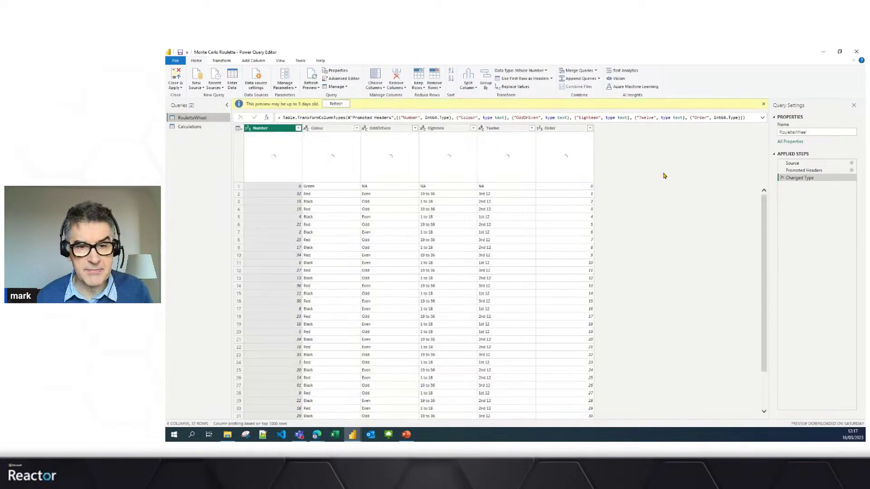
# Step: Examine the RouletteWheel query's Source step with its CSV web address and compare it with the Changed Type step
pyautogui.click(796, 164)
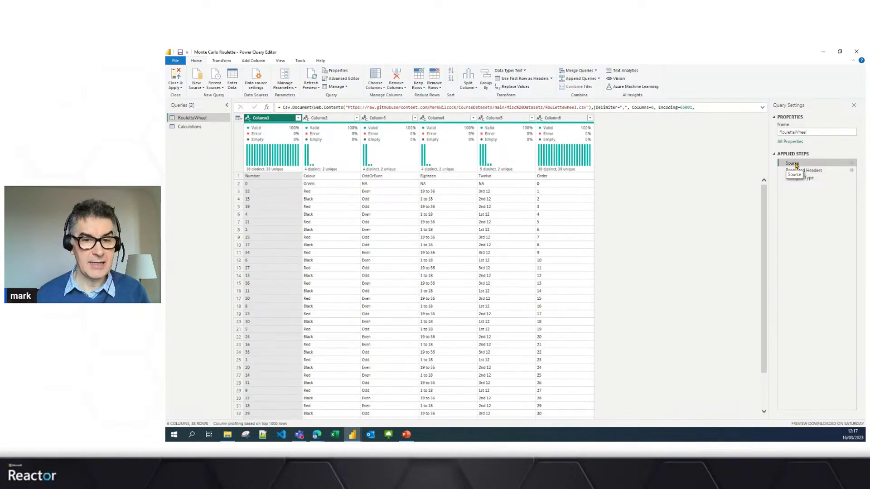
pyautogui.click(800, 178)
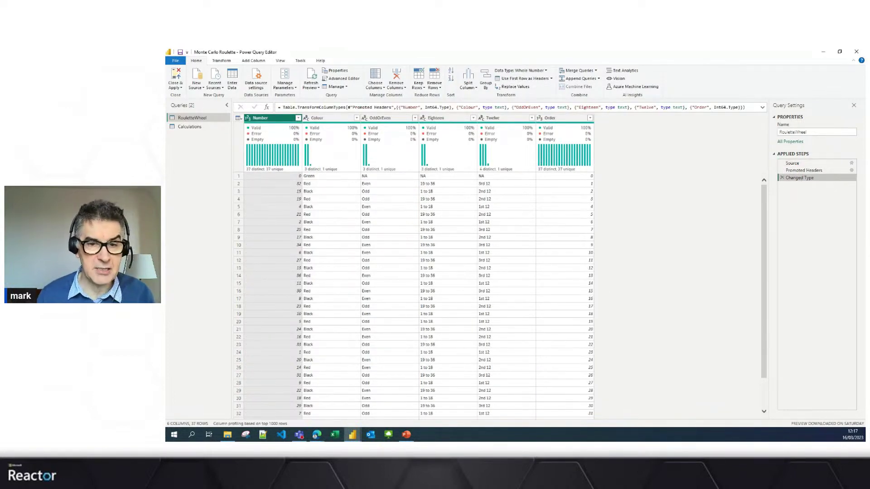
pyautogui.click(793, 165)
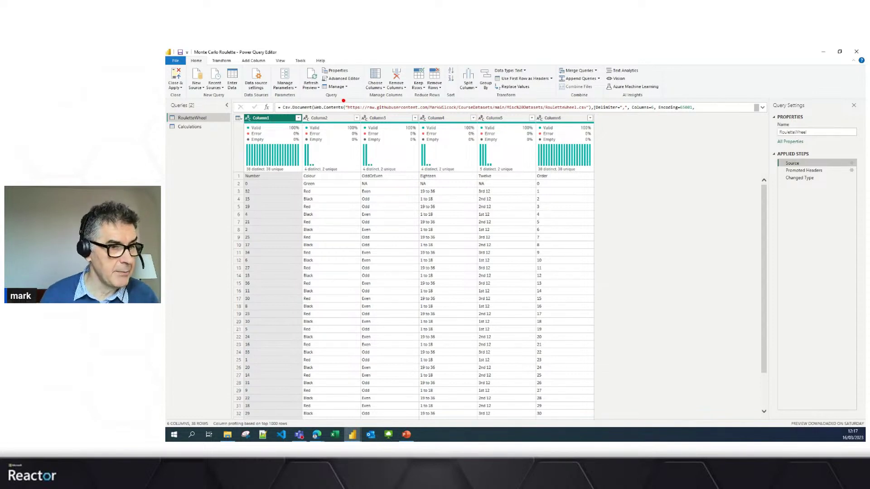
pyautogui.moveTo(341, 100)
pyautogui.mouseDown()
pyautogui.moveTo(463, 117)
pyautogui.moveTo(594, 118)
pyautogui.mouseUp()
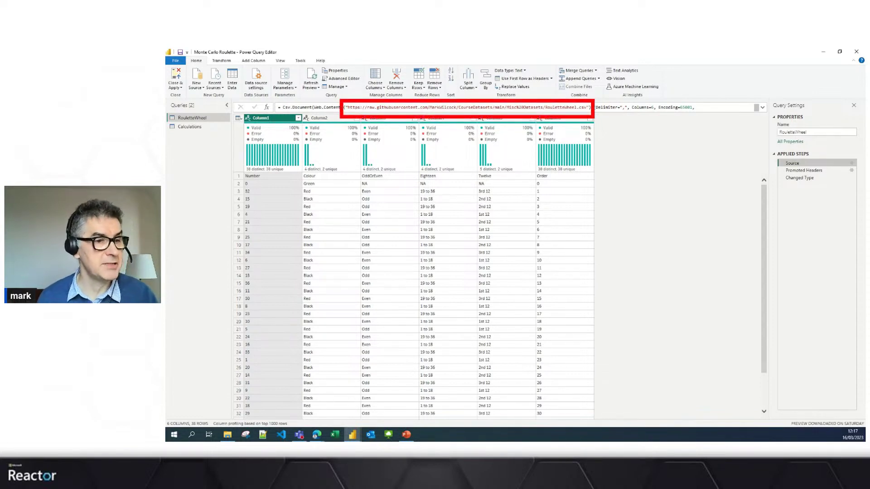
pyautogui.press('Escape')
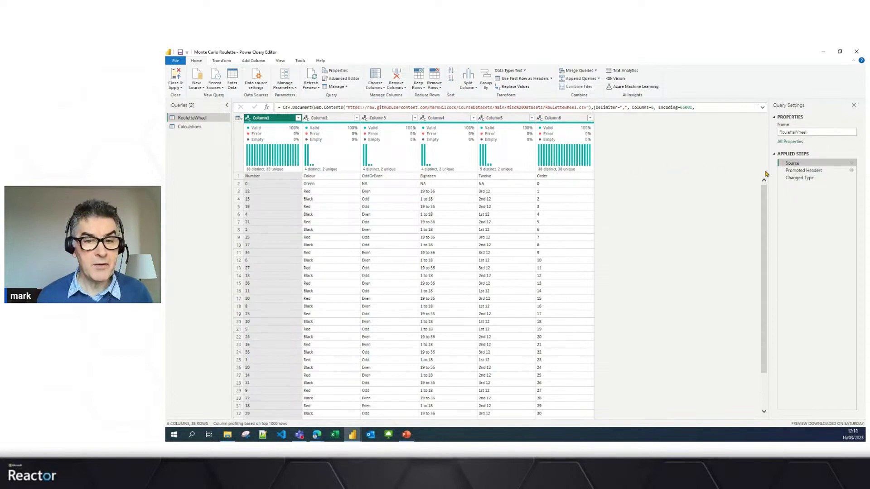
pyautogui.click(800, 179)
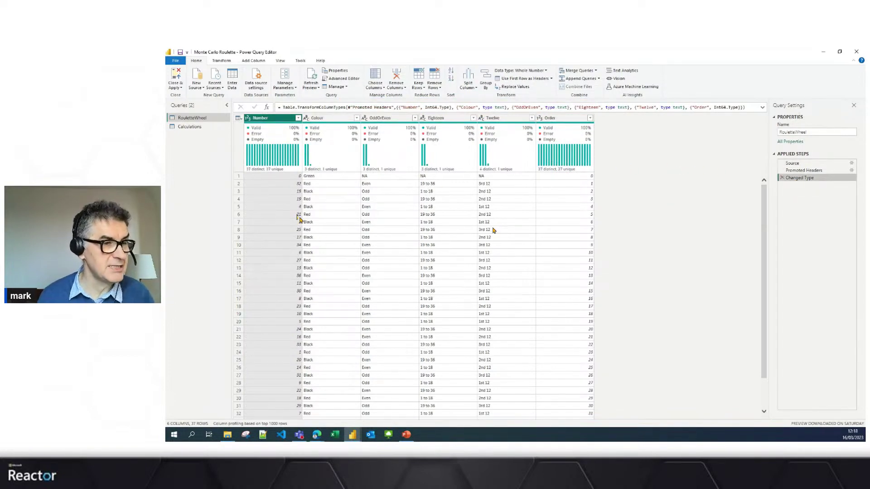
# Step: Review the column statistics and value distribution of the Colour, Order, OddOrEven, Eighteen and Twelve columns
pyautogui.click(327, 118)
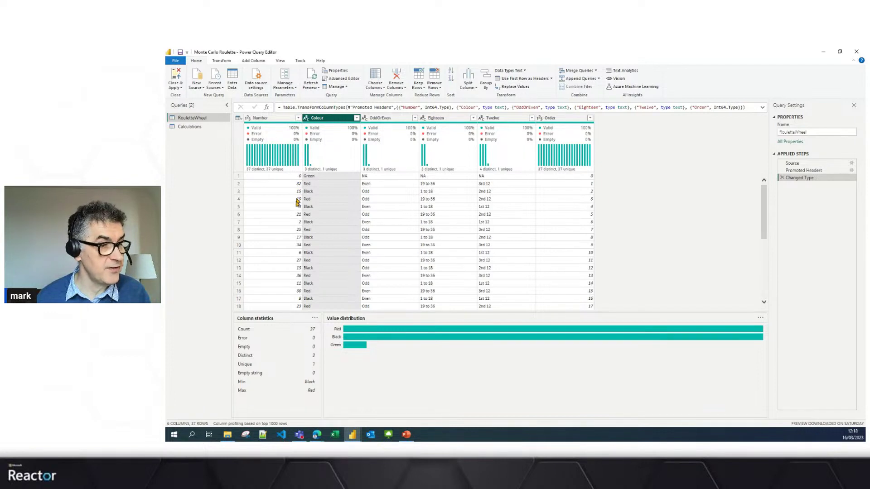
pyautogui.click(553, 119)
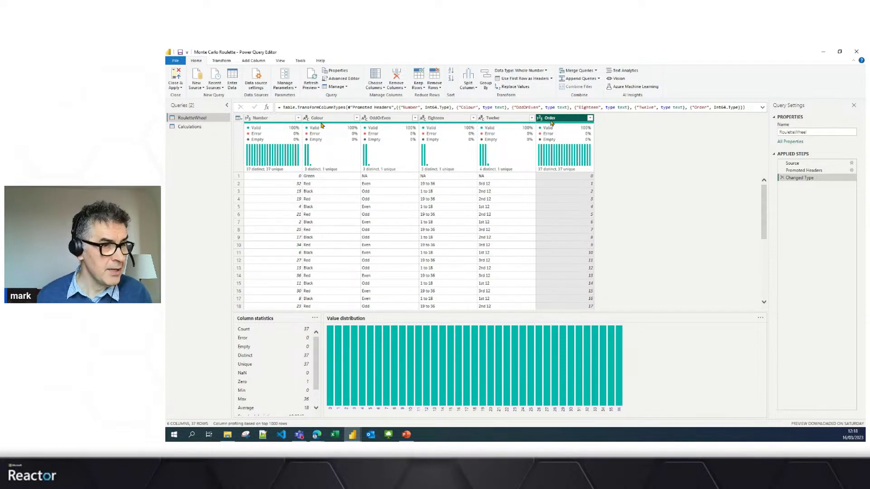
pyautogui.click(379, 118)
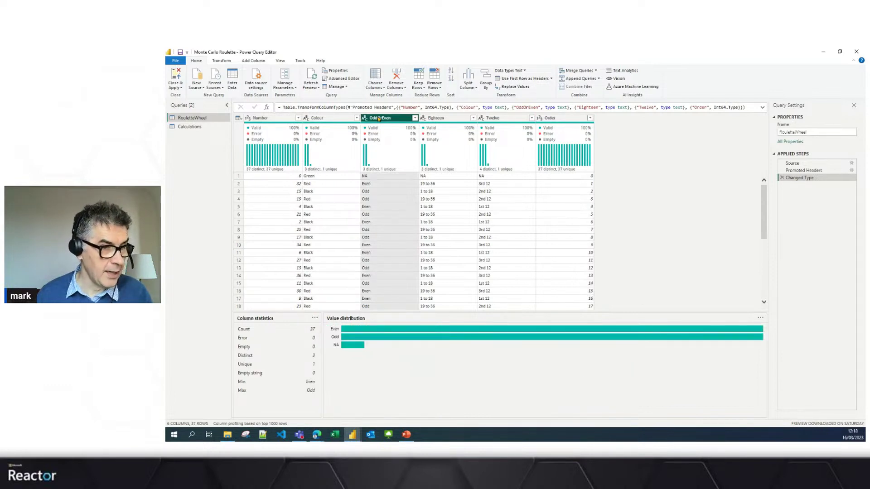
pyautogui.click(431, 119)
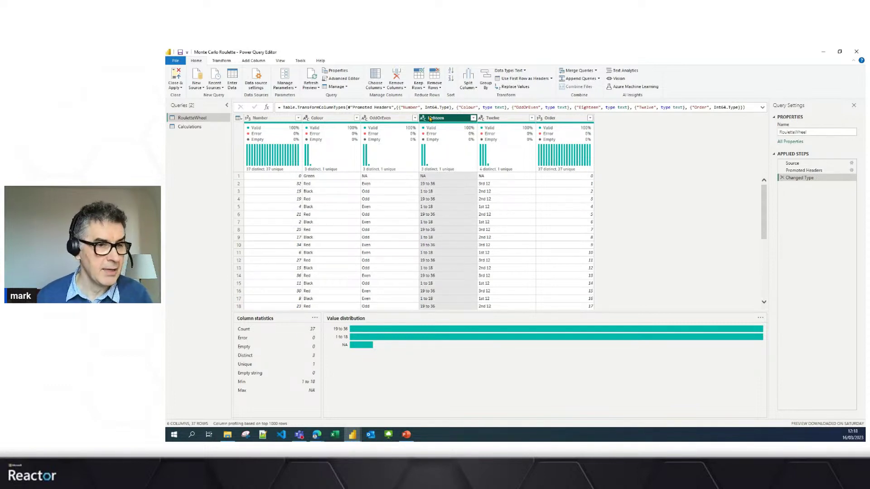
pyautogui.click(494, 119)
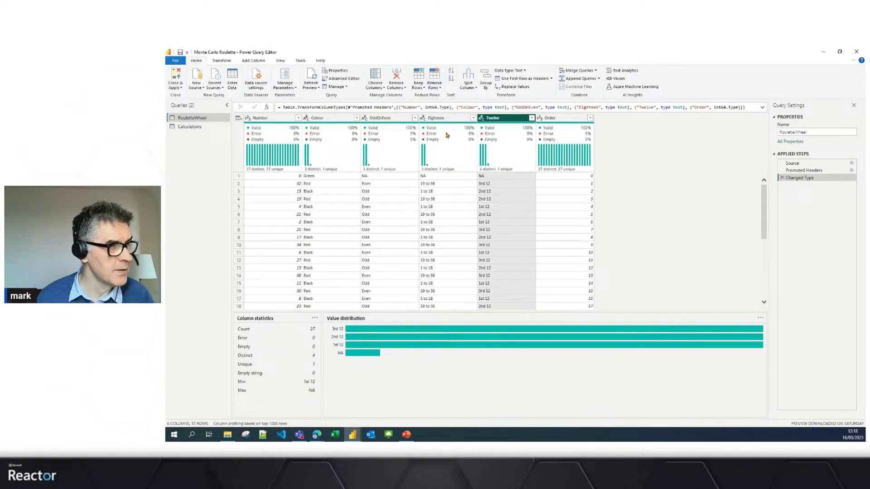
# Step: Back on the Measure Method page, highlight the number grid's first column and refresh the report data
pyautogui.moveTo(361, 141)
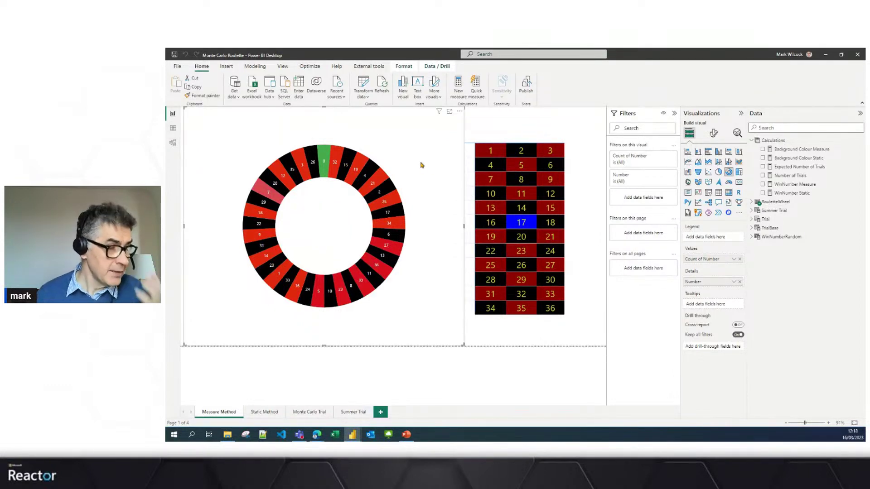
pyautogui.click(480, 127)
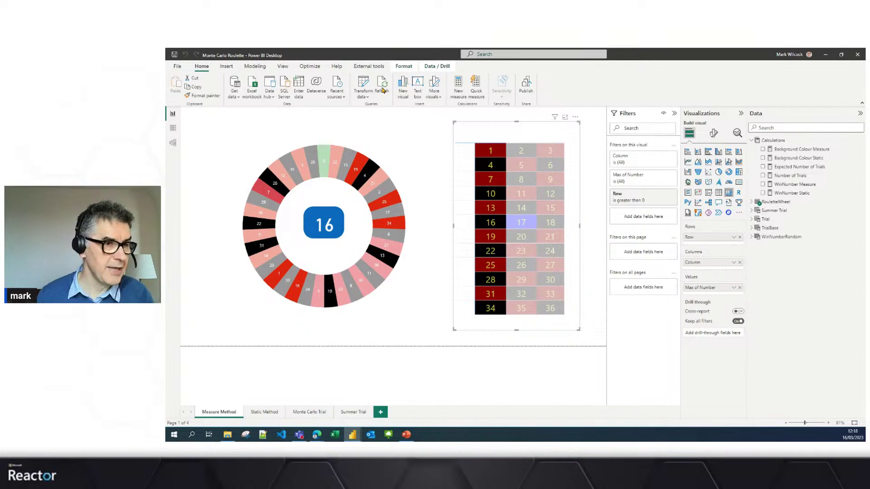
pyautogui.click(383, 89)
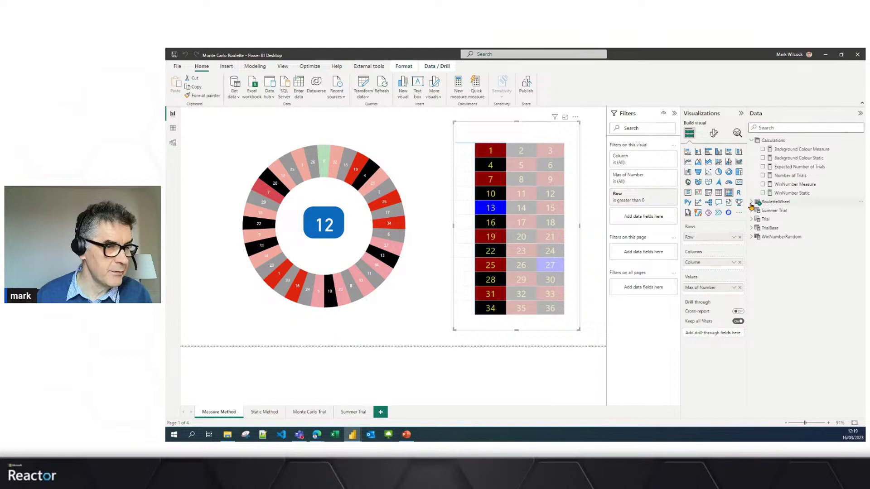
# Step: Show the DAX formula of WinNumber Measure and enlarge its text for reading
pyautogui.click(786, 186)
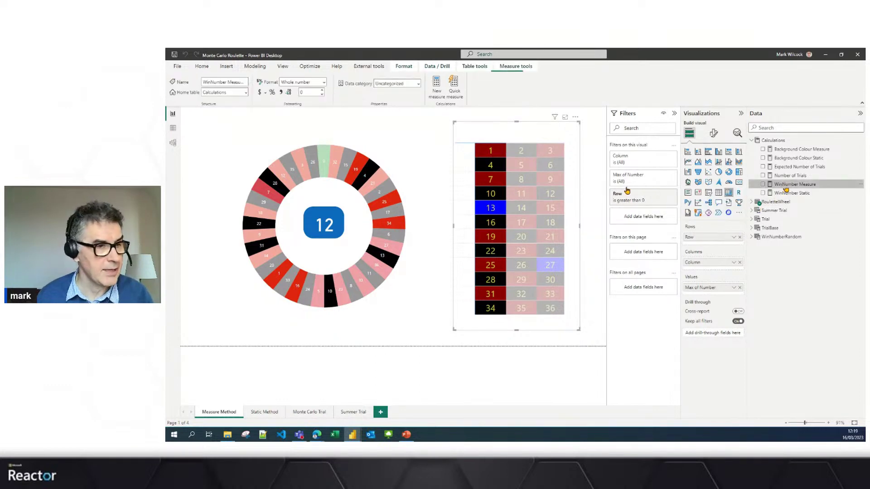
pyautogui.click(395, 115)
pyautogui.scroll(4, 395, 115)
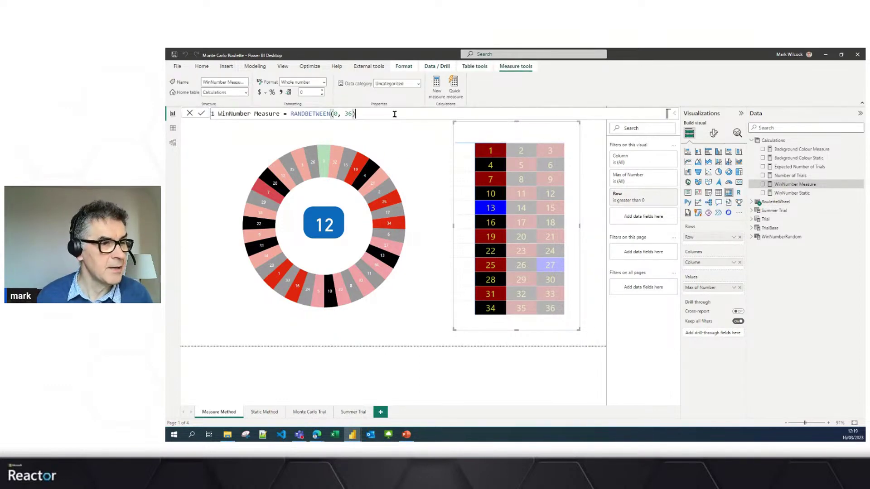
pyautogui.scroll(1, 394, 115)
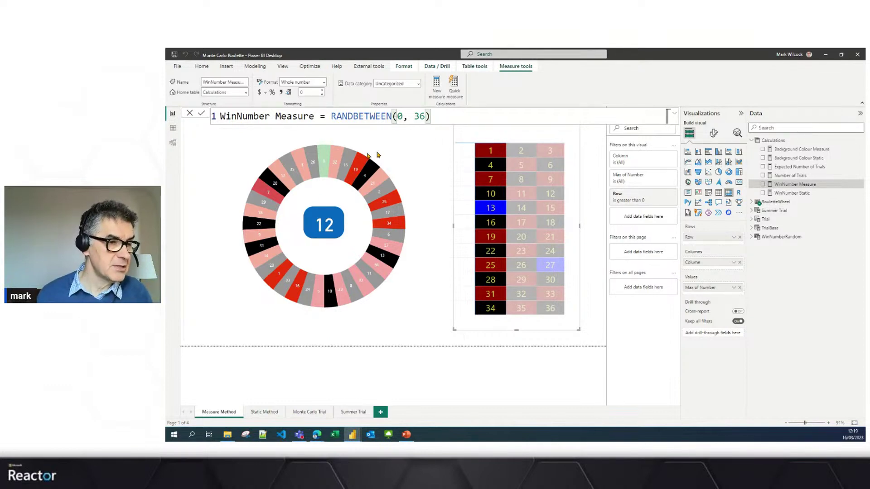
# Step: Select the roulette wheel chart with its number 4 slice highlighted and inspect the individual slice colour settings
pyautogui.click(415, 151)
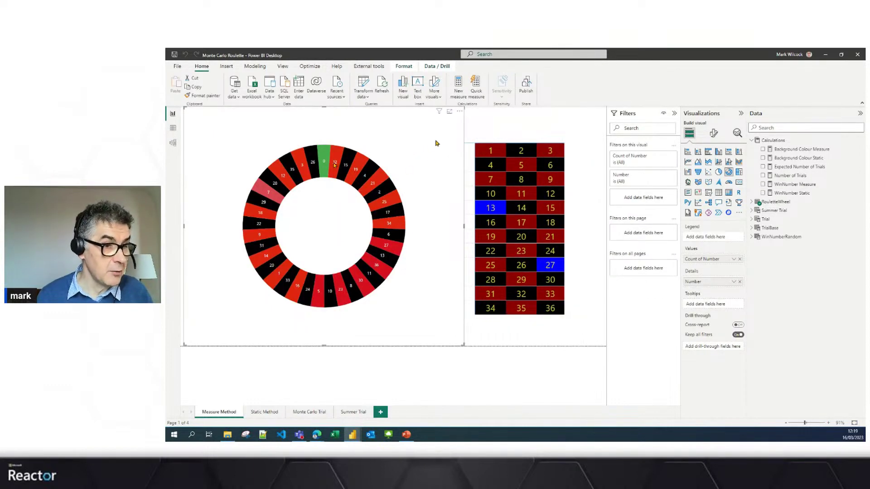
pyautogui.click(481, 120)
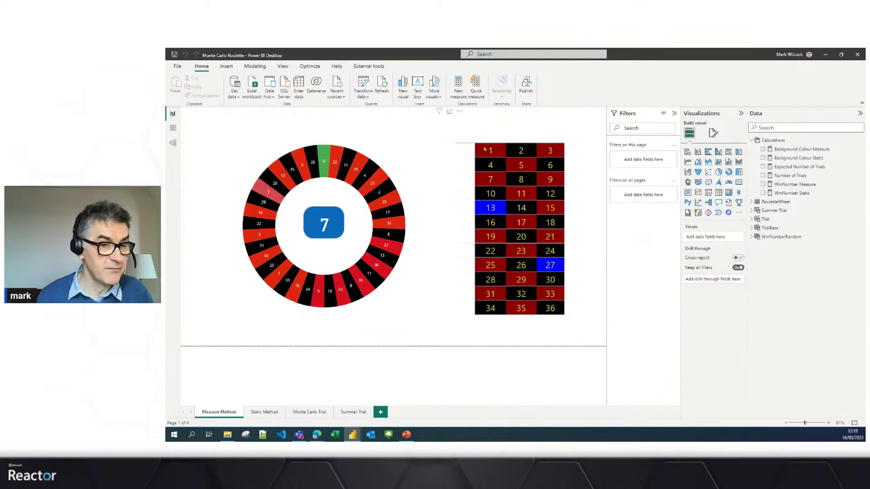
pyautogui.click(369, 161)
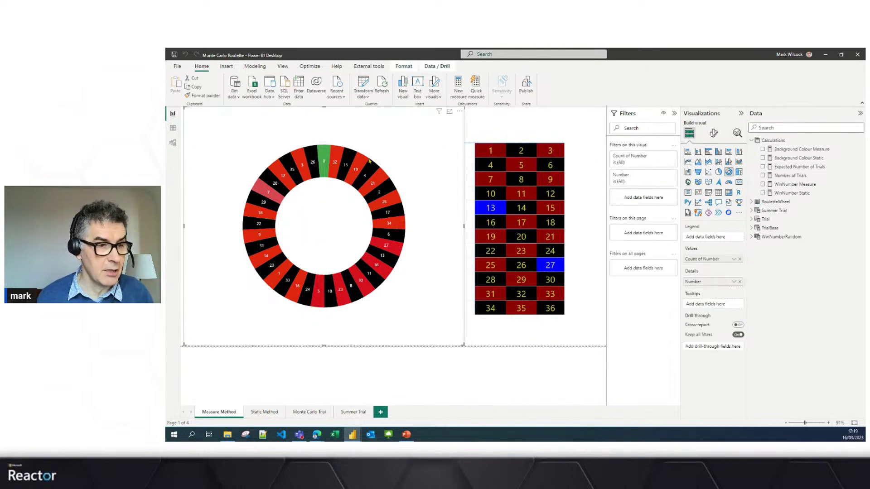
pyautogui.click(713, 134)
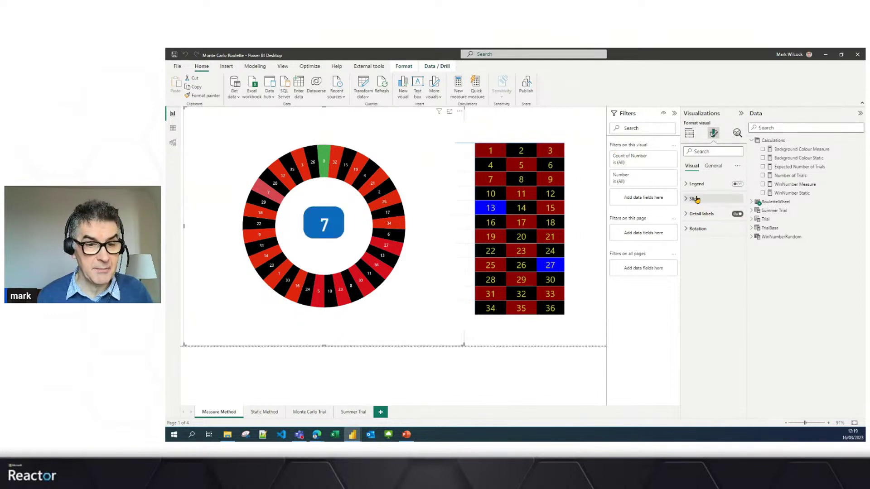
pyautogui.click(369, 179)
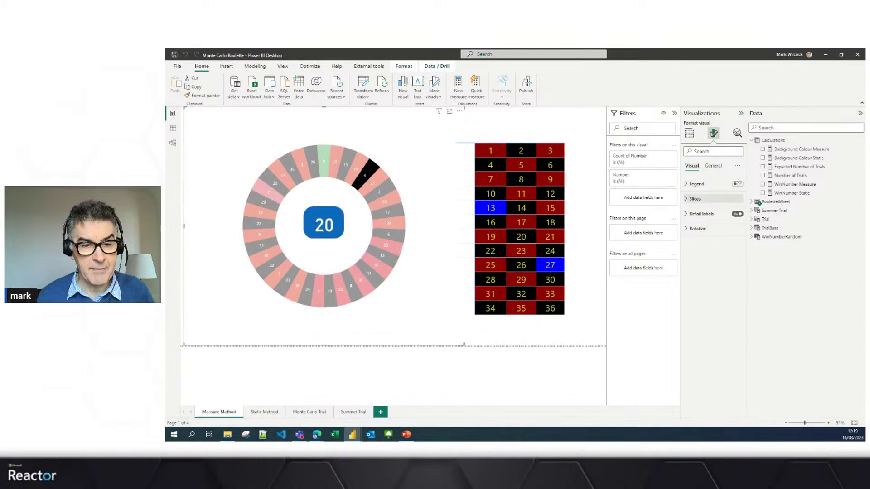
pyautogui.click(687, 199)
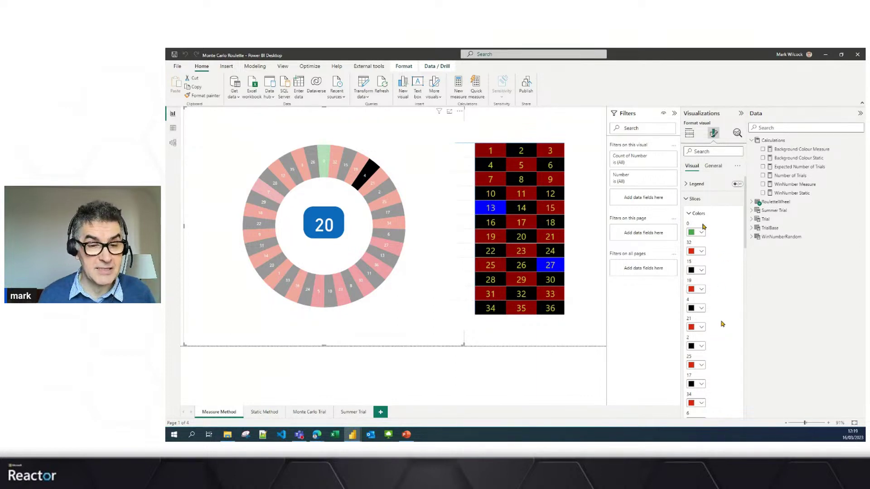
pyautogui.click(687, 200)
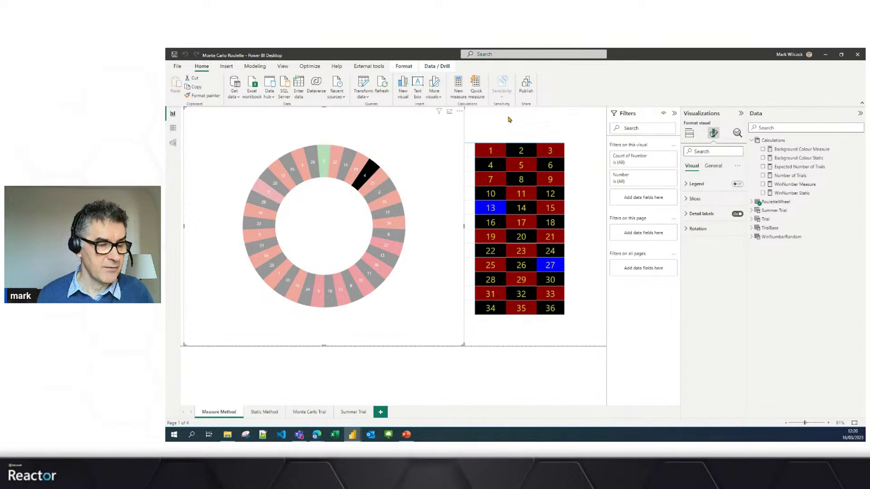
# Step: Select the winning number card in the wheel's centre and review the formula of its WinNumber Measure
pyautogui.click(509, 119)
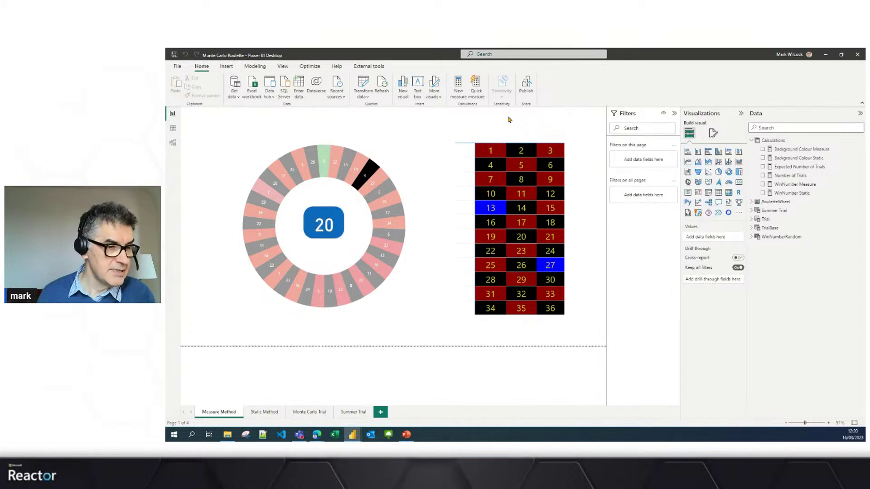
pyautogui.click(324, 217)
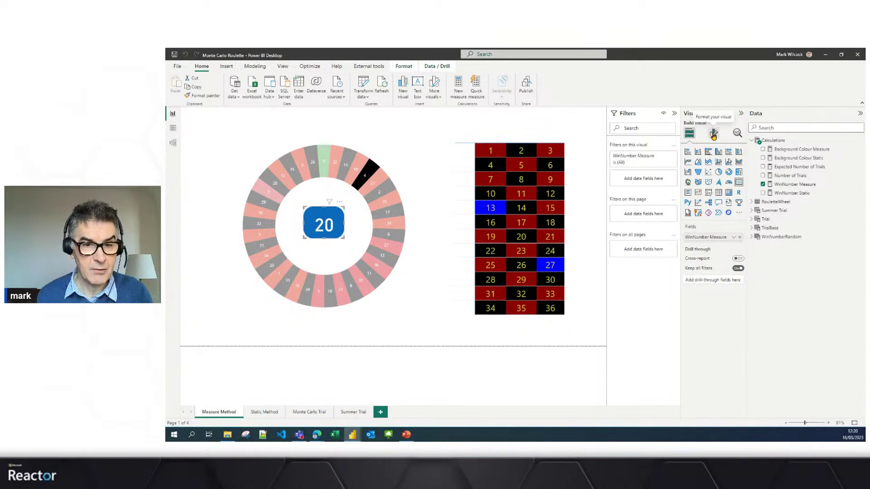
pyautogui.click(795, 185)
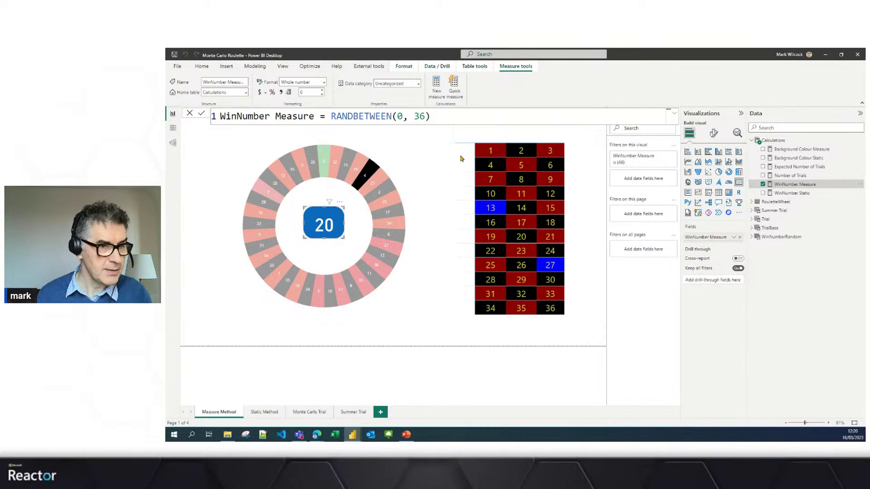
pyautogui.click(588, 143)
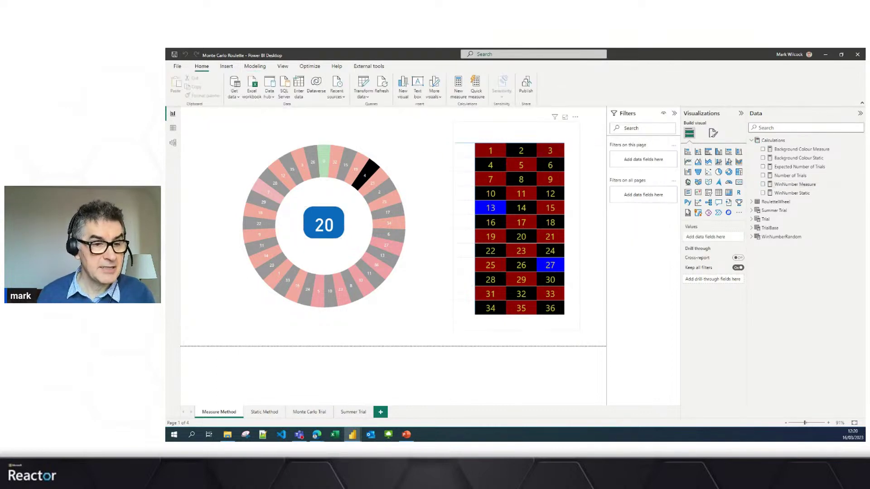
# Step: Select the number grid matrix to check its RouletteWheel fields, and show that table in the data view with its fields listed
pyautogui.click(570, 144)
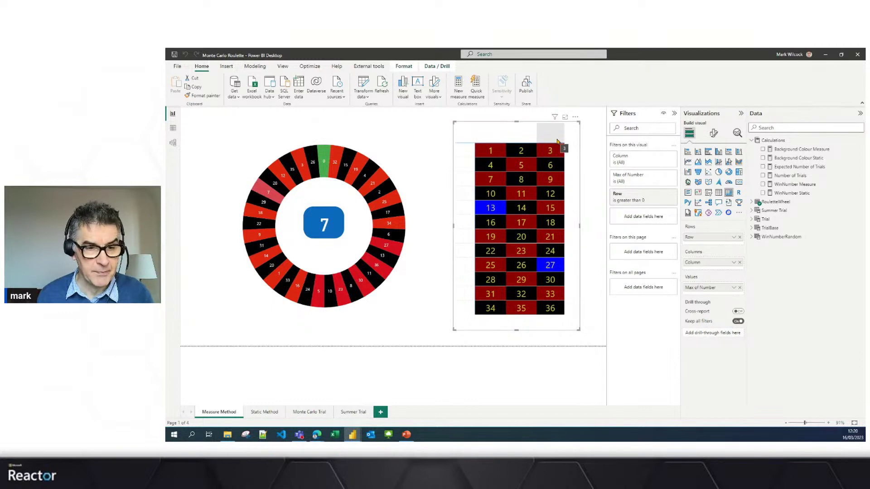
pyautogui.click(752, 202)
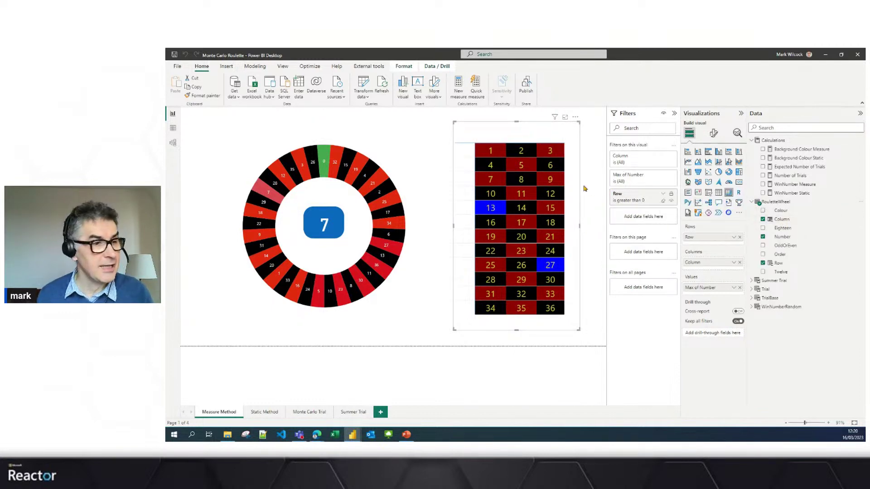
pyautogui.click(173, 129)
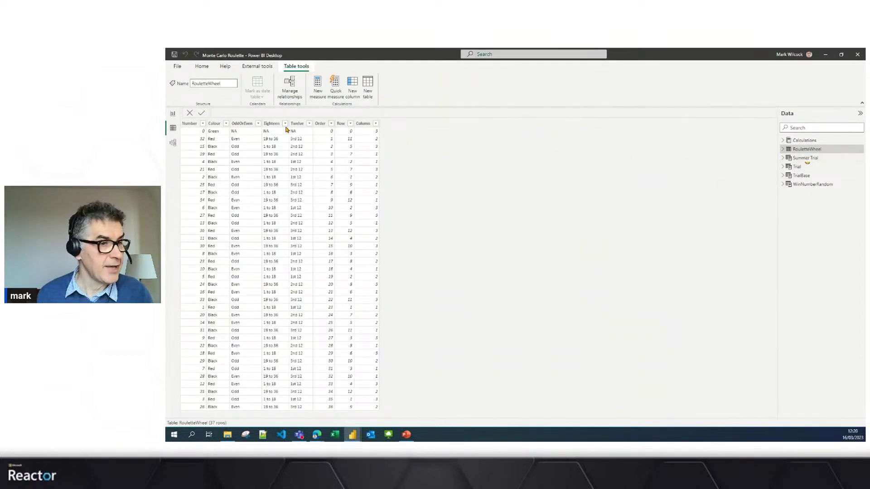
pyautogui.click(782, 149)
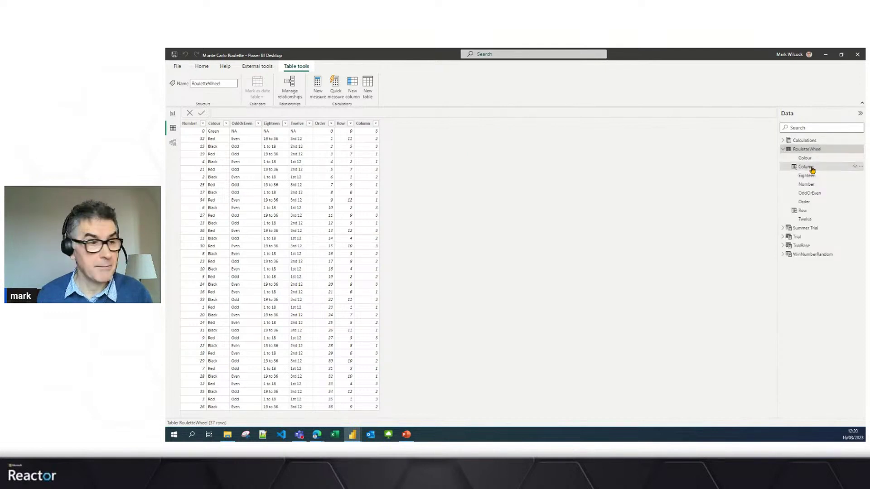
# Step: Review the DAX formulas of RouletteWheel's Column and Row calculated columns, and return to the report view
pyautogui.click(813, 168)
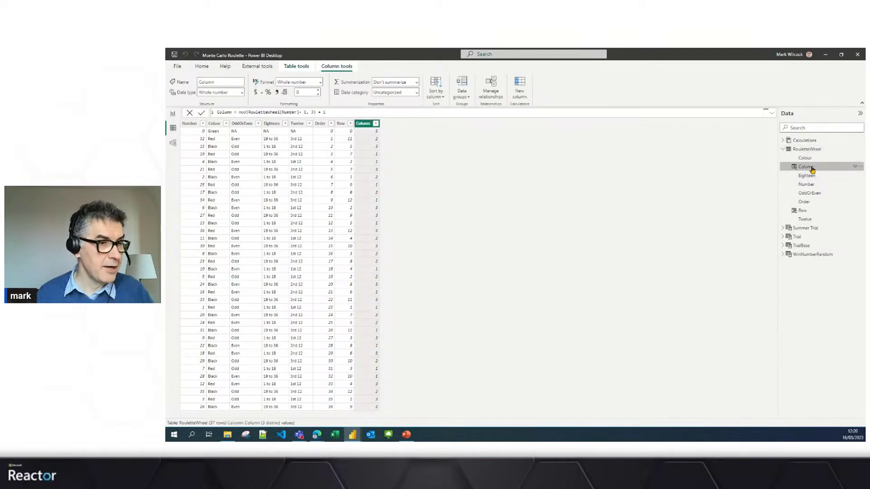
pyautogui.click(803, 211)
pyautogui.click(173, 114)
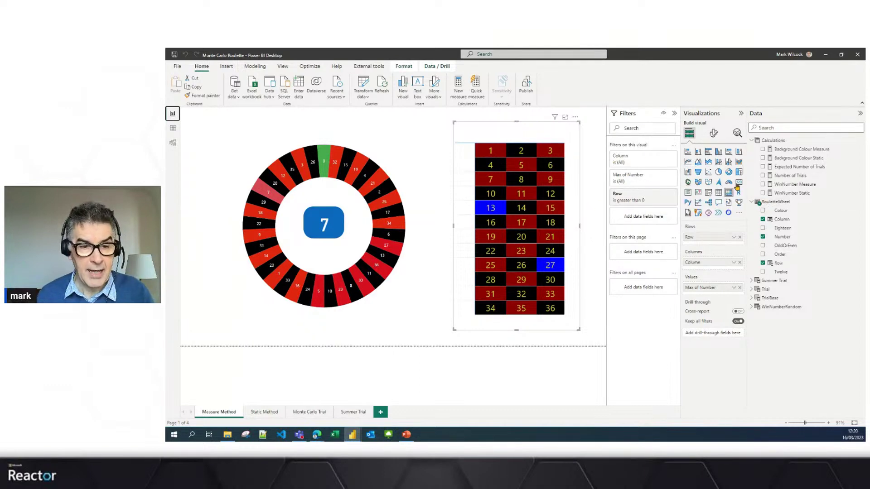
# Step: Inspect the conditional background colour settings of the number grid's cell elements and close them without changes
pyautogui.click(714, 133)
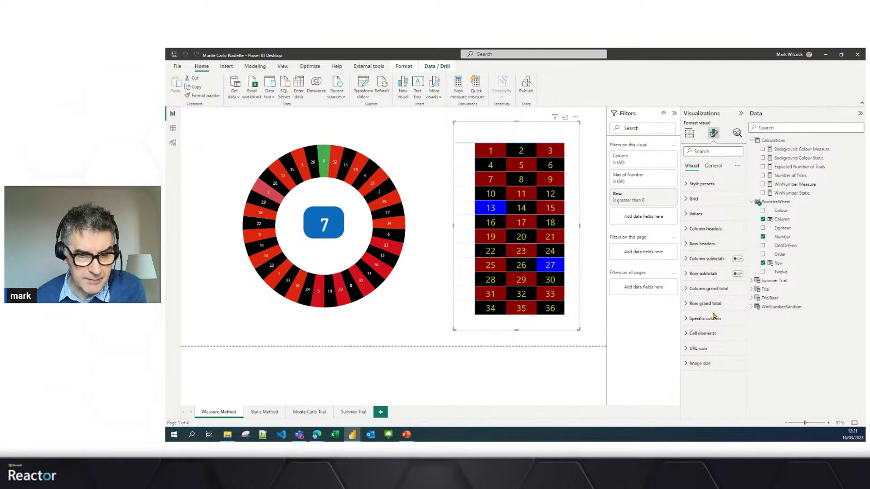
pyautogui.click(710, 333)
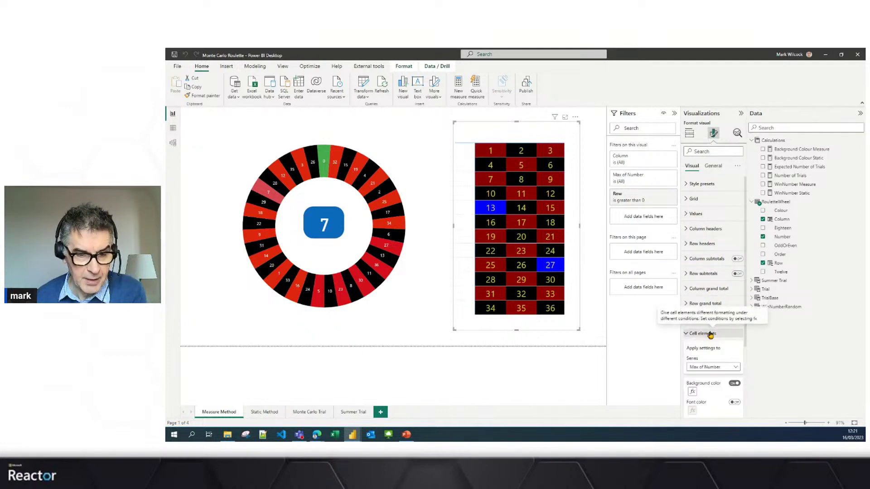
pyautogui.scroll(-2, 710, 338)
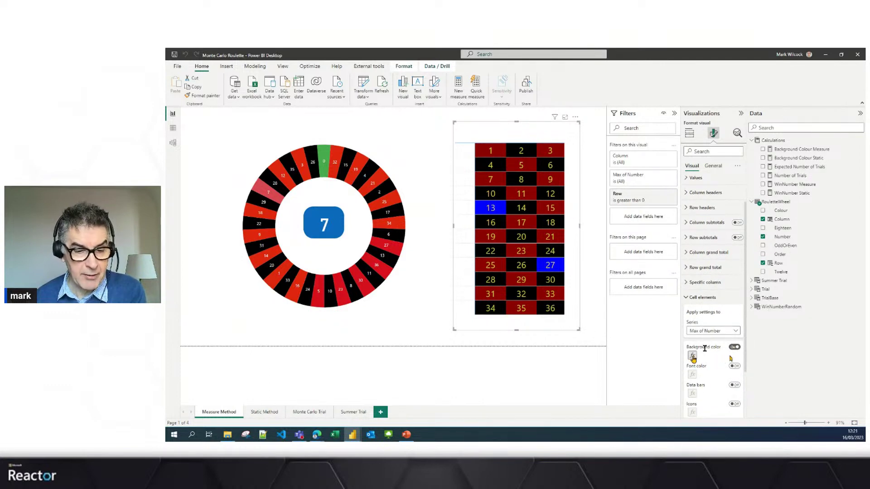
pyautogui.click(692, 355)
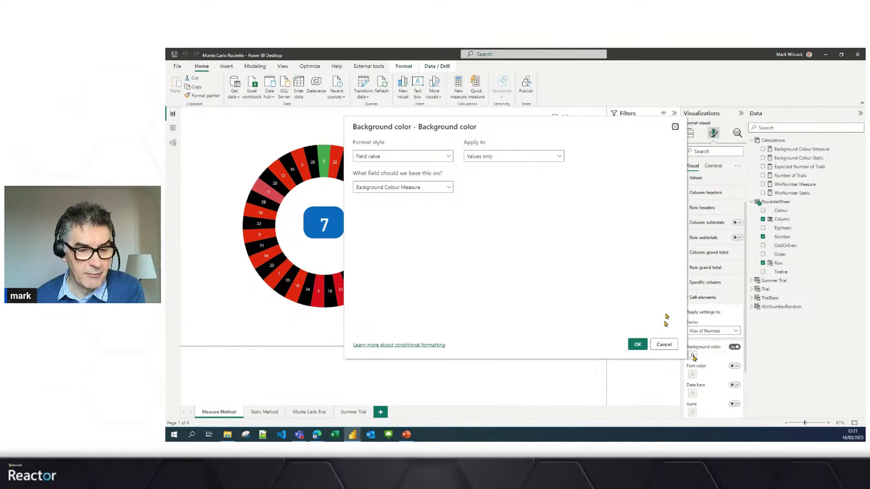
pyautogui.click(665, 346)
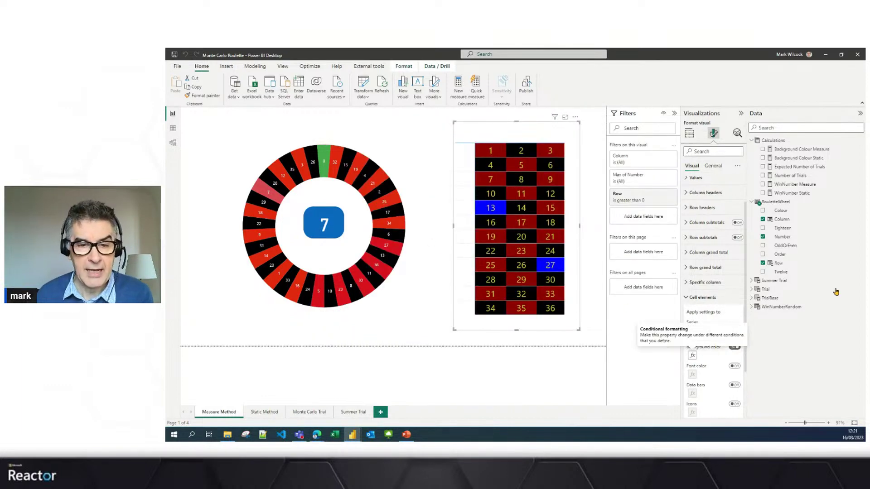
# Step: Review the Background Colour Measure formula, pointing out the thisBoardNumber variable and the Blue, DarkRed and Black results, and close it
pyautogui.click(802, 150)
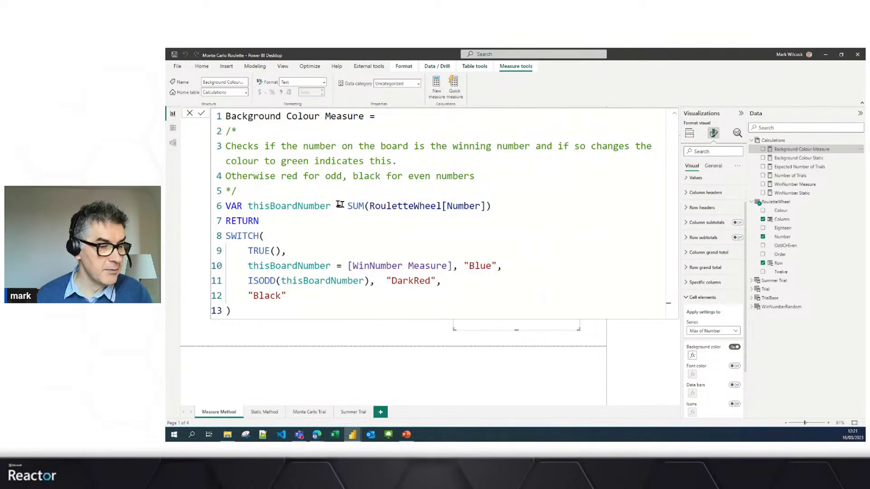
pyautogui.moveTo(353, 206); pyautogui.dragTo(381, 206)
pyautogui.moveTo(442, 206); pyautogui.dragTo(487, 207)
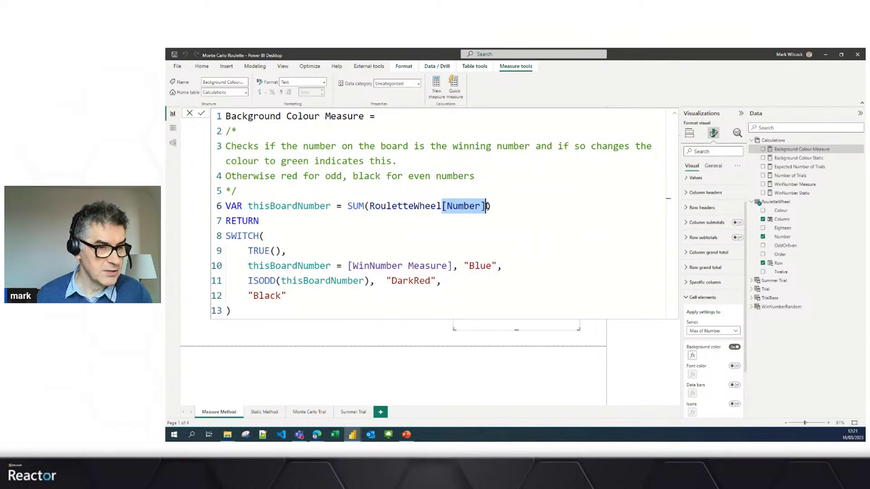
pyautogui.click(488, 206)
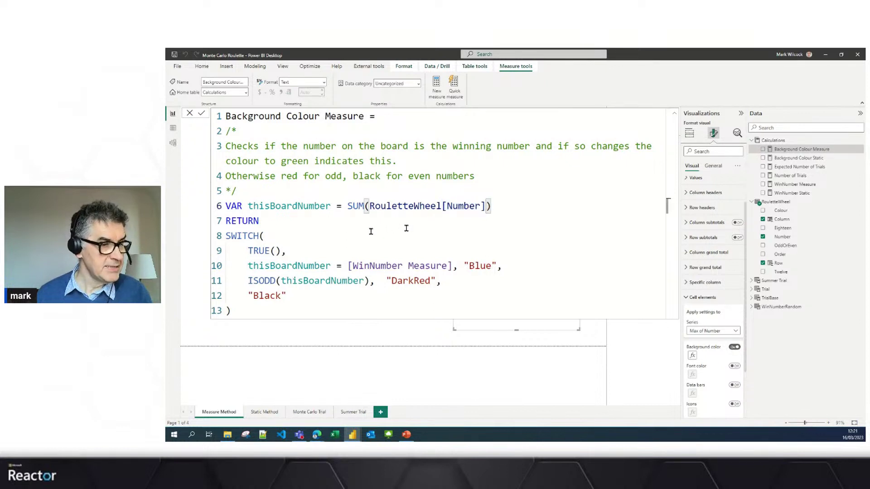
pyautogui.click(253, 265)
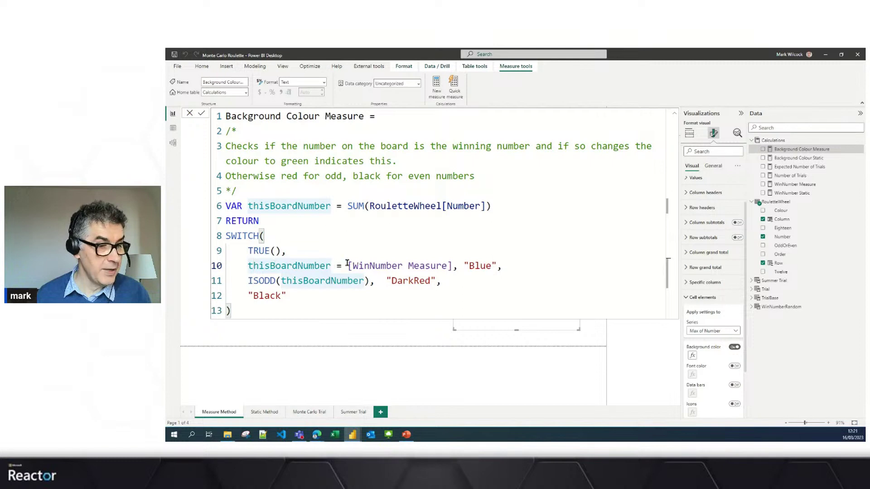
pyautogui.click(474, 265)
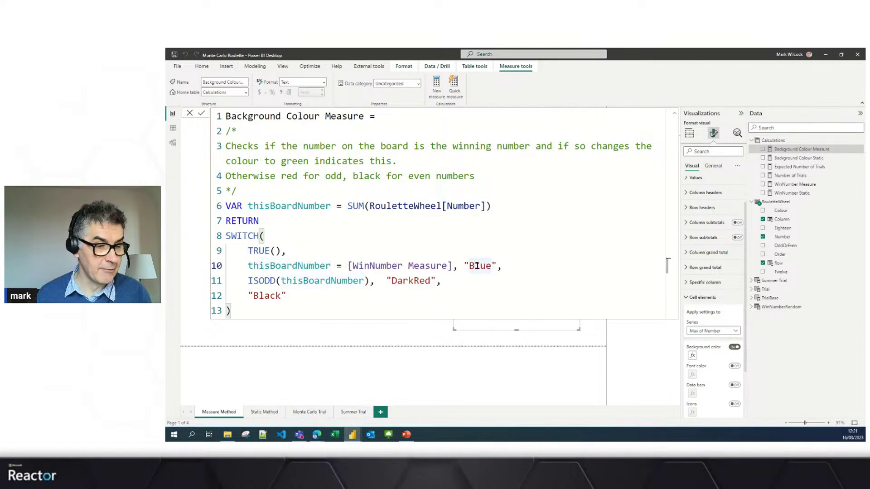
pyautogui.click(408, 281)
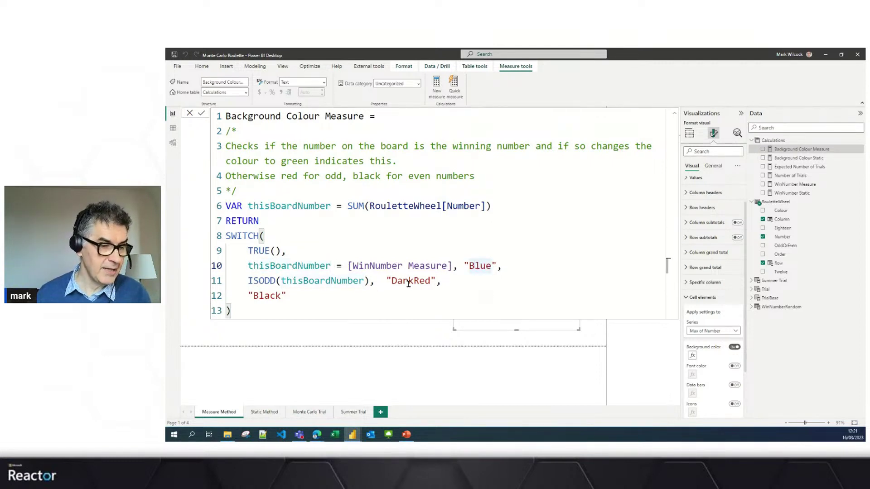
pyautogui.doubleClick(408, 281)
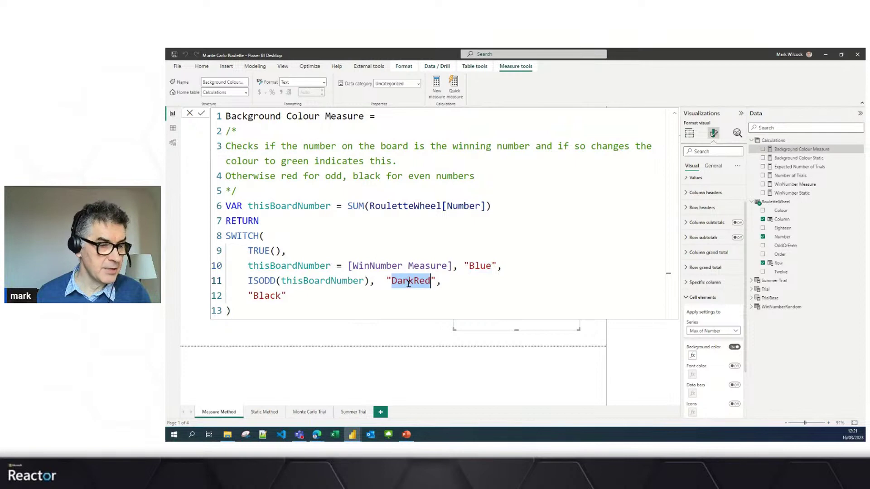
pyautogui.click(268, 296)
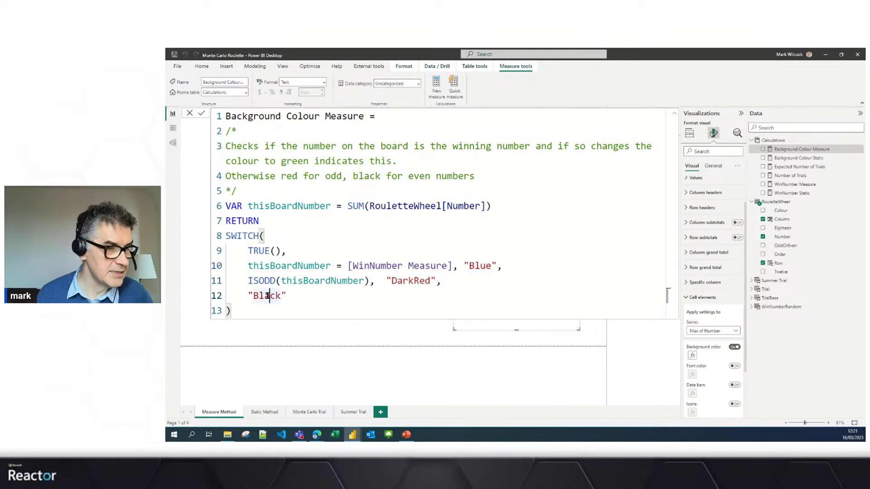
pyautogui.click(193, 114)
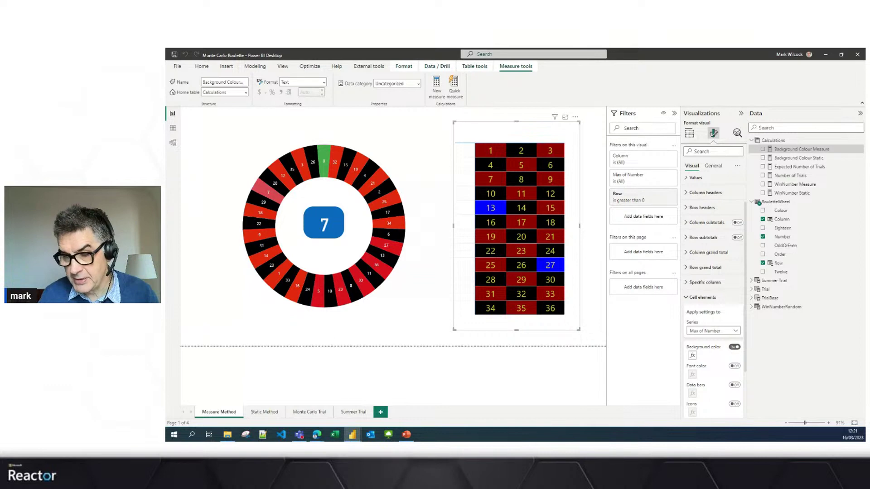
# Step: Switch to the browser with the GitHub folder Power BI Plays Roulette At Monte Carlo, move its window away and return to Power BI Desktop
pyautogui.hotkey('alt', 'Tab')
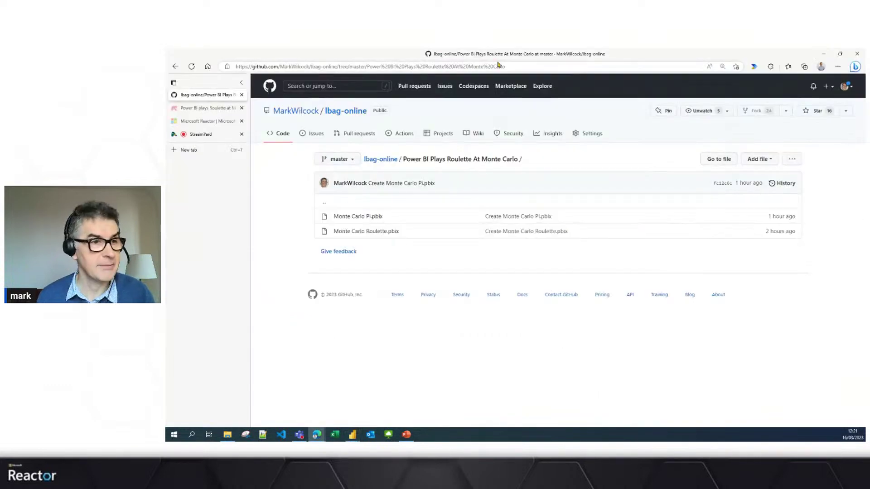
pyautogui.moveTo(378, 56); pyautogui.dragTo(869, 120)
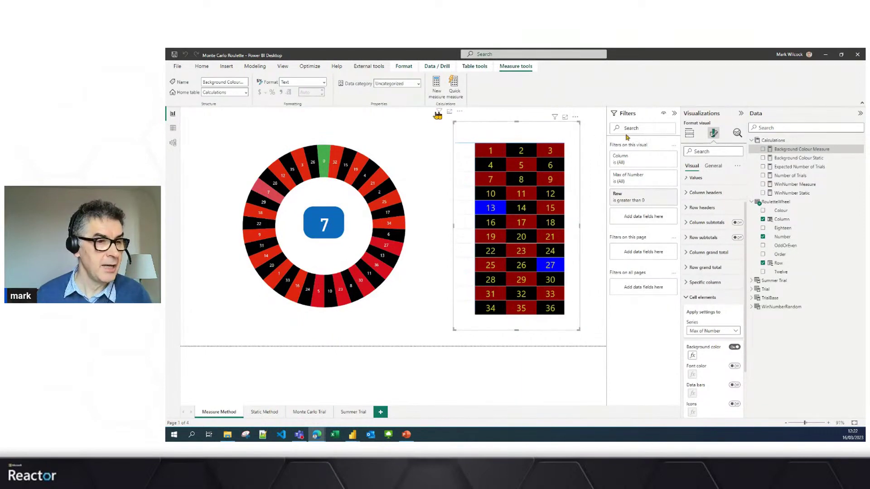
pyautogui.click(480, 112)
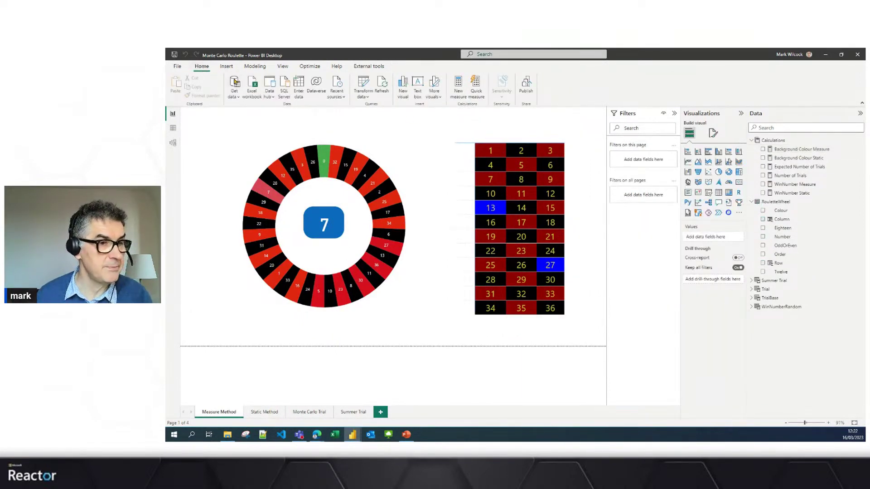
# Step: Refresh the report's data for a new spin, and check the formula of WinNumber Measure
pyautogui.click(382, 88)
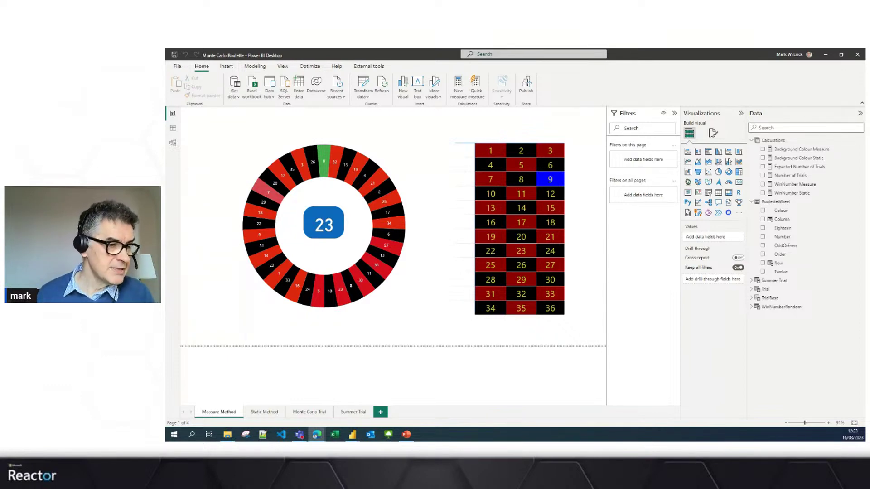
pyautogui.click(792, 185)
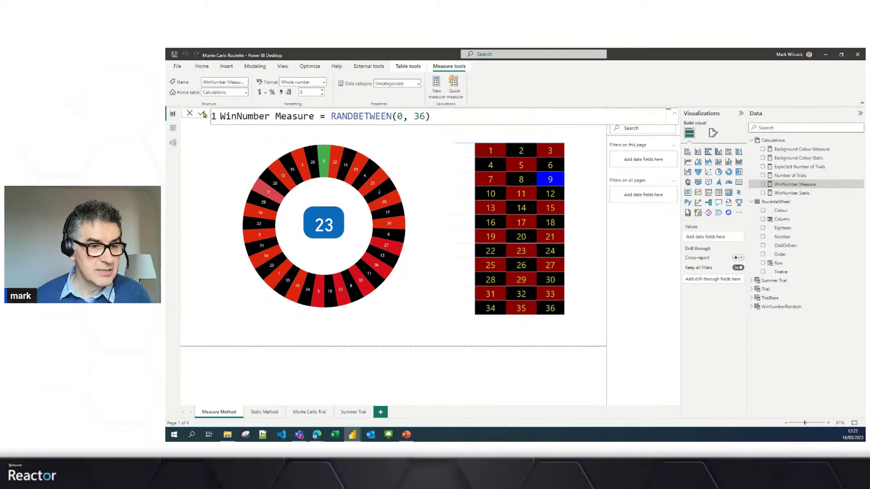
pyautogui.click(189, 114)
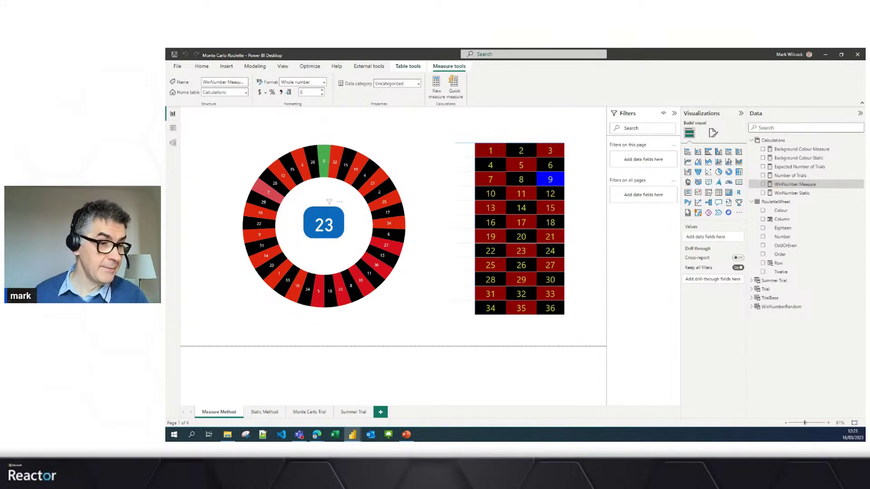
# Step: Select the winning number card and highlight RANDBETWEEN(0, 36) in the formula of its WinNumber Measure
pyautogui.click(335, 236)
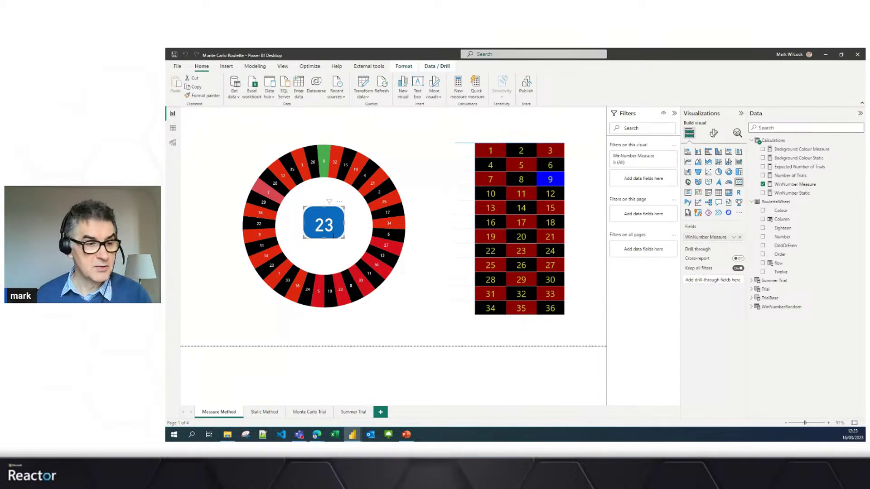
pyautogui.click(796, 186)
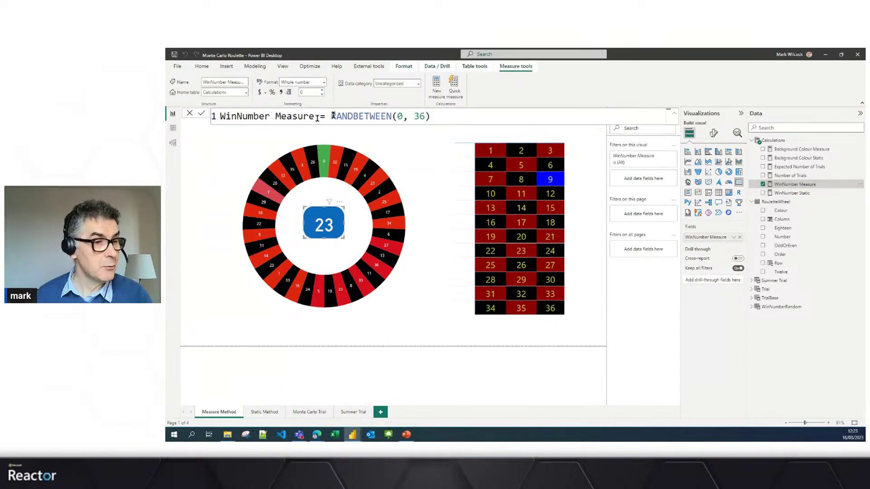
pyautogui.moveTo(332, 116); pyautogui.dragTo(430, 116)
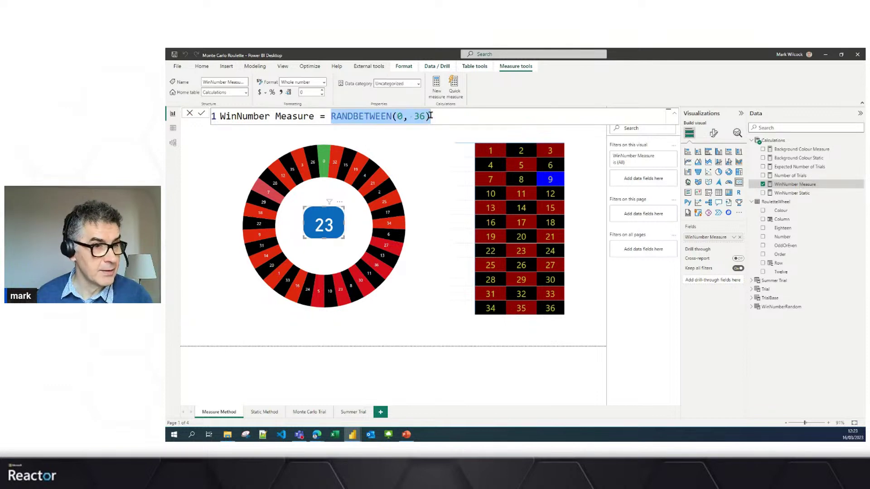
pyautogui.click(189, 114)
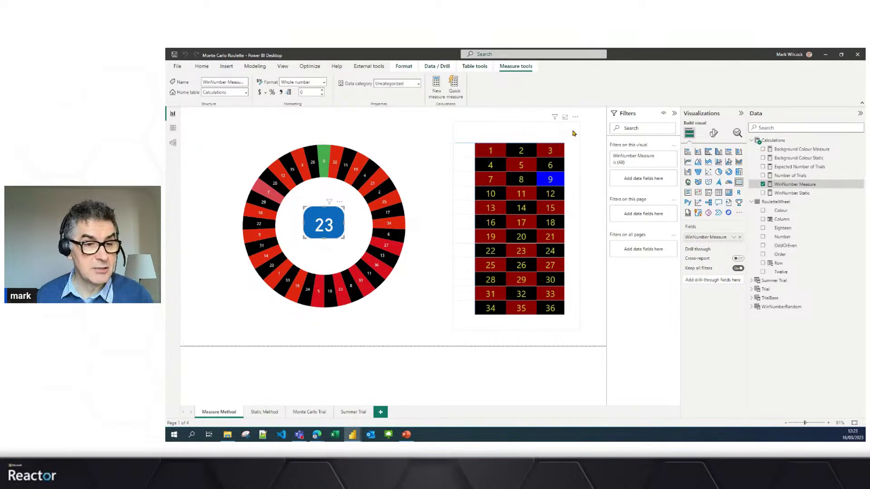
# Step: Select the number grid, point out its top row of cells, and compare the grid with the WinNumber Measure formula
pyautogui.click(573, 134)
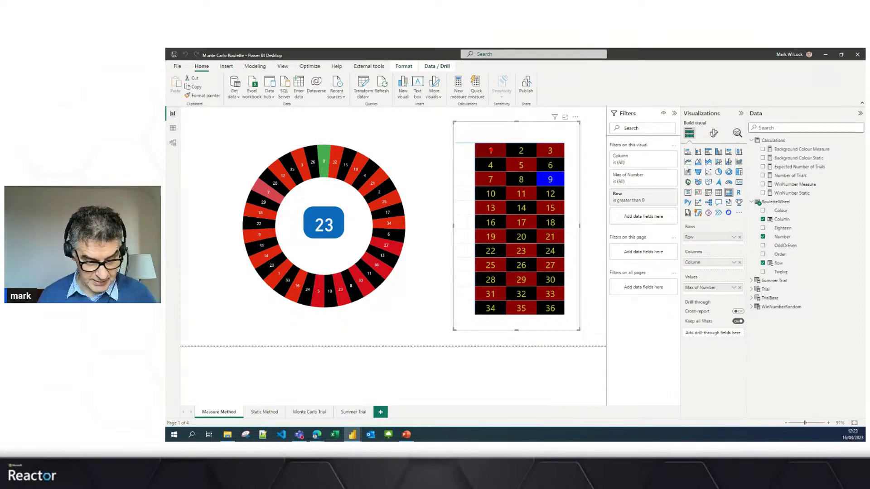
pyautogui.moveTo(477, 143)
pyautogui.mouseDown()
pyautogui.moveTo(477, 153)
pyautogui.moveTo(503, 160)
pyautogui.moveTo(541, 151)
pyautogui.moveTo(567, 162)
pyautogui.mouseUp()
pyautogui.press('p')
pyautogui.press('Escape')
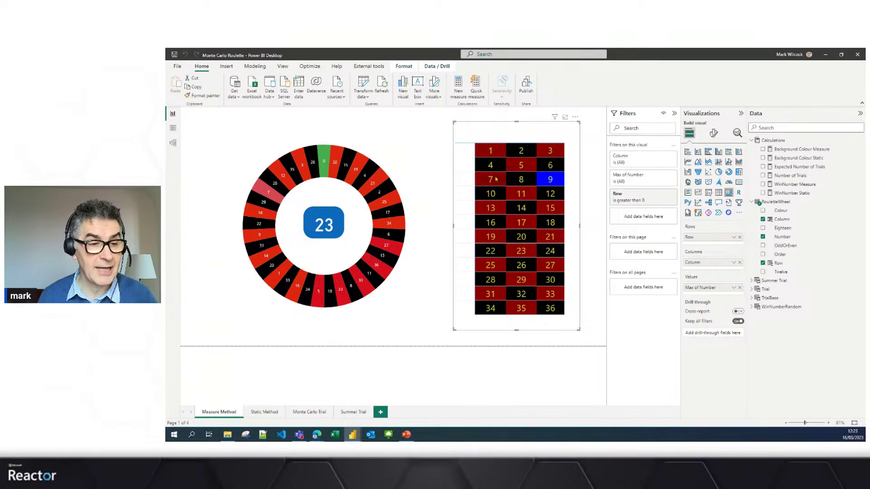
pyautogui.click(793, 185)
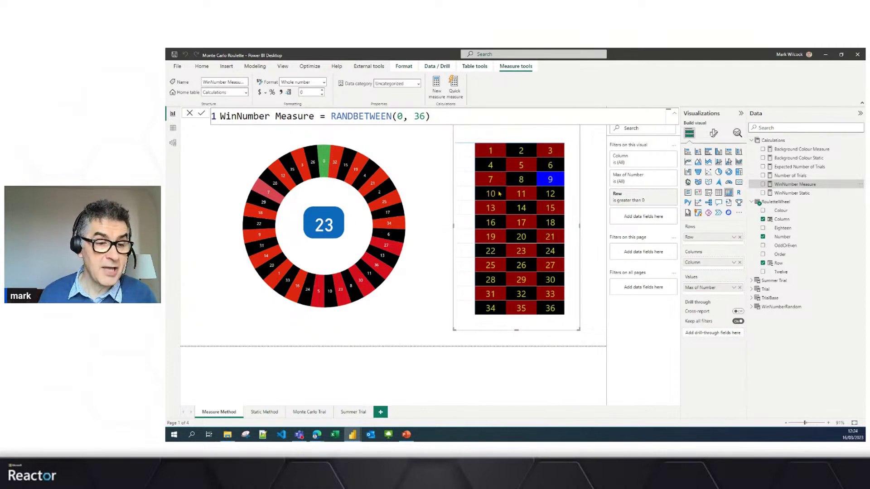
pyautogui.click(557, 195)
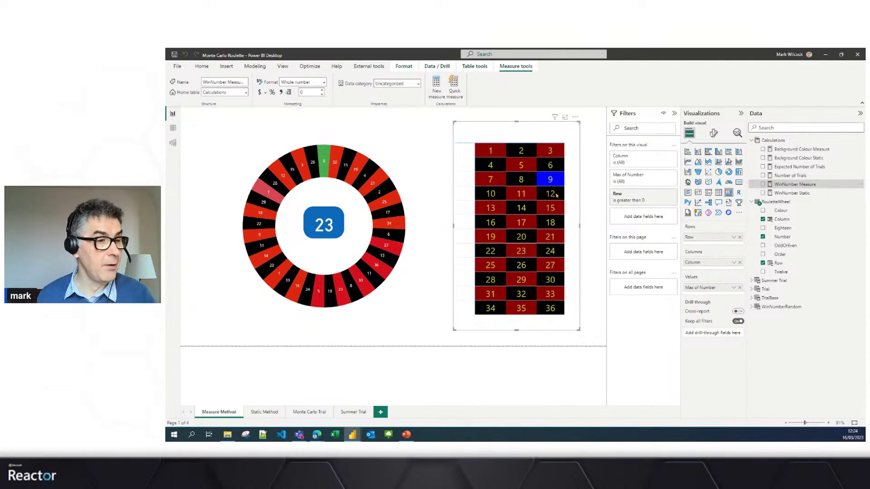
pyautogui.click(598, 130)
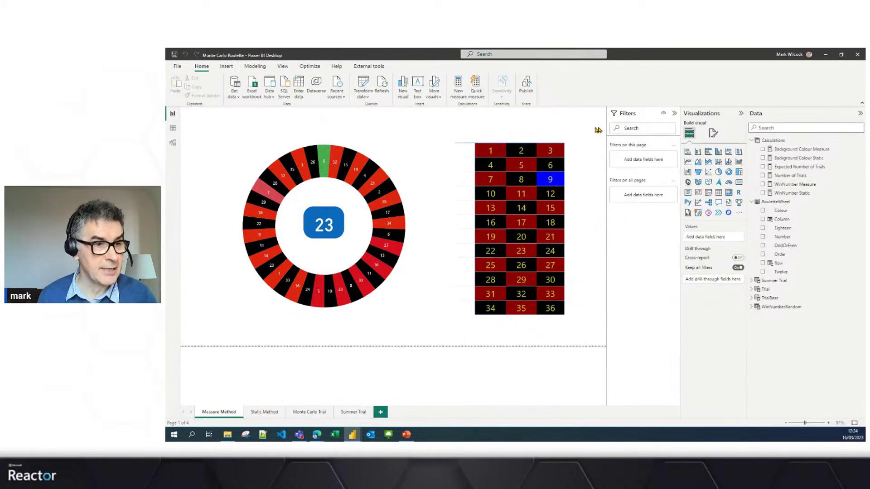
# Step: Refresh the data twice on the Measure Method page and once on the Static Method page to compare their spins
pyautogui.click(383, 91)
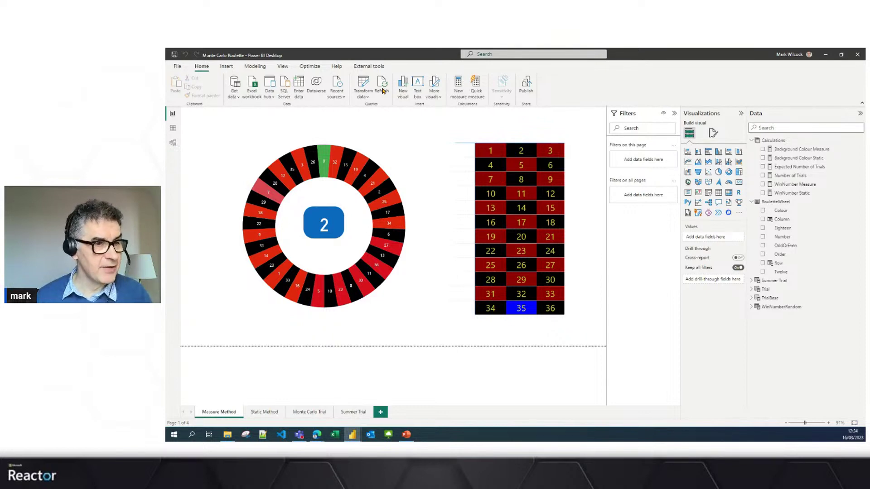
pyautogui.click(382, 90)
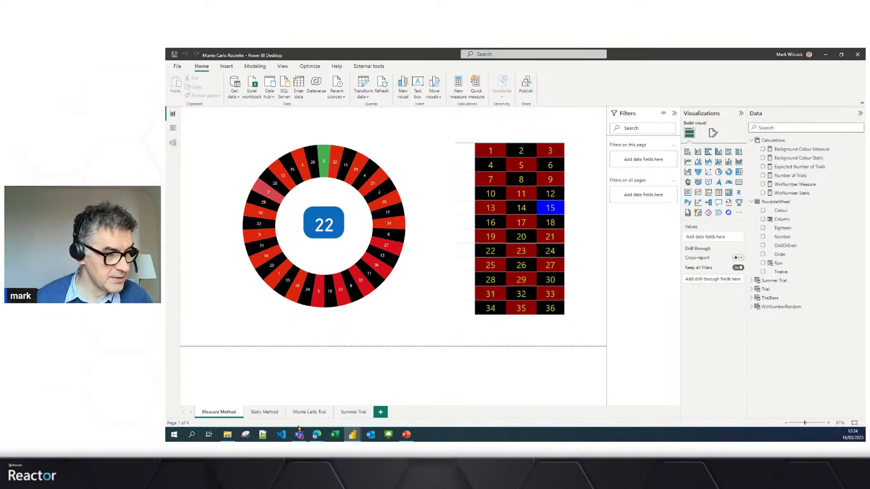
pyautogui.click(273, 416)
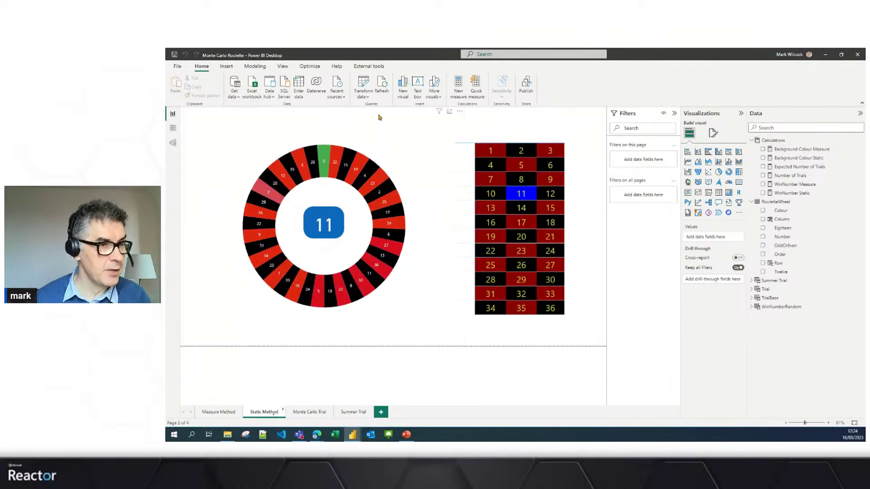
pyautogui.click(383, 87)
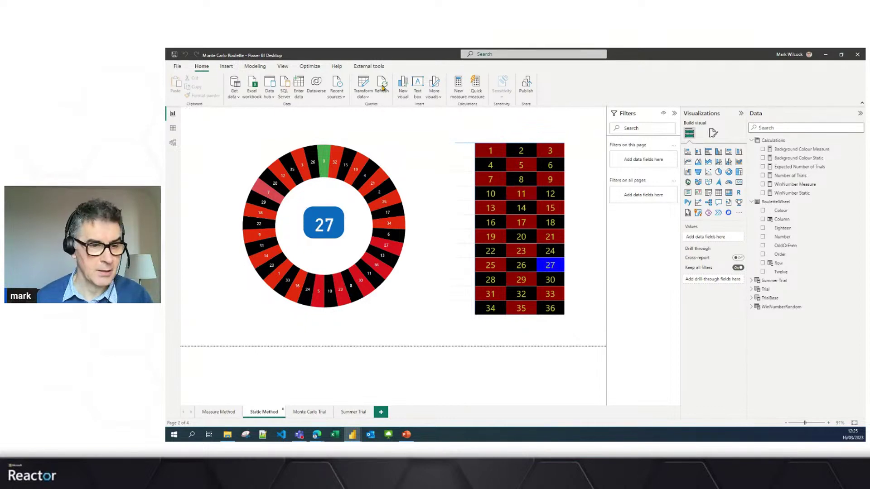
# Step: Select the winning number card on the Static Method page and highlight MAX in the formula of its WinNumber Static measure
pyautogui.click(336, 221)
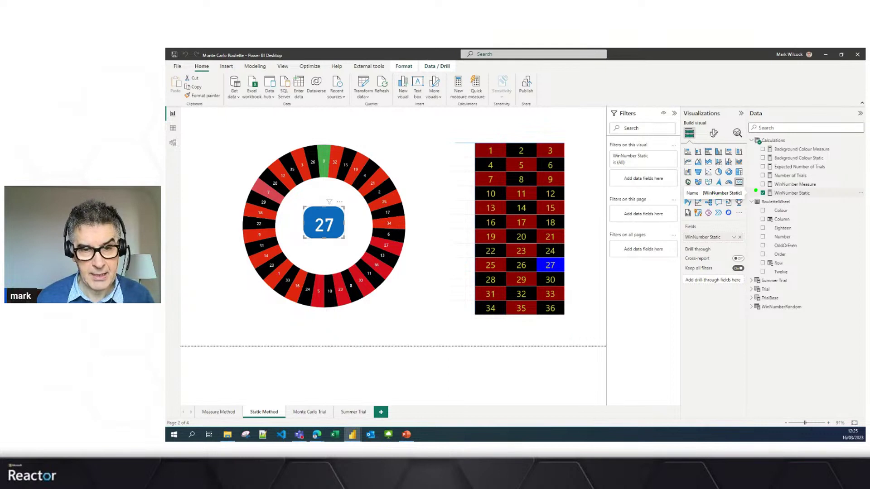
pyautogui.moveTo(756, 190); pyautogui.dragTo(843, 198)
pyautogui.press('Escape')
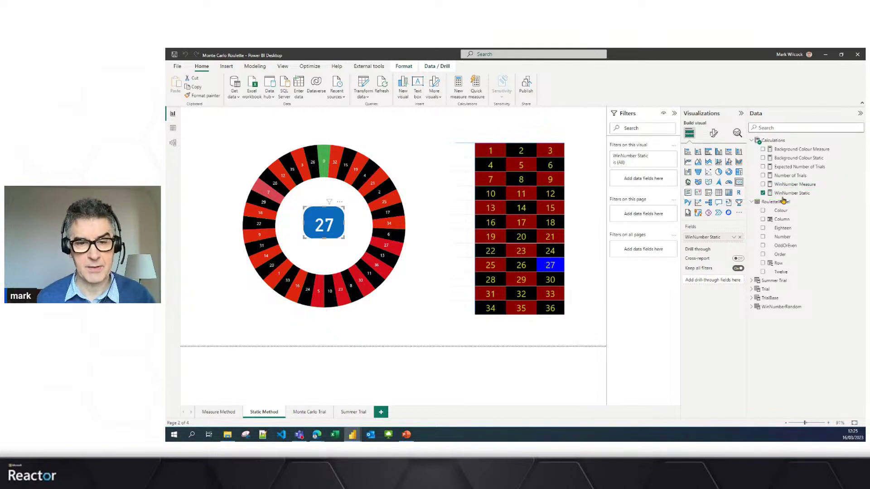
pyautogui.click(790, 195)
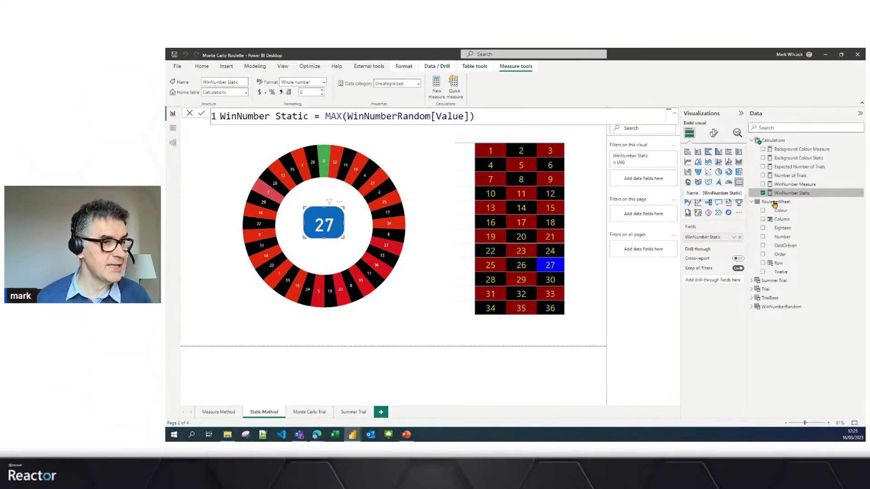
pyautogui.scroll(3, 531, 119)
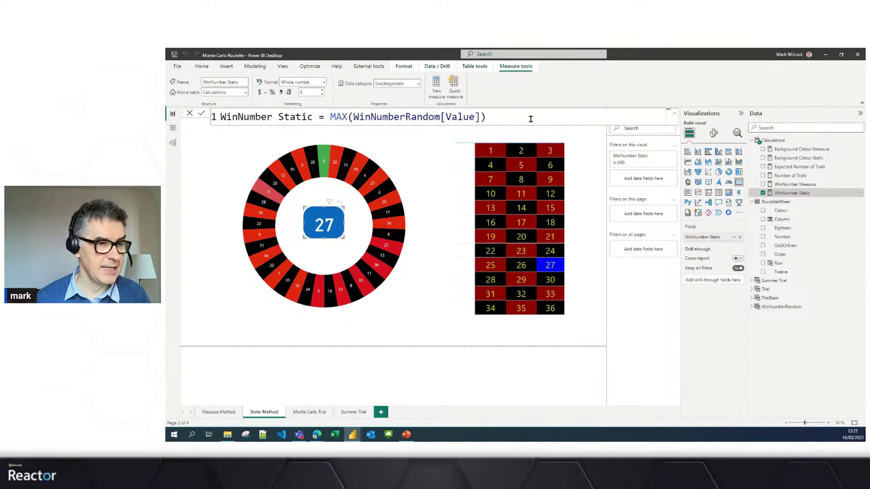
pyautogui.doubleClick(348, 119)
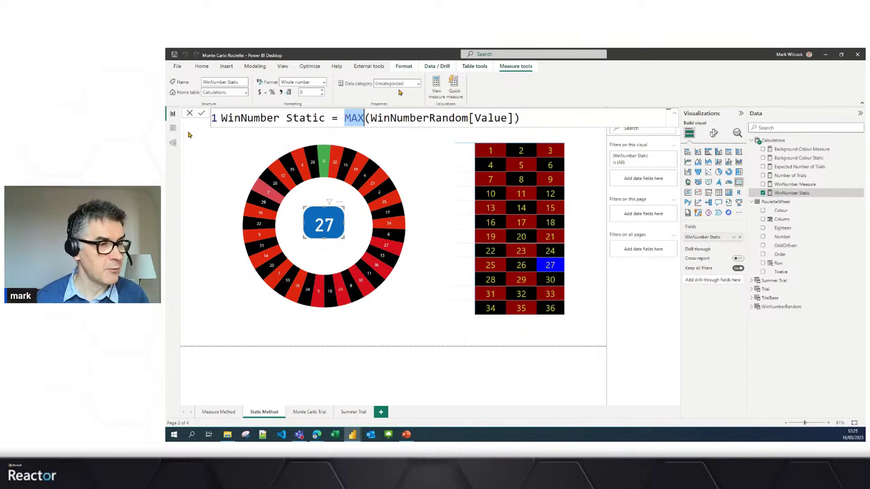
# Step: Show the WinNumberRandom table's data and enlarge its formula text for reading
pyautogui.click(174, 130)
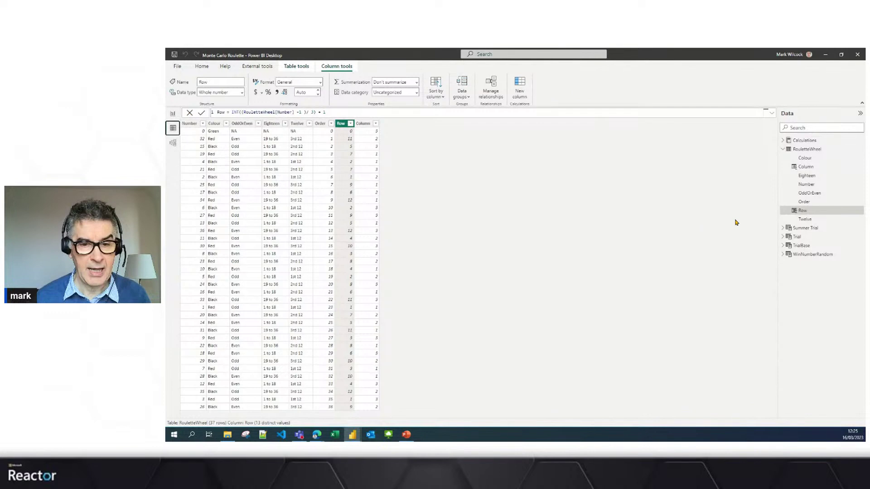
pyautogui.click(812, 255)
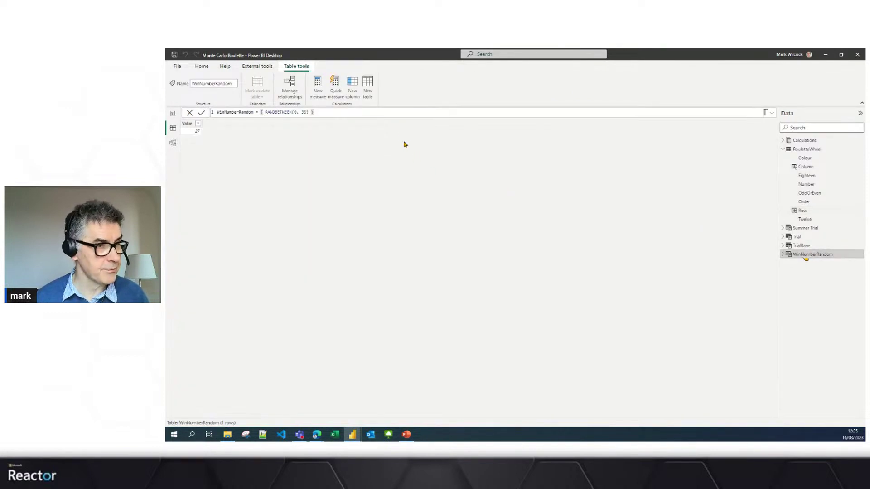
pyautogui.keyDown('ctrl'); pyautogui.scroll(2, 401, 113); pyautogui.keyUp('ctrl')
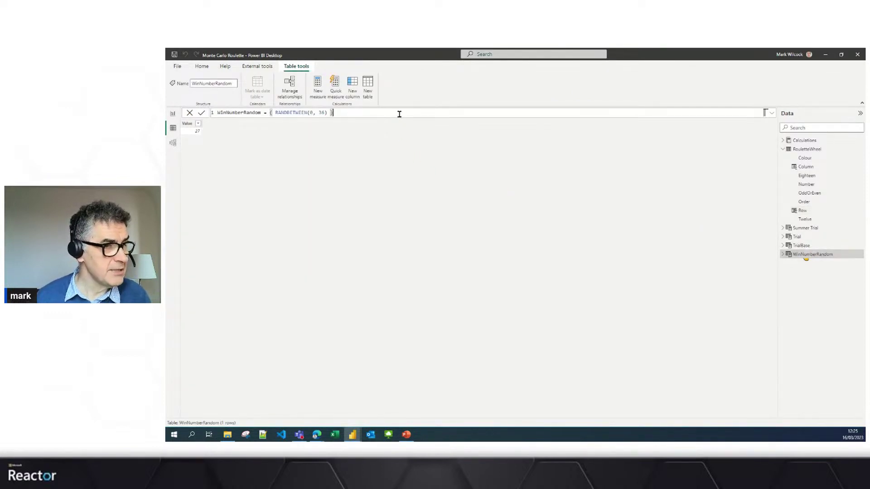
pyautogui.keyDown('ctrl'); pyautogui.scroll(4, 399, 114); pyautogui.keyUp('ctrl')
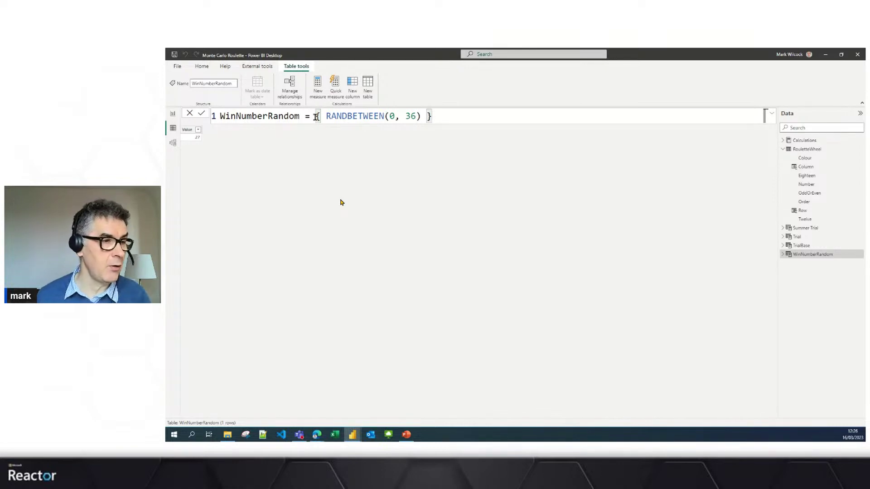
# Step: Return to the report and compare MAX in the WinNumber Static formula with the WinNumberRandom table's formula
pyautogui.click(173, 115)
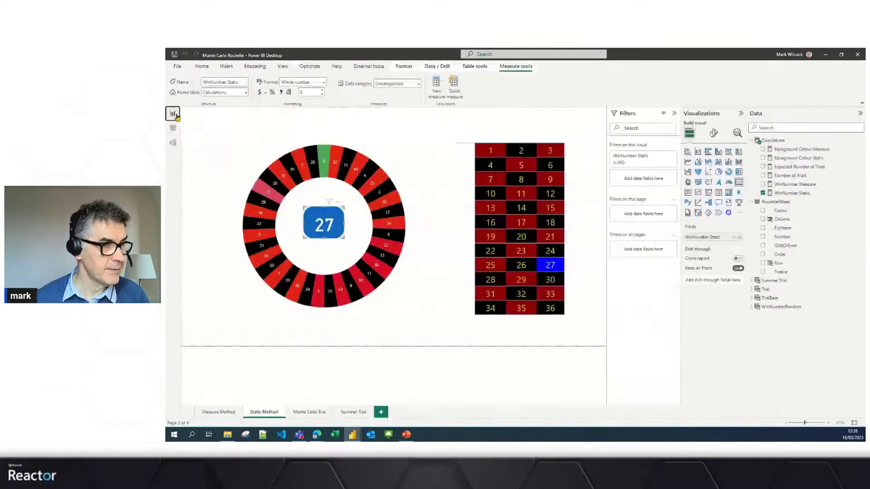
pyautogui.click(800, 194)
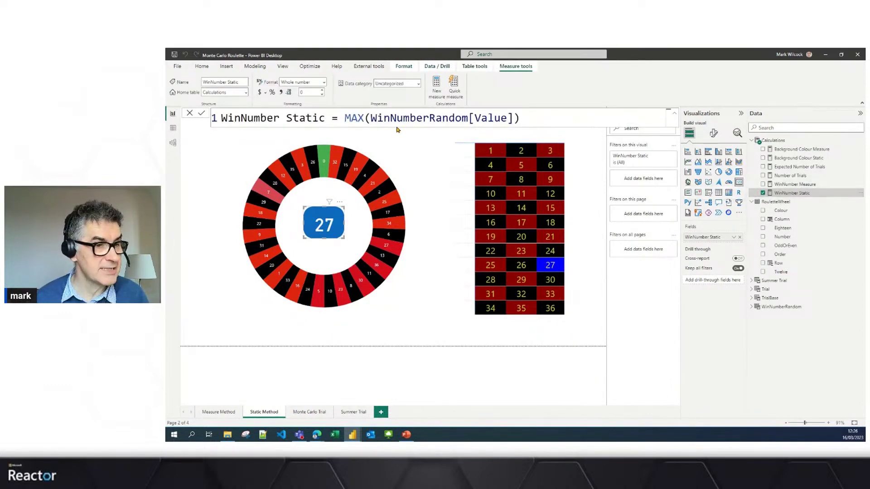
pyautogui.doubleClick(356, 117)
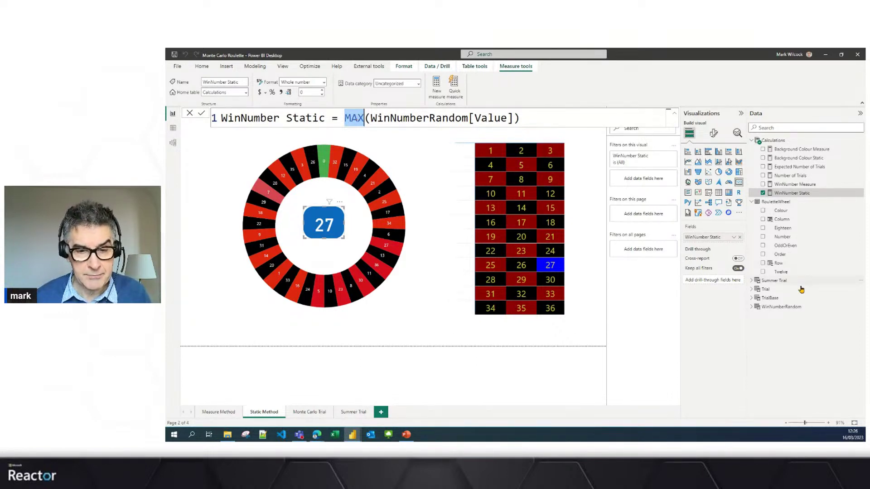
pyautogui.click(781, 307)
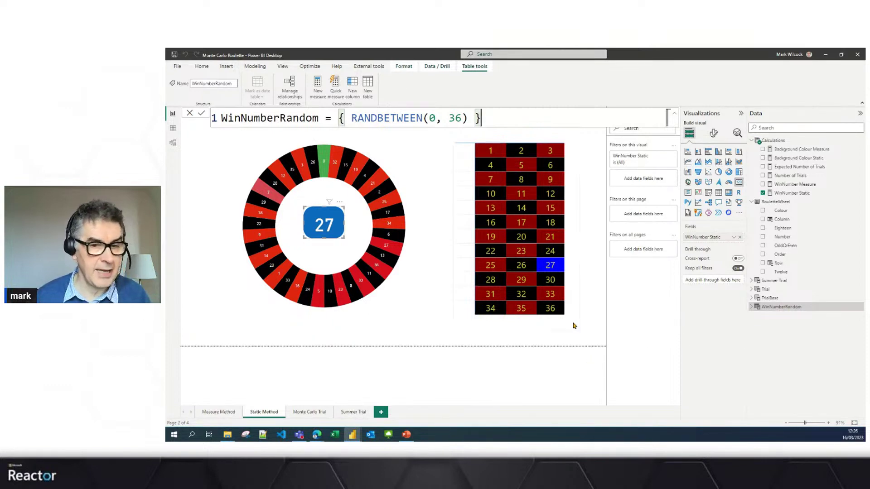
# Step: Show the TrialBase table's formula, highlighting the table name and the GENERATESERIES(1, 10000) expression
pyautogui.click(770, 299)
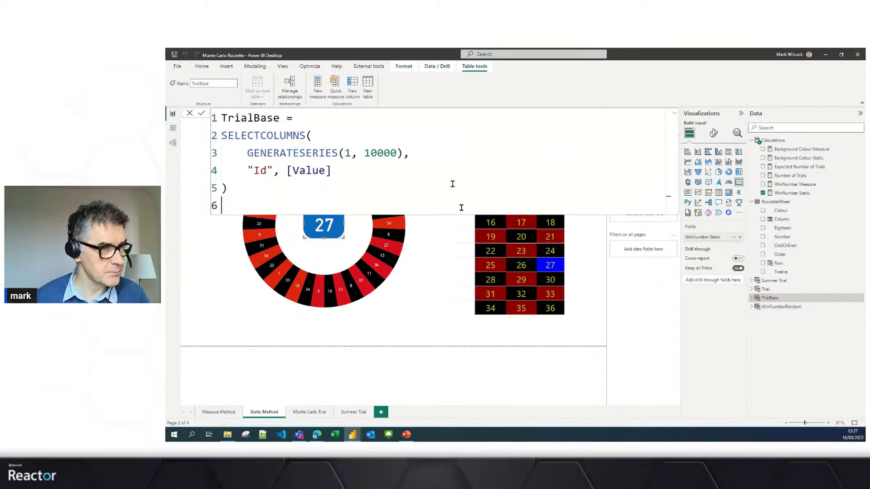
pyautogui.click(453, 184)
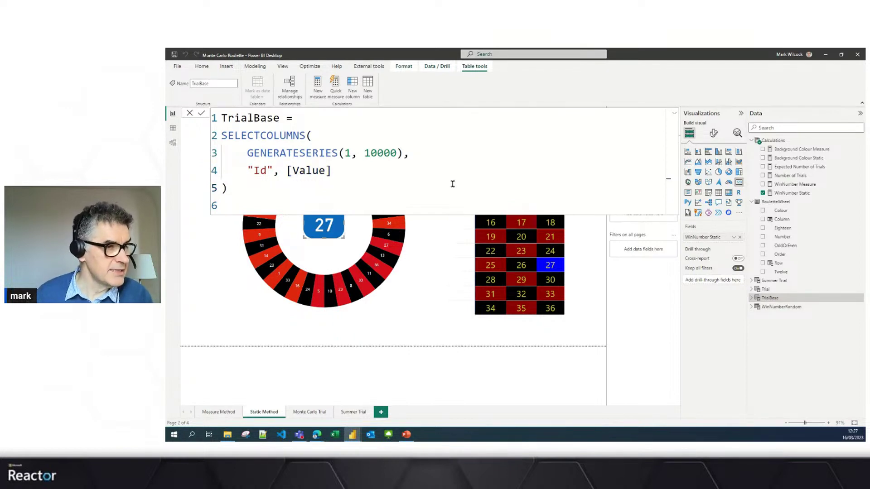
pyautogui.doubleClick(275, 119)
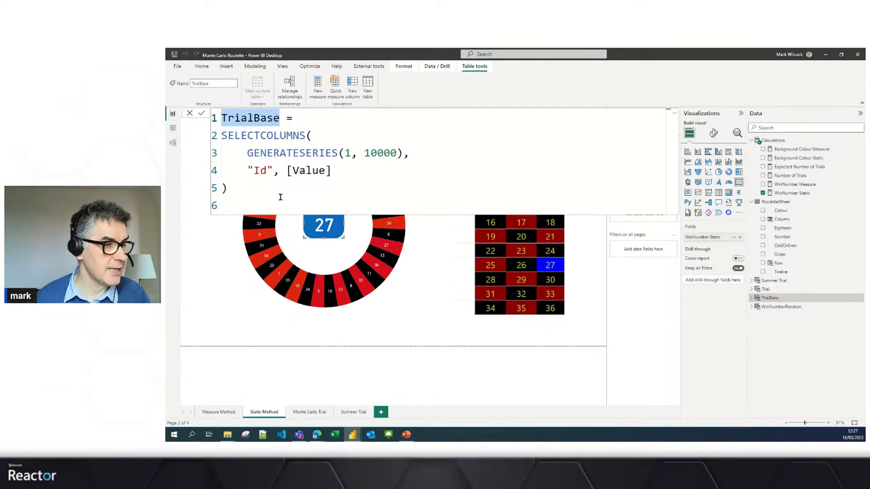
pyautogui.click(264, 203)
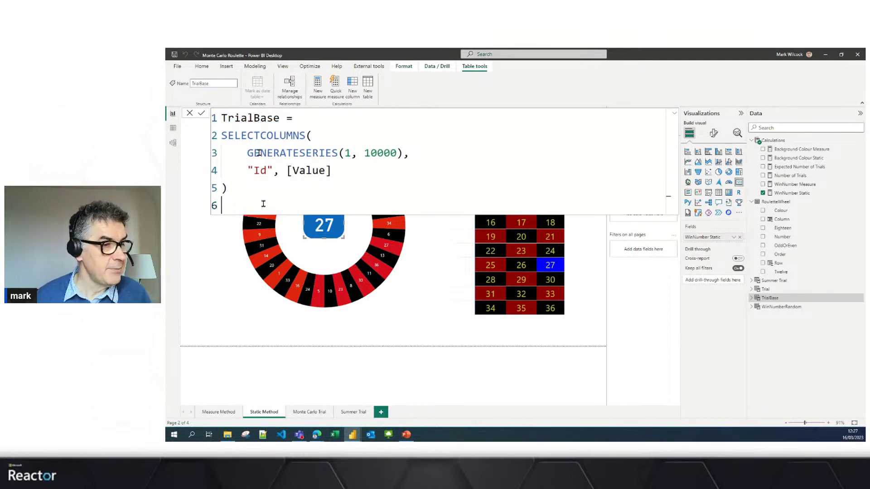
pyautogui.moveTo(249, 154); pyautogui.dragTo(403, 153)
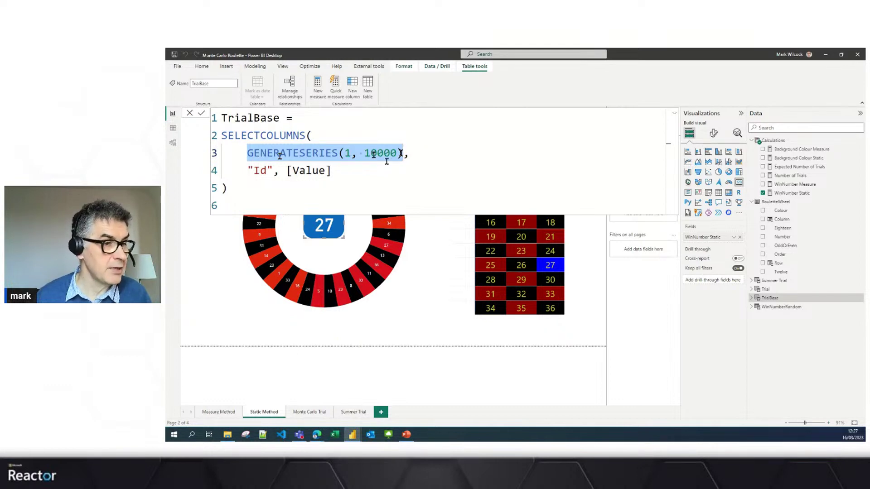
# Step: Highlight the "Id" column name and its [Value] source in the SELECTCOLUMNS part of the TrialBase formula
pyautogui.doubleClick(247, 170)
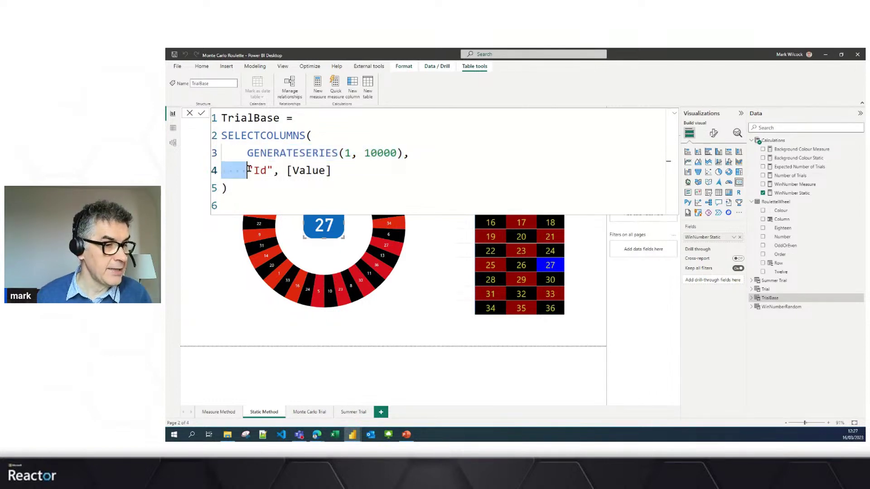
pyautogui.doubleClick(258, 171)
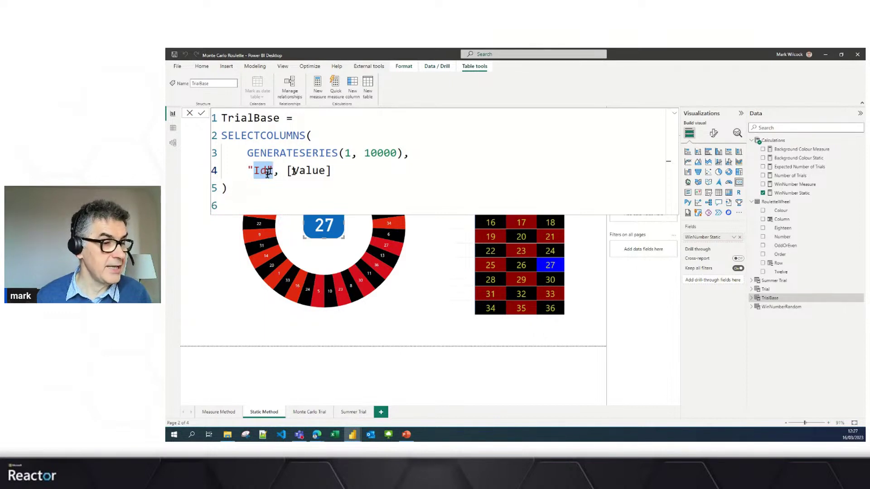
pyautogui.click(292, 171)
pyautogui.doubleClick(297, 170)
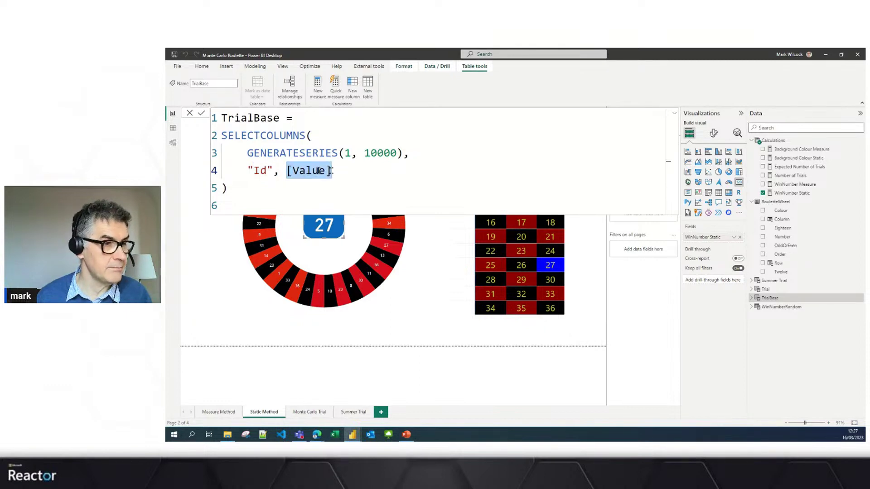
# Step: Show the TrialBase table's data and declare a variable named base as GENERATESERIES(1, 10000) ahead of SELECTCOLUMNS in its formula
pyautogui.click(172, 129)
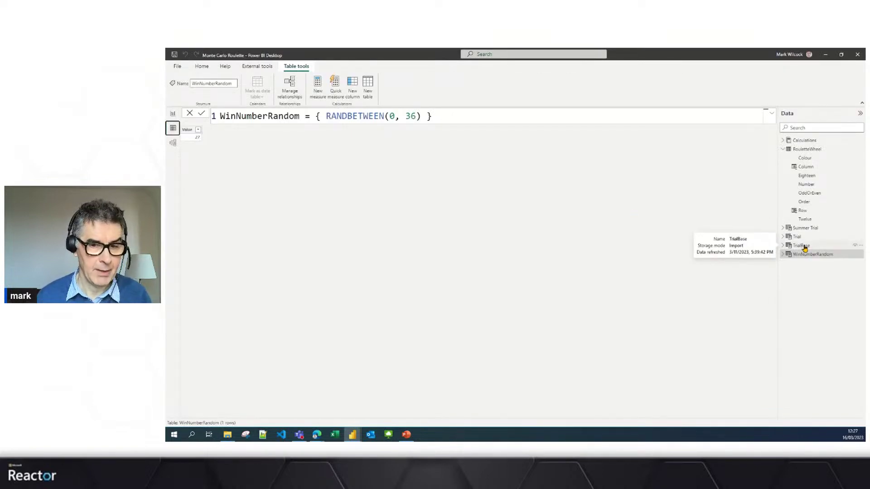
pyautogui.click(803, 246)
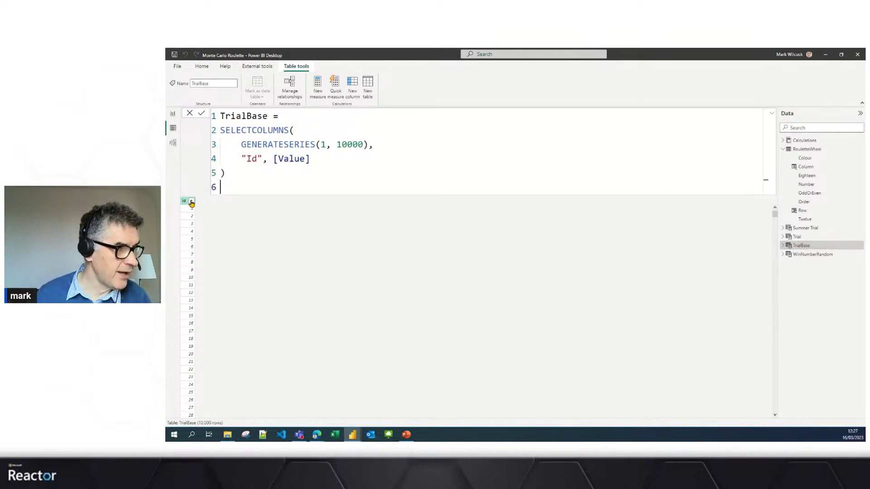
pyautogui.click(293, 117)
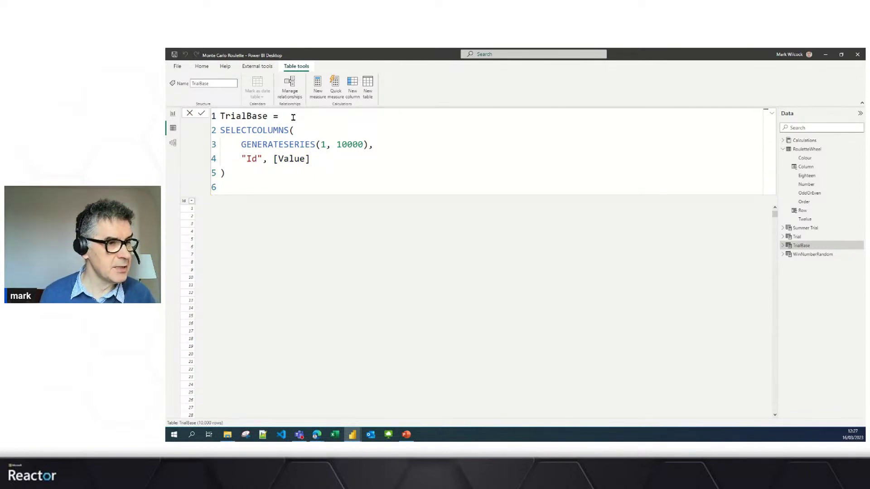
pyautogui.hotkey('shift', 'Return')
pyautogui.write('VAR')
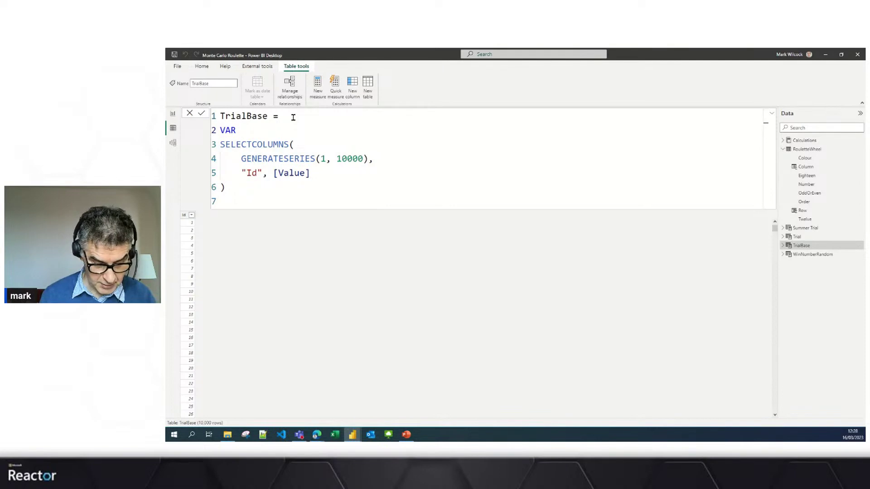
pyautogui.write(' base')
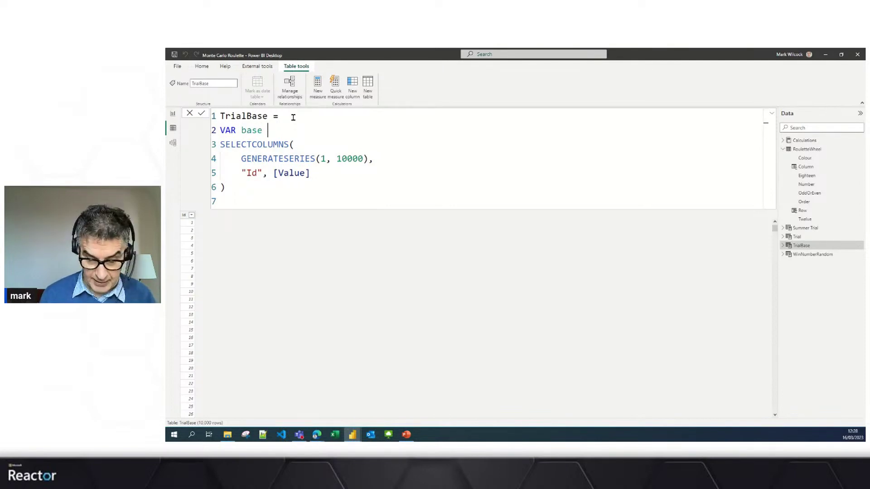
pyautogui.write(' =')
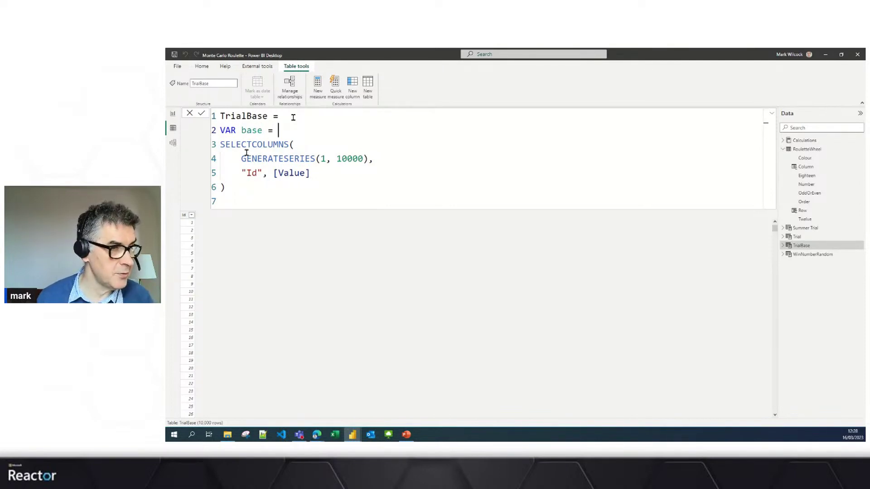
pyautogui.moveTo(242, 159); pyautogui.dragTo(369, 158)
pyautogui.hotkey('ctrl', 'c')
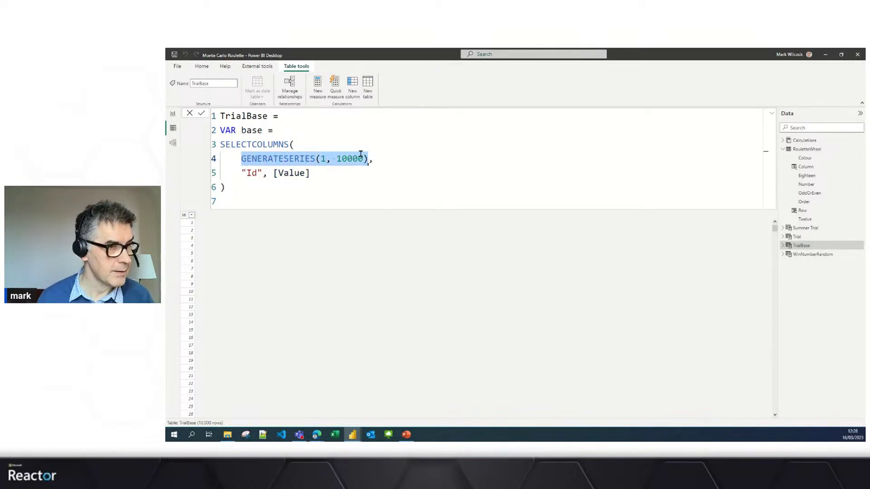
pyautogui.click(325, 132)
pyautogui.hotkey('ctrl', 'v')
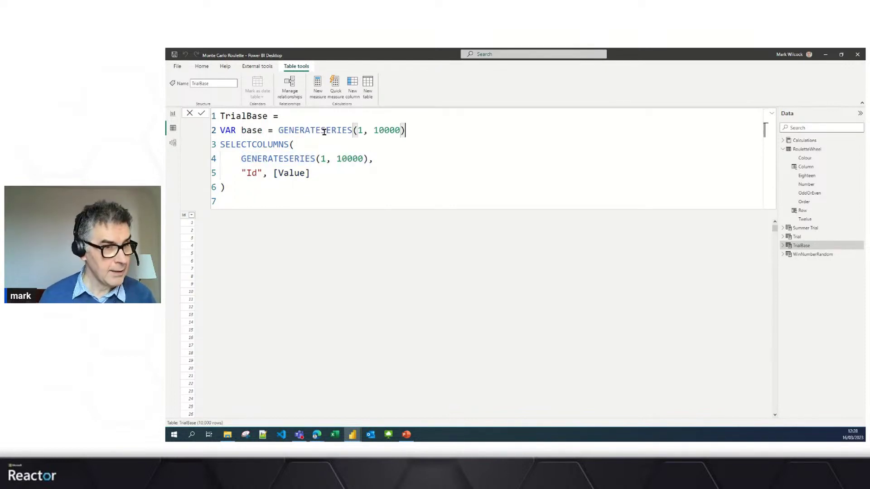
# Step: Replace the GENERATESERIES argument and its comma inside SELECTCOLUMNS with the base variable
pyautogui.moveTo(371, 159); pyautogui.dragTo(242, 158)
pyautogui.write('base')
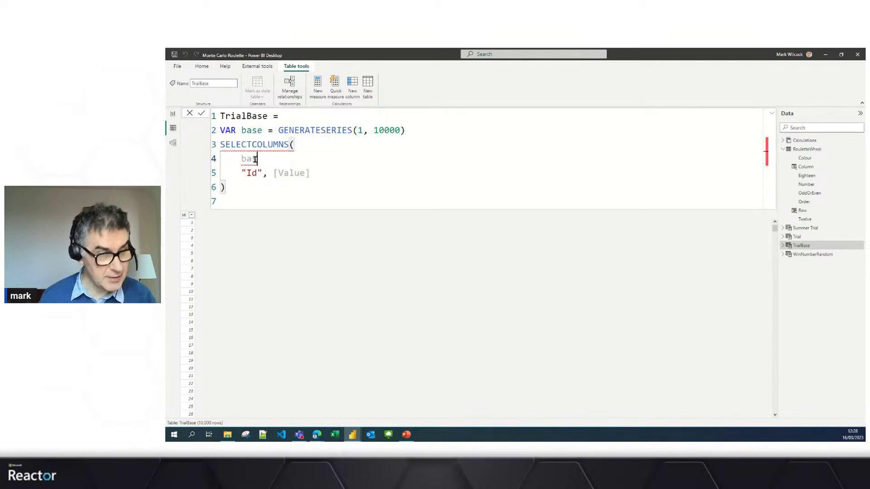
pyautogui.click(245, 195)
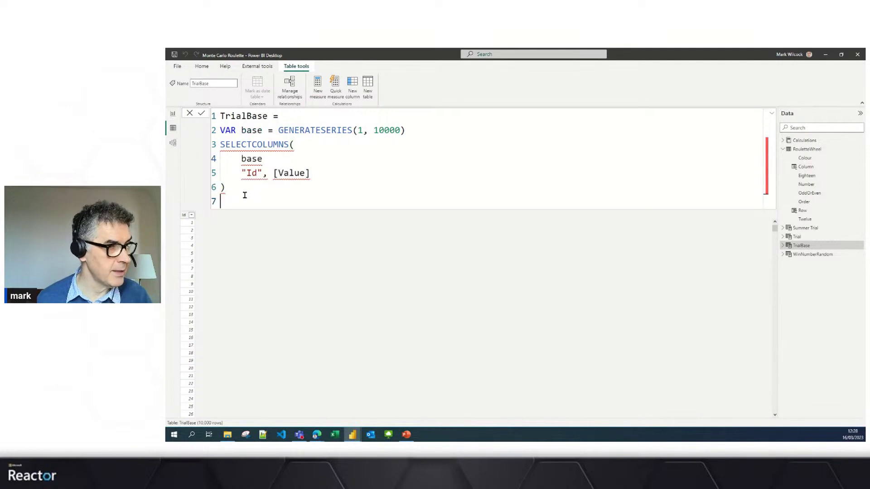
# Step: Declare a second variable named final ahead of SELECTCOLUMNS in the TrialBase formula, assigning the SELECTCOLUMNS expression to it
pyautogui.click(427, 132)
pyautogui.press('Return')
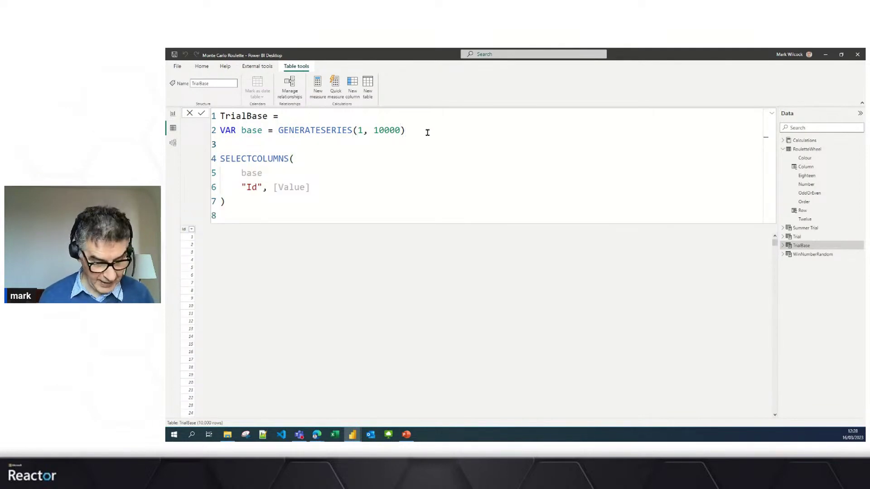
pyautogui.write('B')
pyautogui.press('BackSpace')
pyautogui.write('VAR')
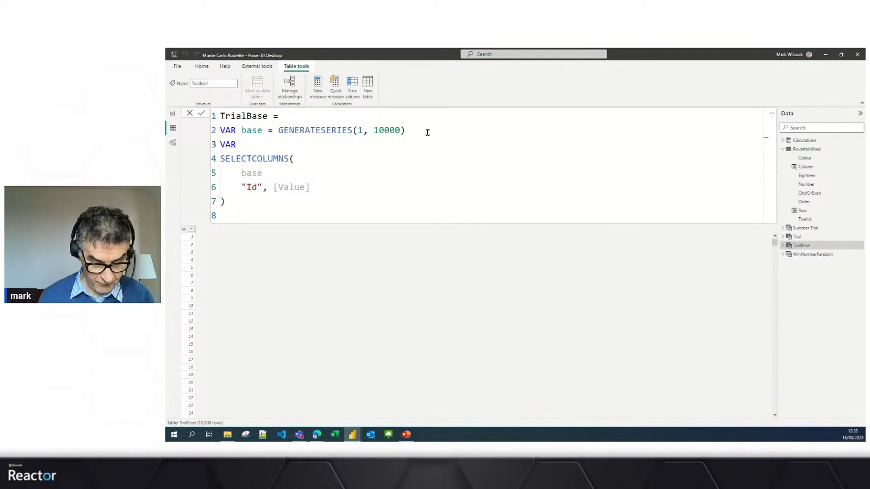
pyautogui.write(' final_')
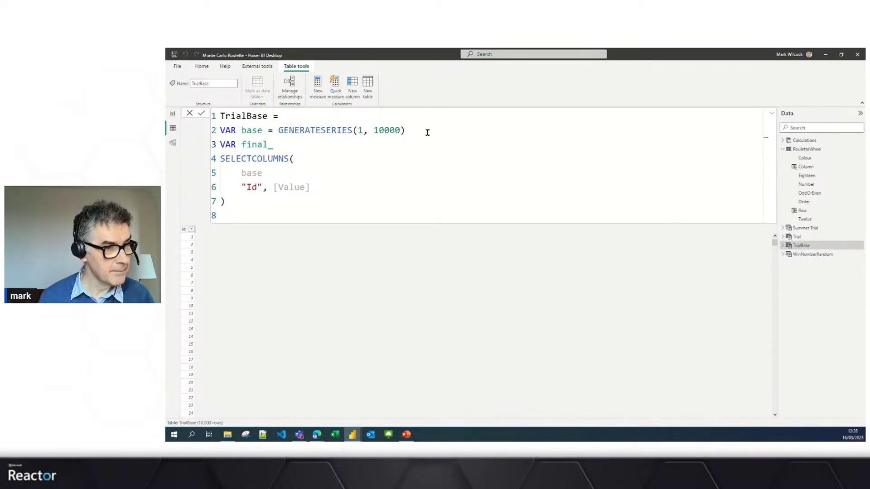
pyautogui.press('BackSpace')
pyautogui.write('+')
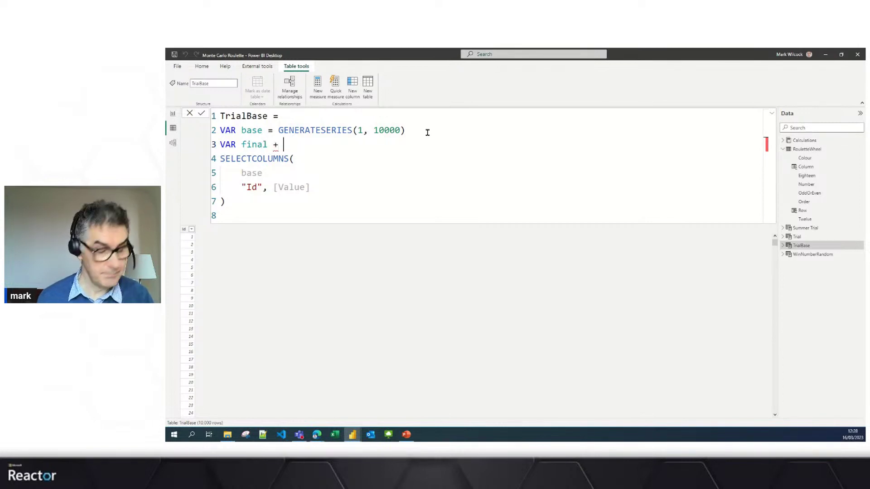
pyautogui.press('BackSpace')
pyautogui.write('=')
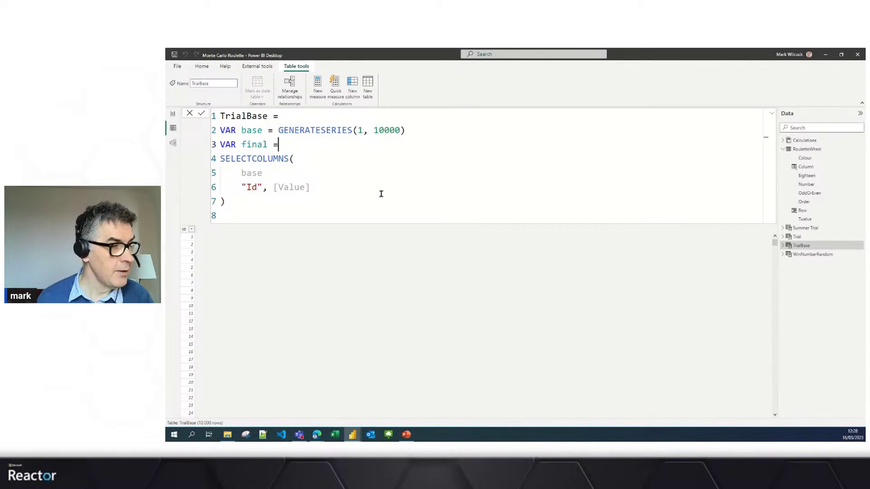
# Step: Add the missing comma after the base argument inside SELECTCOLUMNS
pyautogui.click(266, 216)
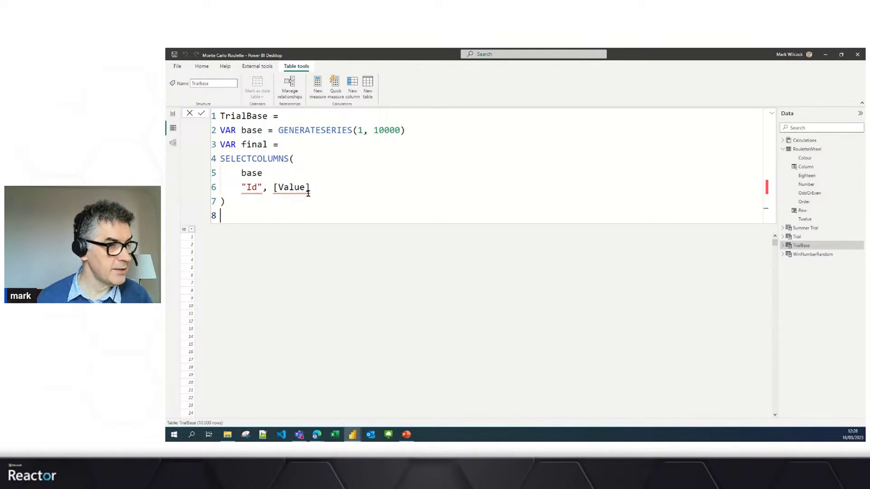
pyautogui.click(304, 173)
pyautogui.write(',')
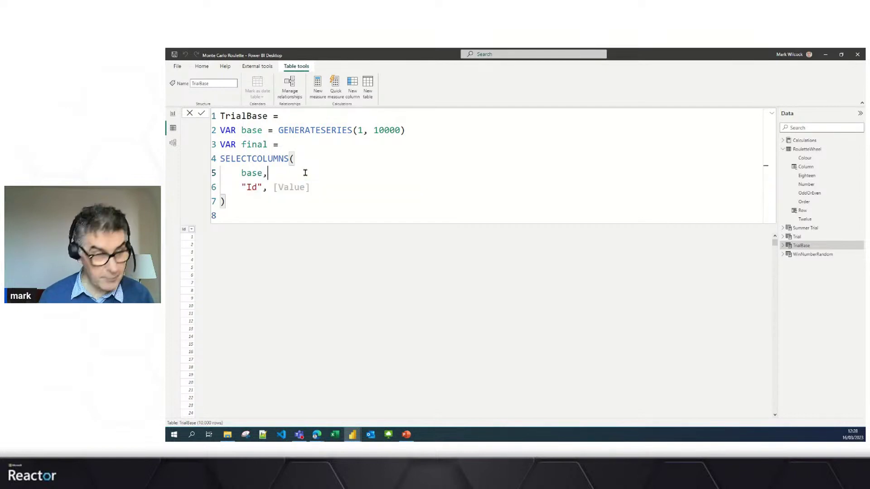
# Step: End the TrialBase formula with RETURN final and commit it
pyautogui.click(235, 216)
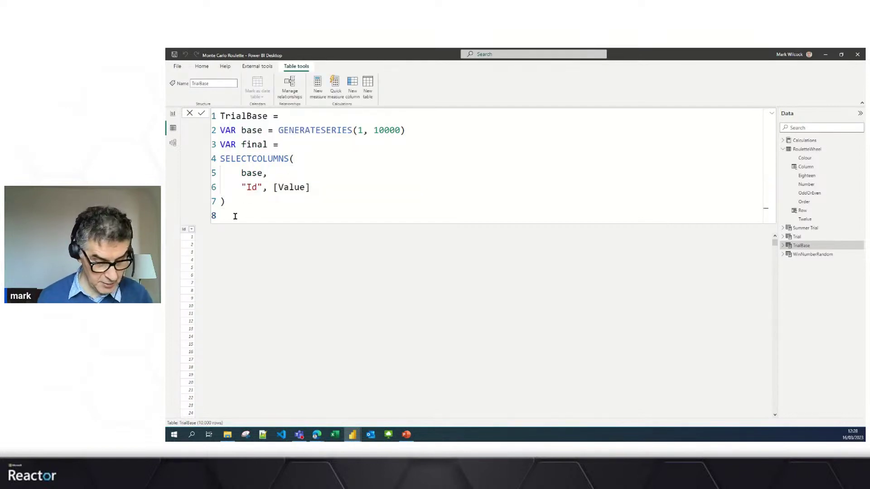
pyautogui.write('RET')
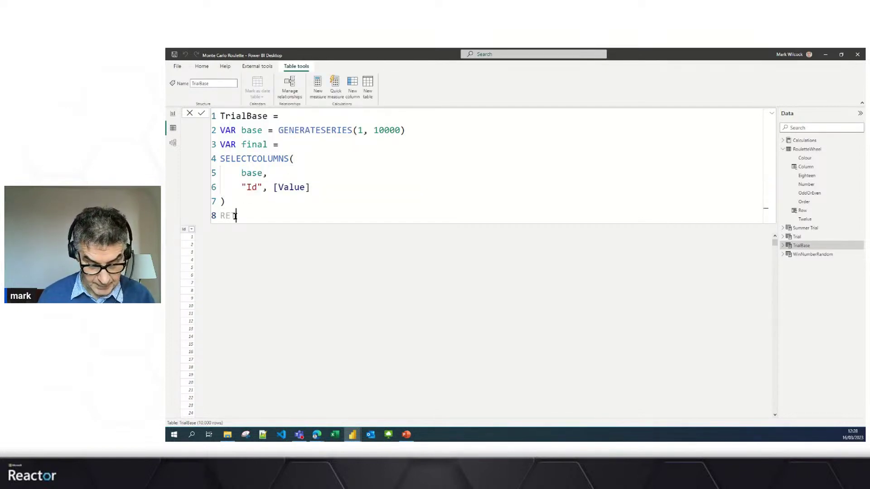
pyautogui.write('URN ')
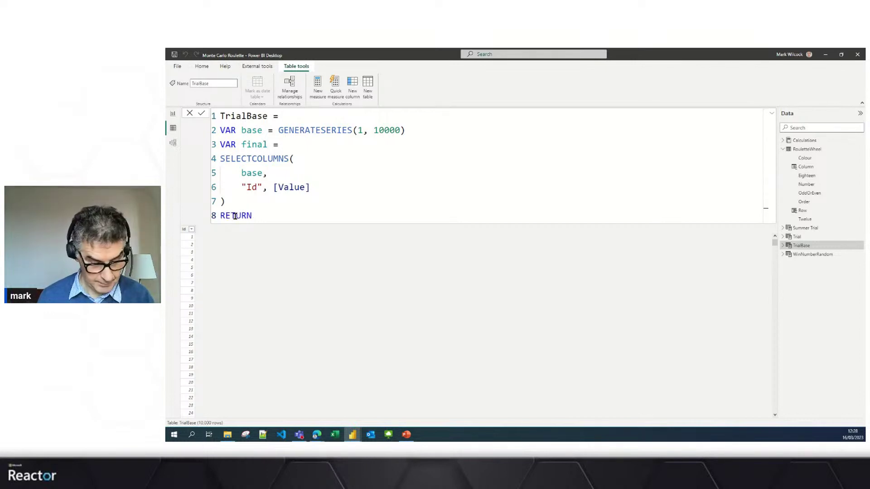
pyautogui.write('final')
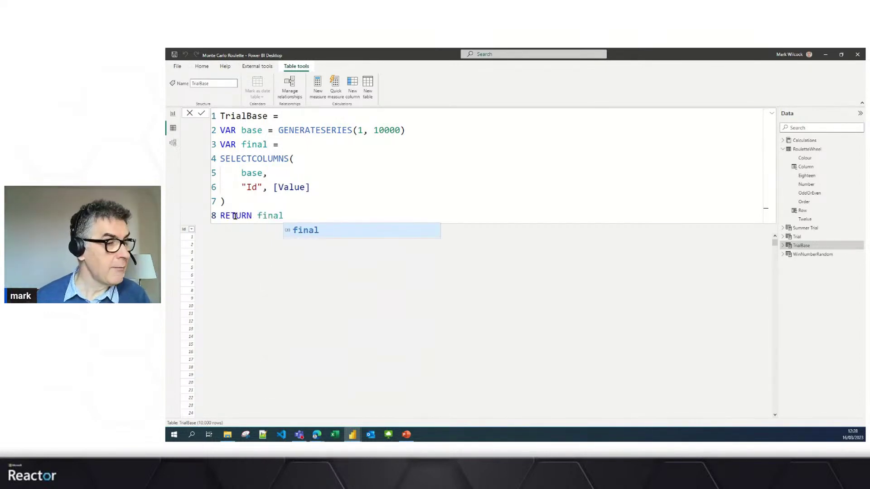
pyautogui.click(201, 114)
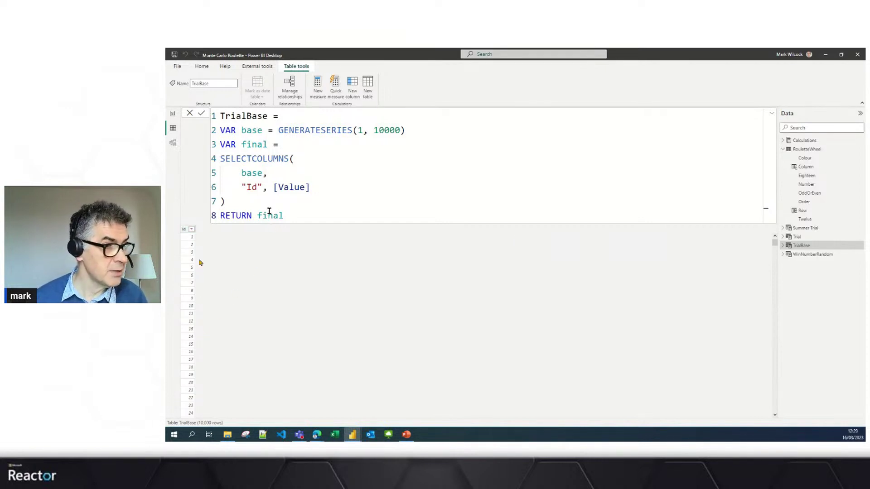
# Step: Make the TrialBase formula return base and commit it to inspect the intermediate table
pyautogui.doubleClick(270, 216)
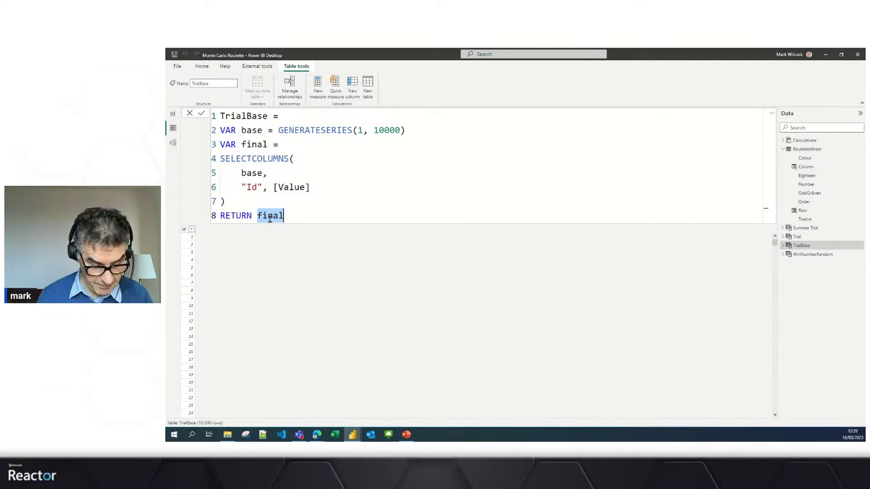
pyautogui.write('base')
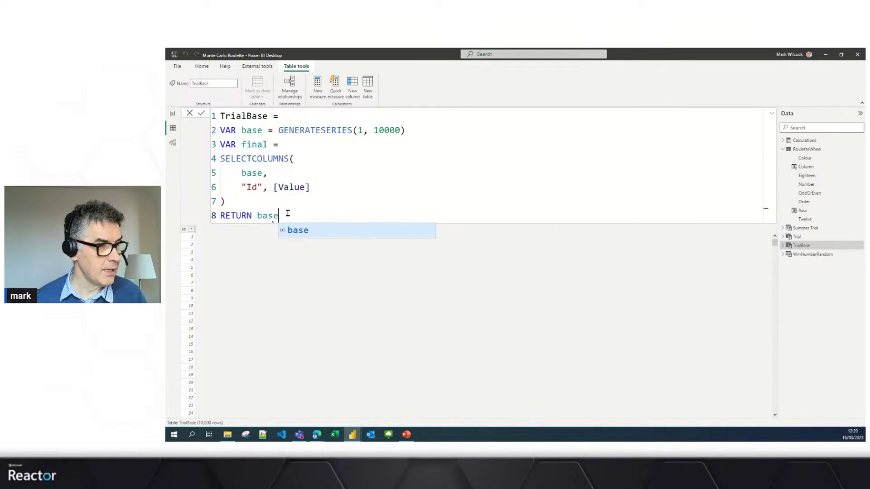
pyautogui.click(201, 114)
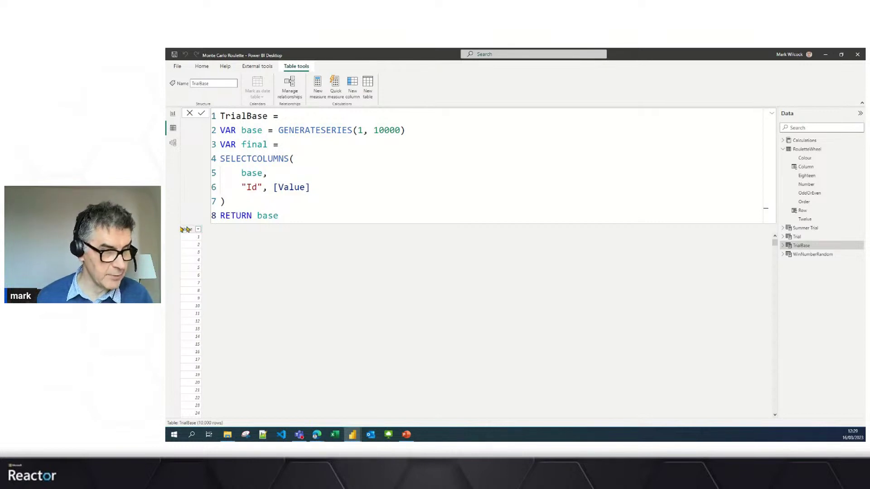
# Step: Set the RETURN expression of the TrialBase formula back to final and commit it
pyautogui.doubleClick(272, 216)
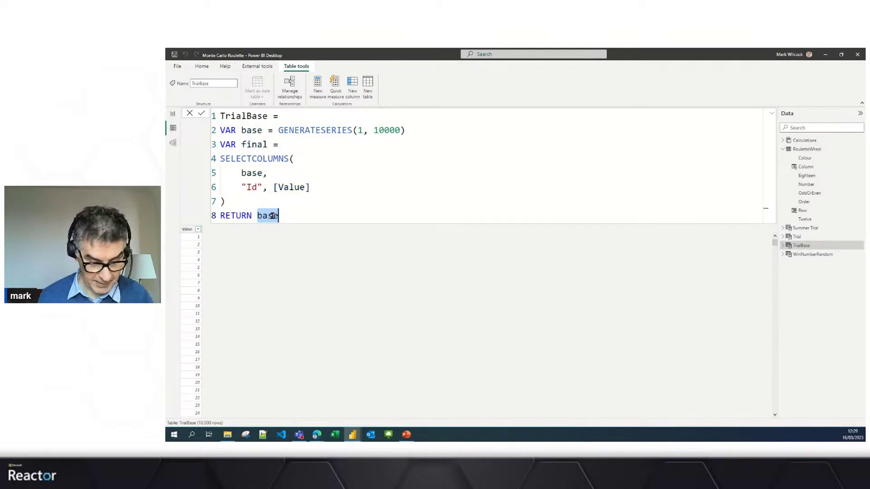
pyautogui.write('fina;')
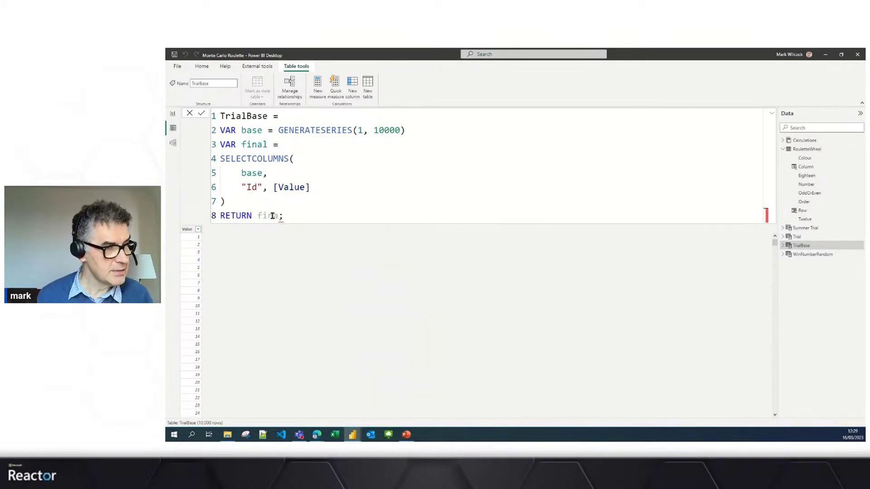
pyautogui.press('BackSpace')
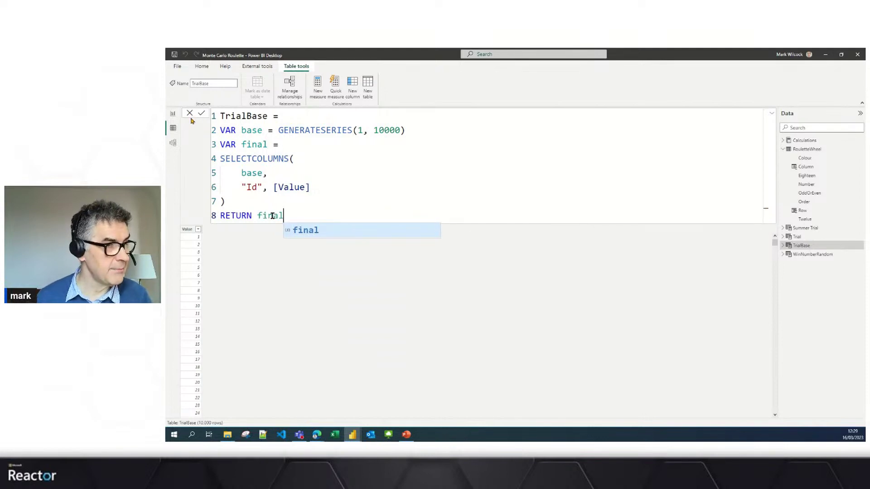
pyautogui.press('Tab')
pyautogui.press('Return')
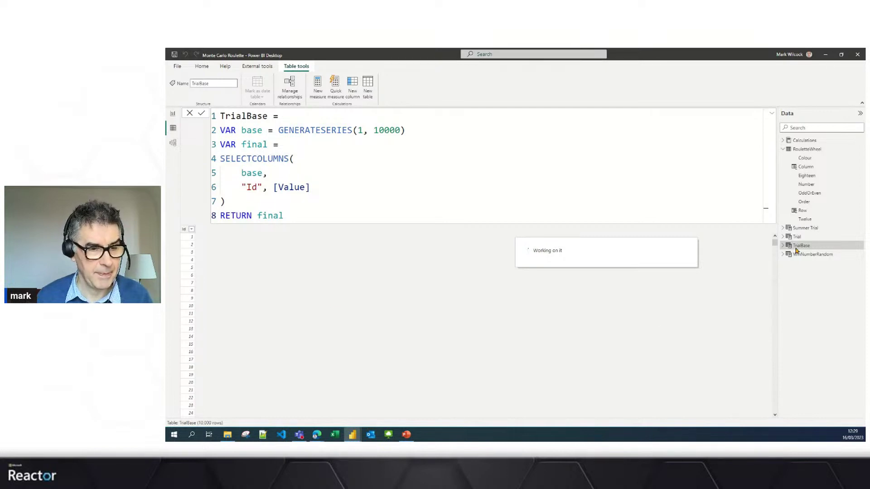
# Step: Show the Trial table's formula and highlight the TrialBase argument of GENERATE
pyautogui.click(798, 237)
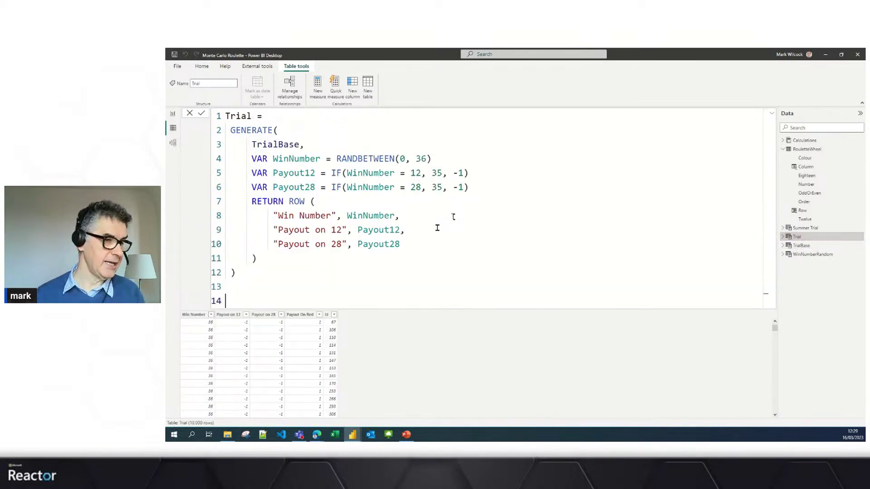
pyautogui.click(253, 117)
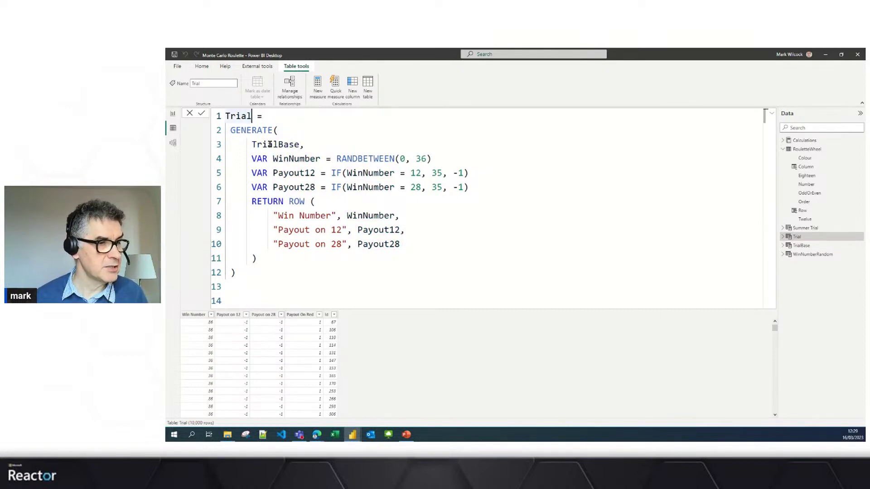
pyautogui.doubleClick(270, 144)
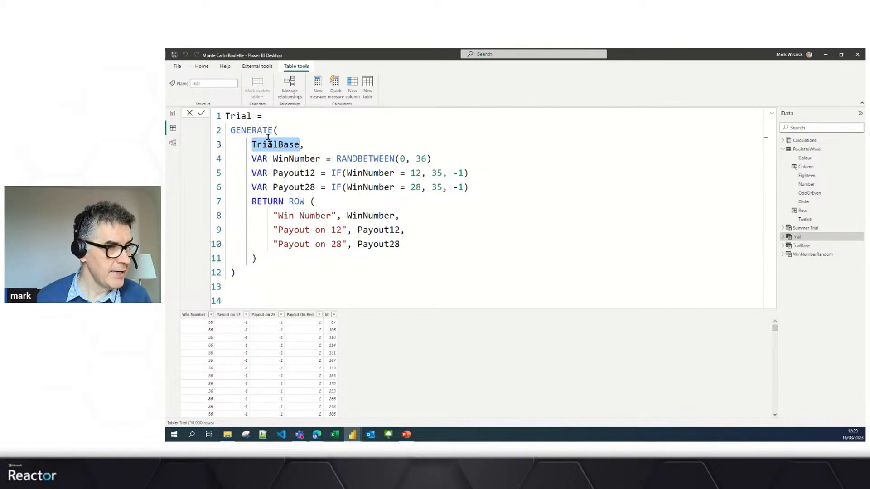
# Step: Bring up the argument description of the GENERATE function in the Trial formula, leaving the formula text as it was
pyautogui.click(279, 131)
pyautogui.press('BackSpace')
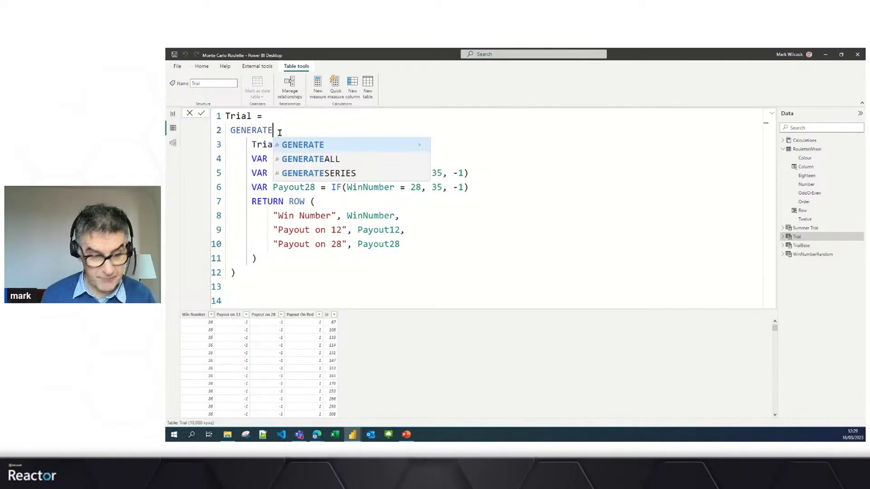
pyautogui.write('(')
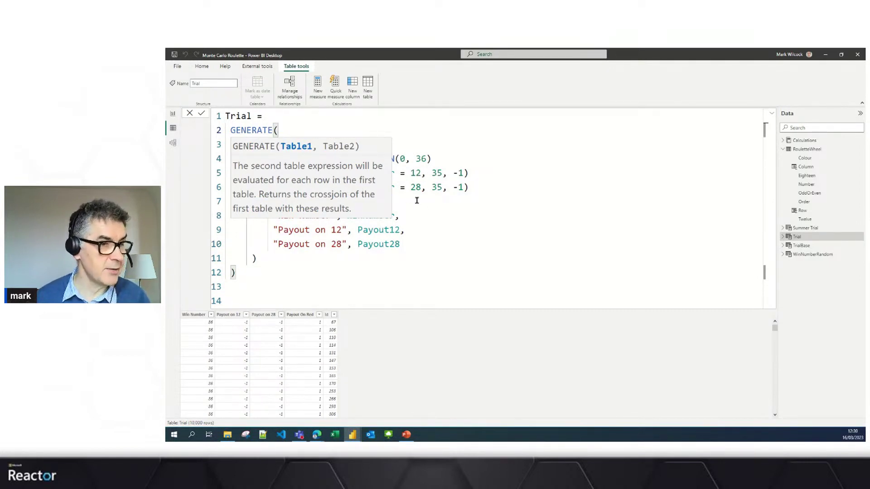
pyautogui.press('Escape')
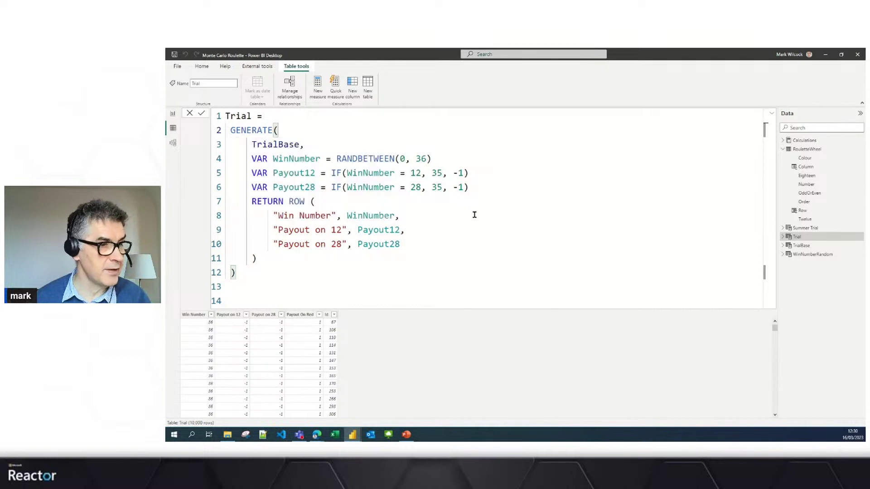
# Step: Highlight GENERATE's second argument, from VAR WinNumber through the closing parenthesis of ROW
pyautogui.moveTo(252, 145); pyautogui.dragTo(262, 260)
pyautogui.click(255, 158)
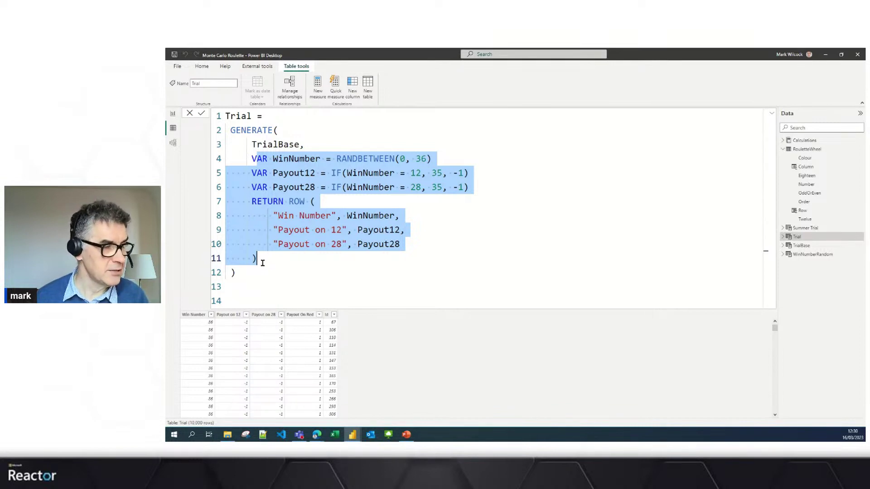
pyautogui.click(267, 160)
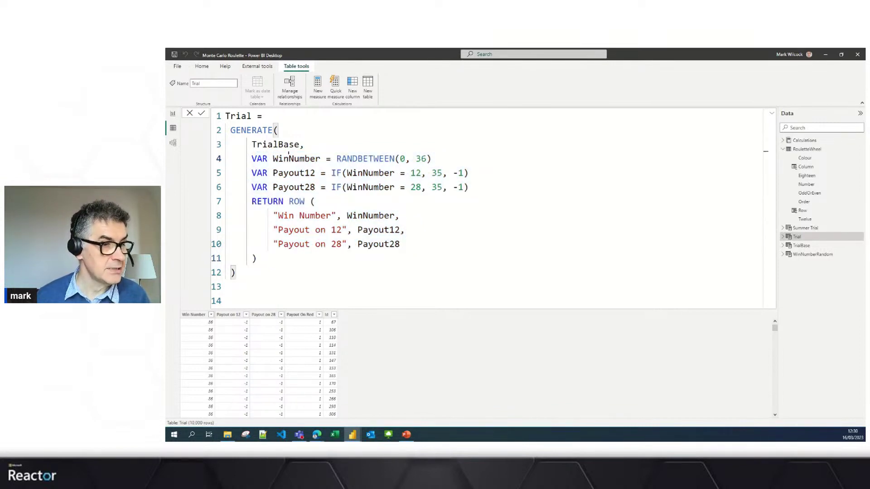
# Step: Highlight the WinNumber variable and its 0, 36 range inside RANDBETWEEN in the Trial formula
pyautogui.doubleClick(284, 159)
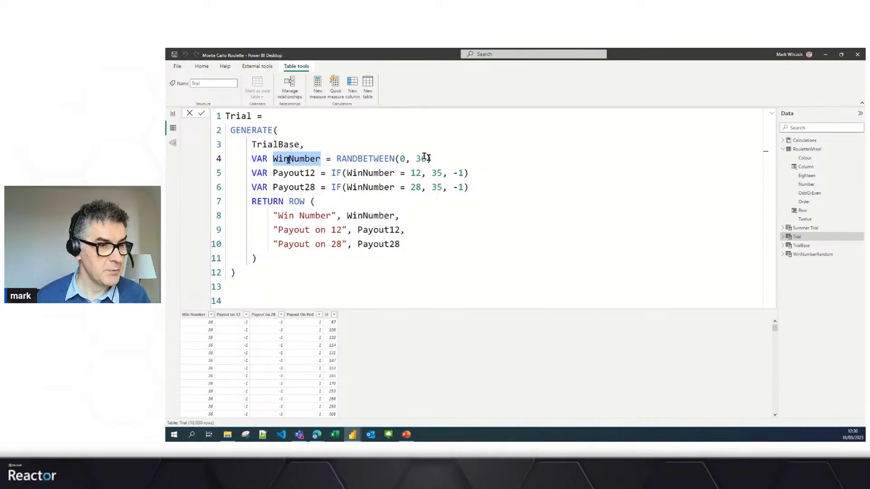
pyautogui.moveTo(427, 158); pyautogui.dragTo(400, 159)
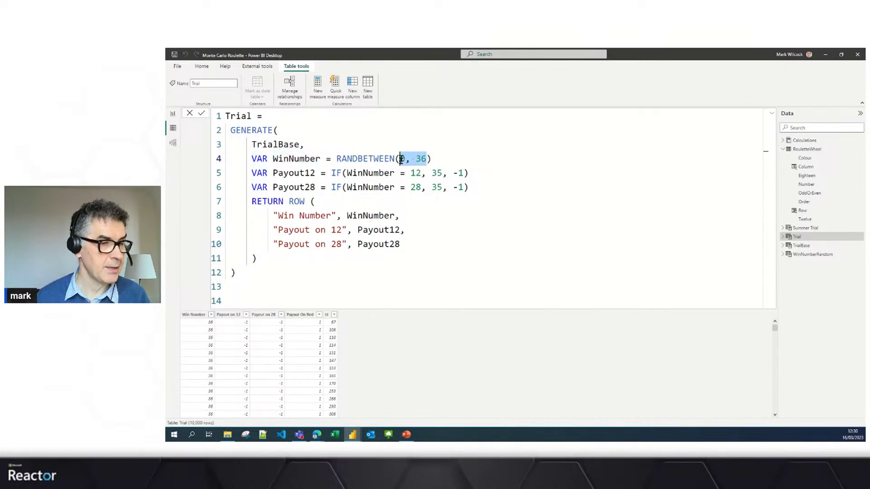
pyautogui.press('Return')
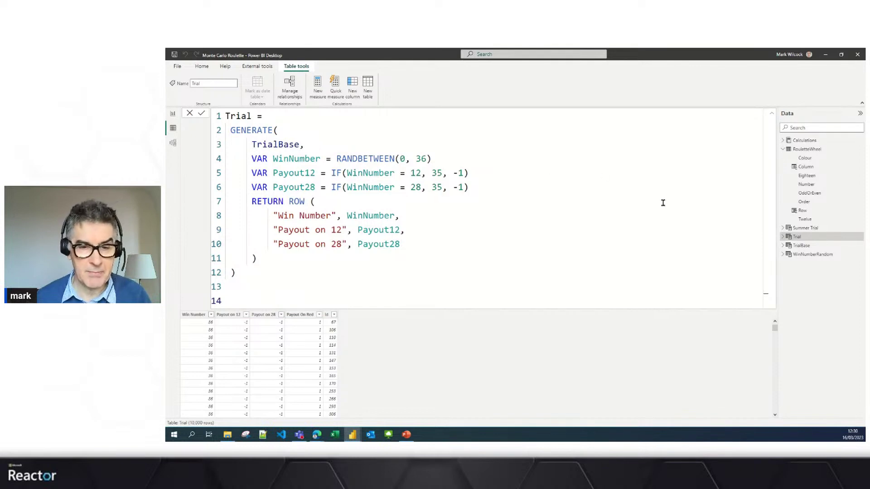
# Step: Highlight the Payout12 variable, the WinNumber variable it tests, the number 12 and the payout value 35
pyautogui.doubleClick(299, 175)
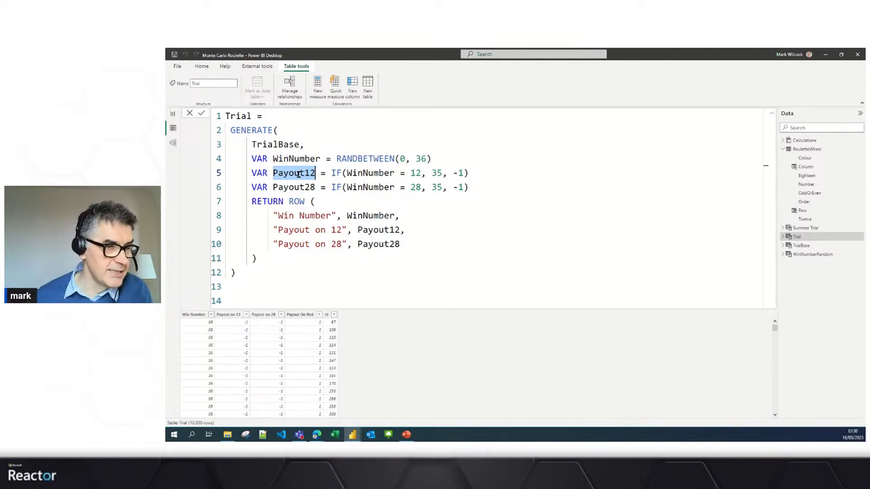
pyautogui.doubleClick(415, 173)
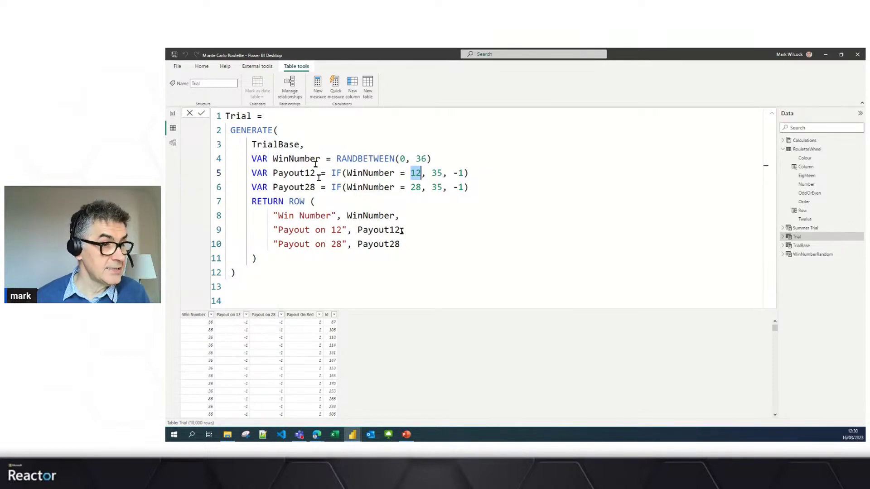
pyautogui.doubleClick(297, 159)
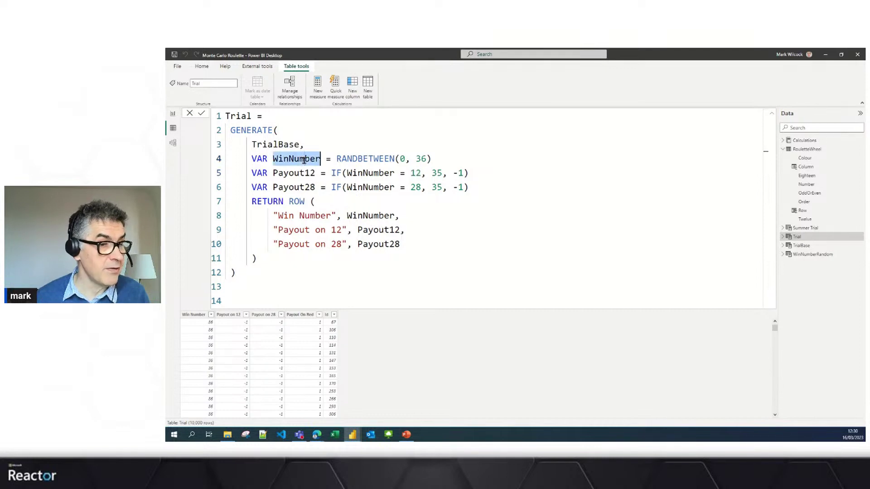
pyautogui.doubleClick(417, 173)
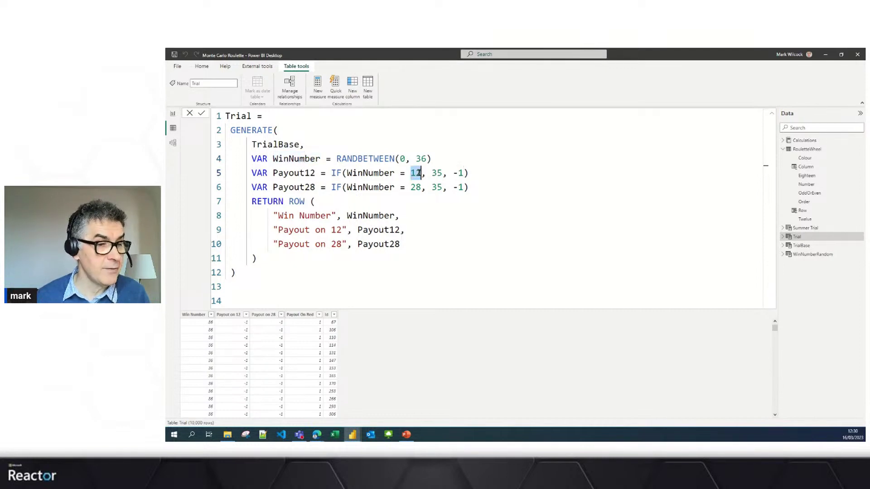
pyautogui.doubleClick(438, 173)
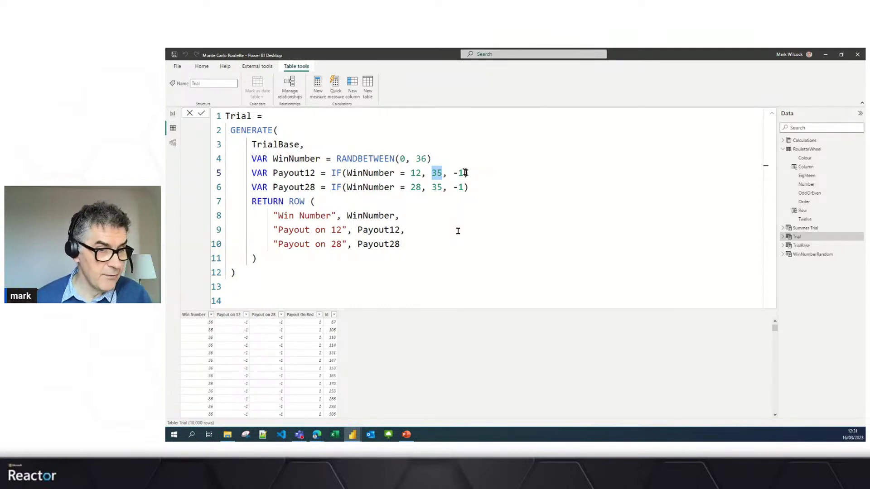
# Step: Highlight the losing payout -1 in the Payout12 variable and the Payout28 variable name in the Trial formula
pyautogui.moveTo(463, 173); pyautogui.dragTo(455, 175)
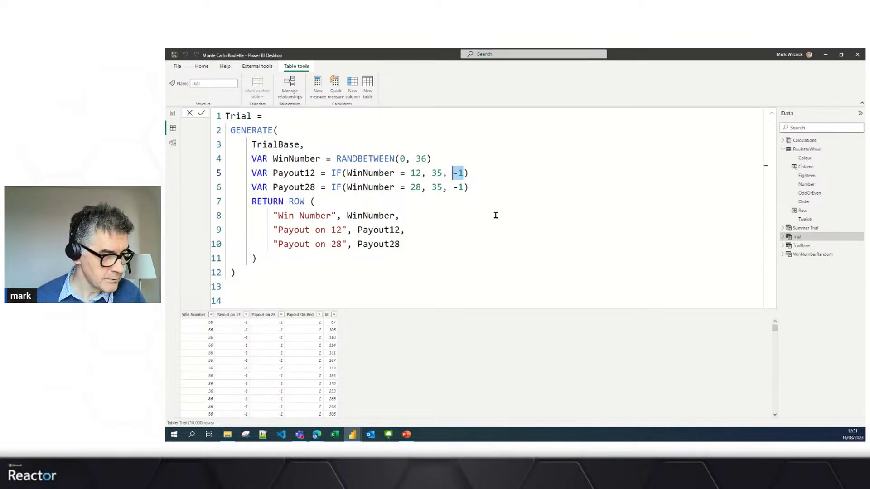
pyautogui.doubleClick(300, 188)
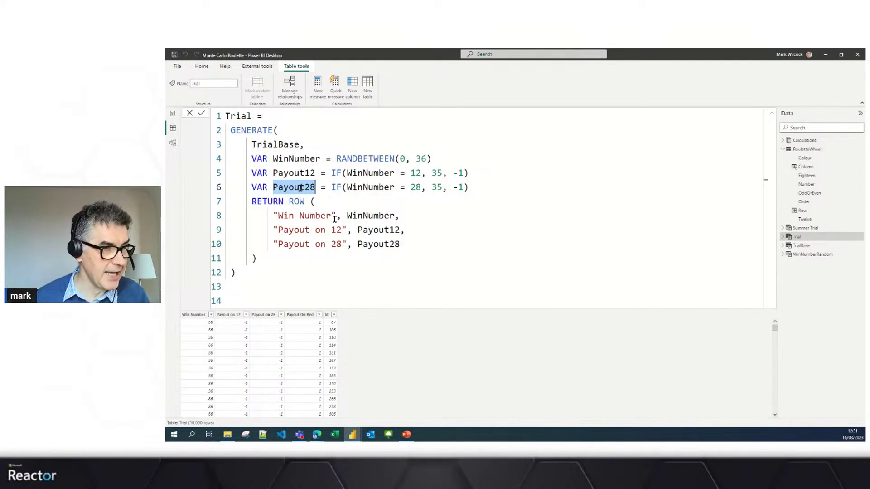
# Step: Point out the ROW call, its "Win Number" column name and its Payout12 and Payout28 values, leaving the Trial formula without changes
pyautogui.click(333, 201)
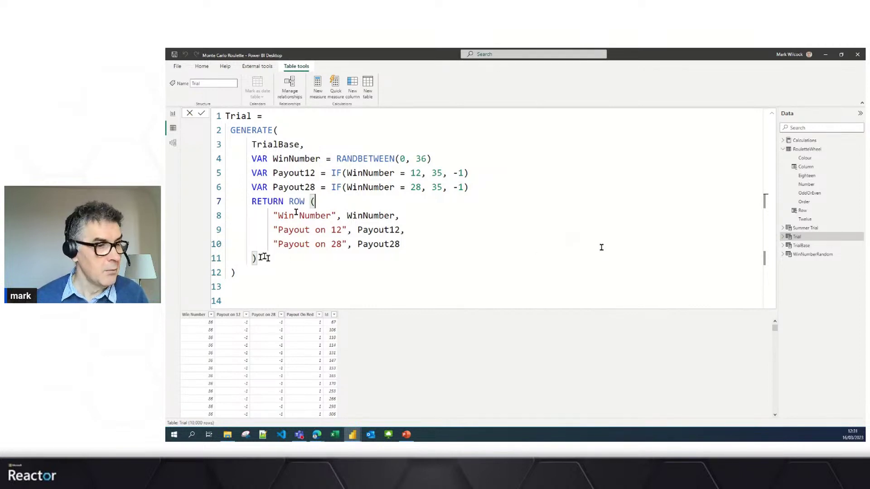
pyautogui.moveTo(274, 215); pyautogui.dragTo(336, 215)
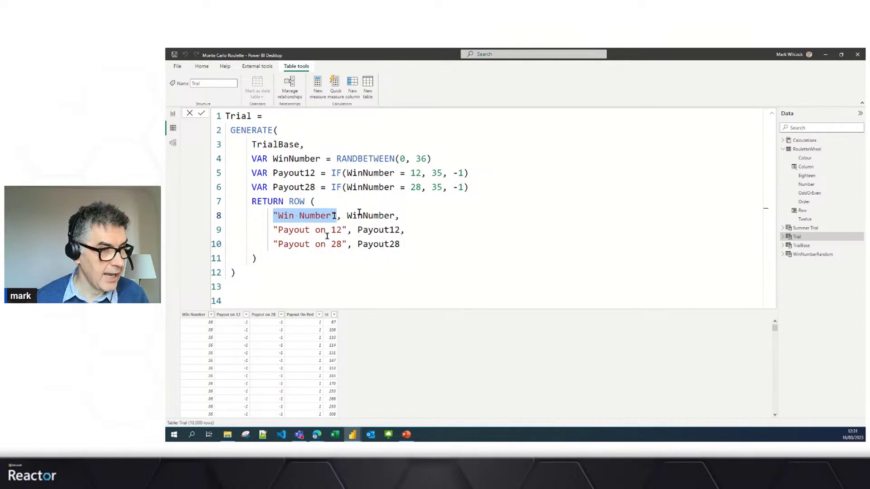
pyautogui.doubleClick(368, 230)
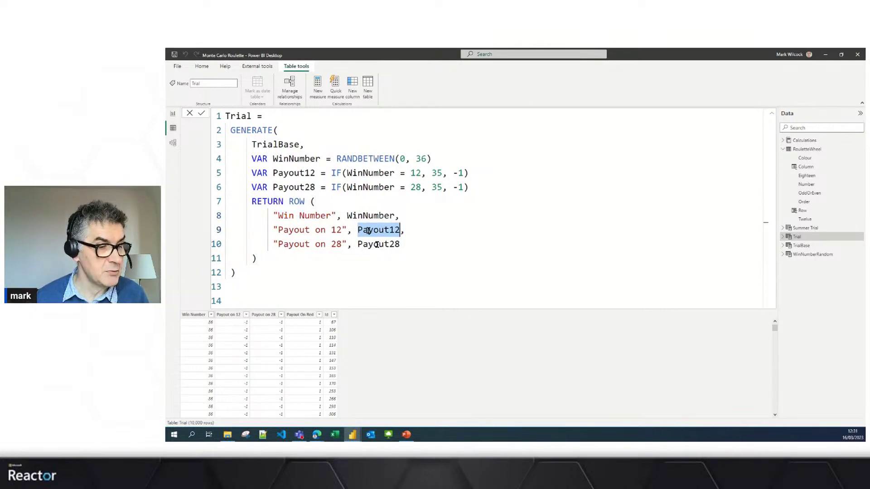
pyautogui.doubleClick(376, 244)
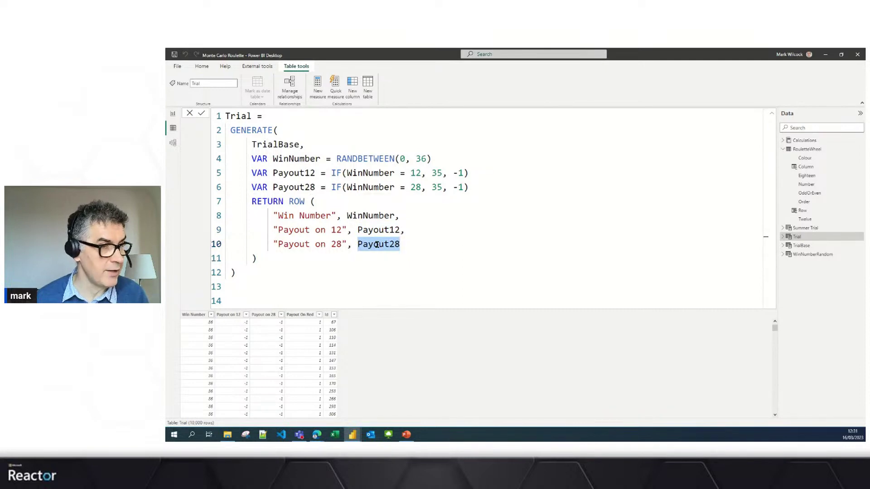
pyautogui.click(191, 115)
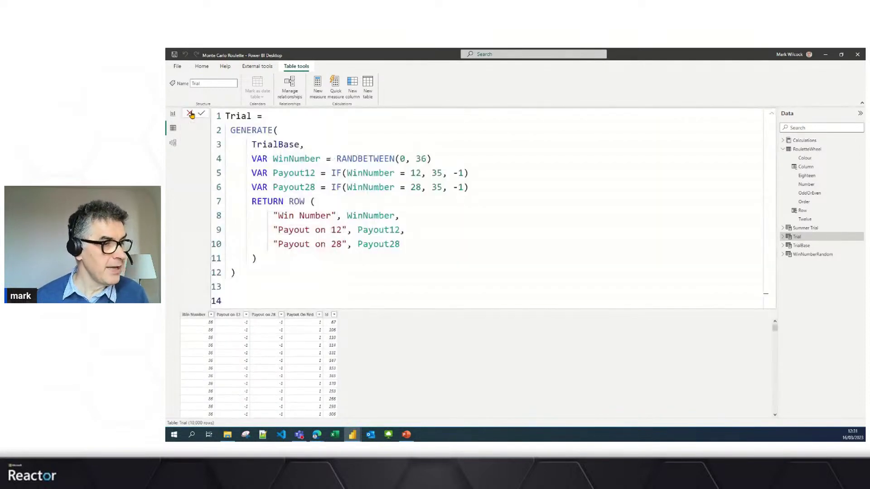
# Step: Collapse the Trial formula and filter the Win Number column to show only the value 0
pyautogui.click(772, 116)
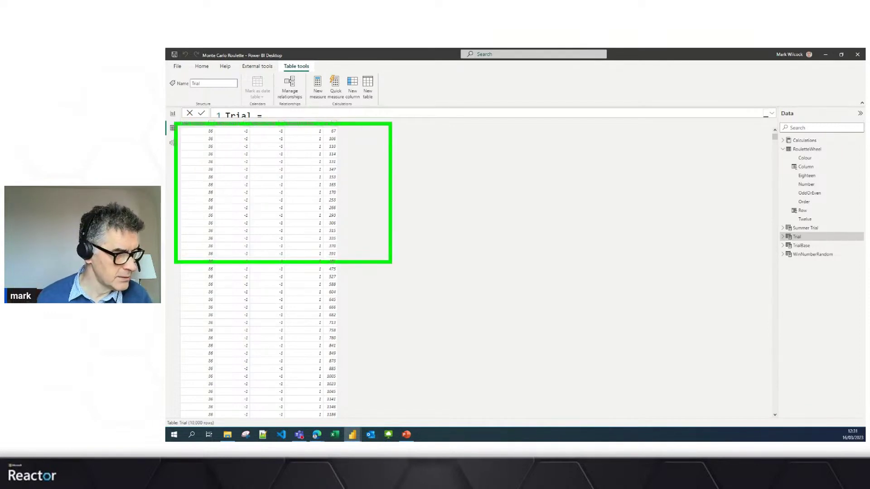
pyautogui.click(208, 125)
pyautogui.click(211, 124)
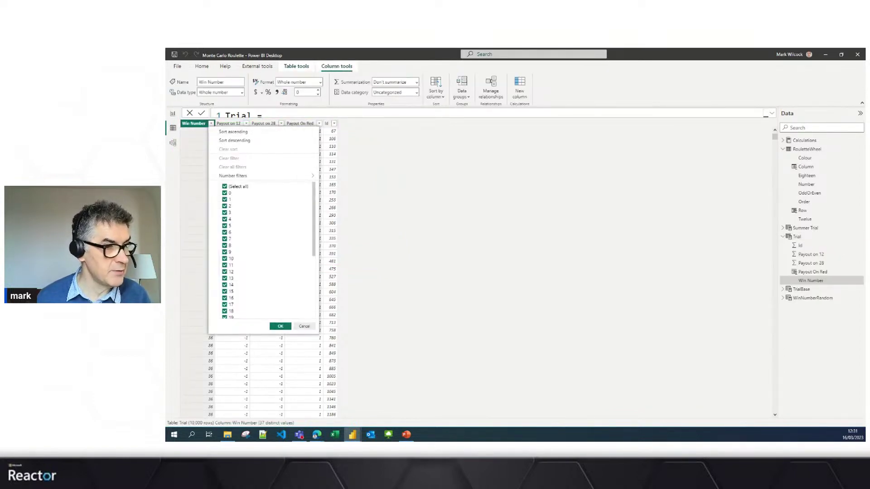
pyautogui.moveTo(314, 204)
pyautogui.mouseDown()
pyautogui.moveTo(311, 279)
pyautogui.moveTo(315, 192)
pyautogui.mouseUp()
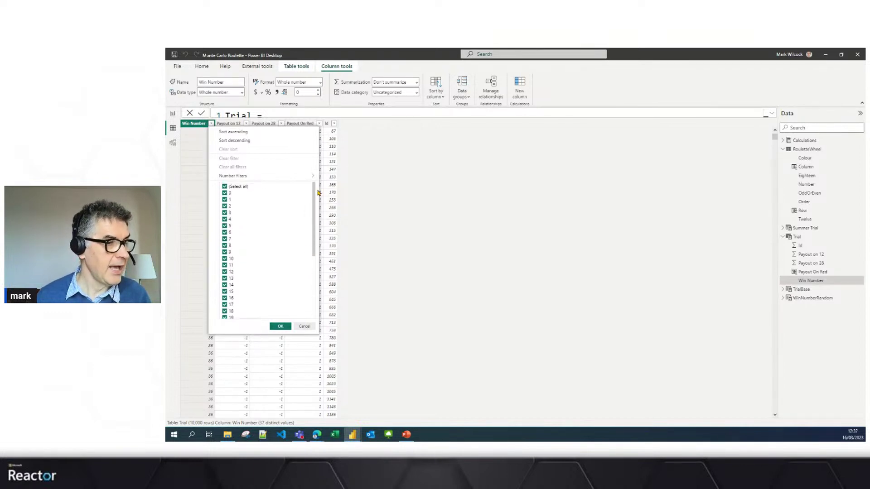
pyautogui.click(224, 186)
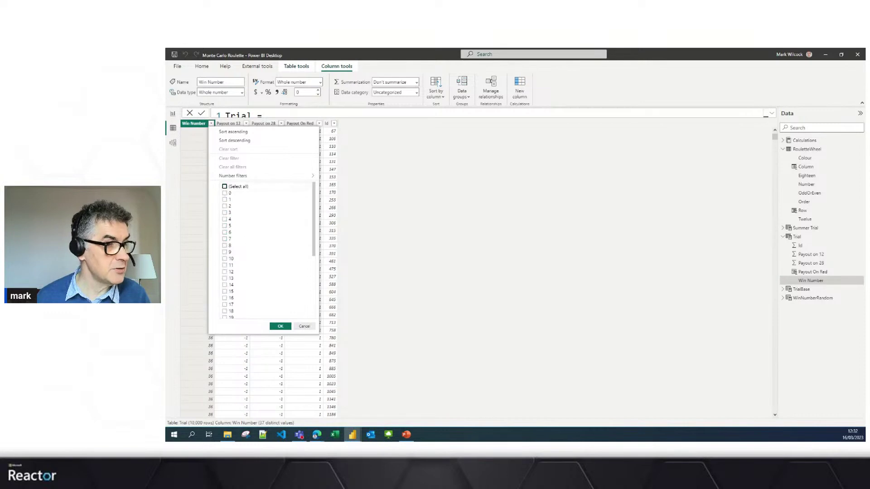
pyautogui.click(225, 193)
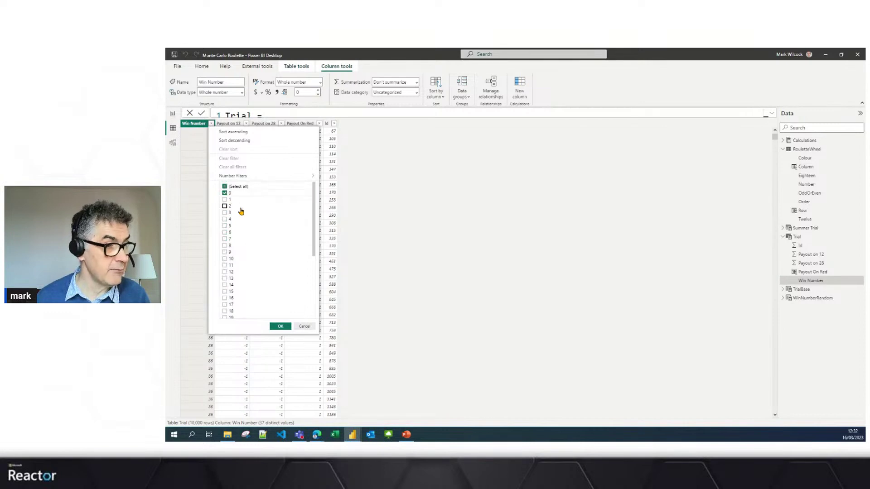
pyautogui.click(280, 326)
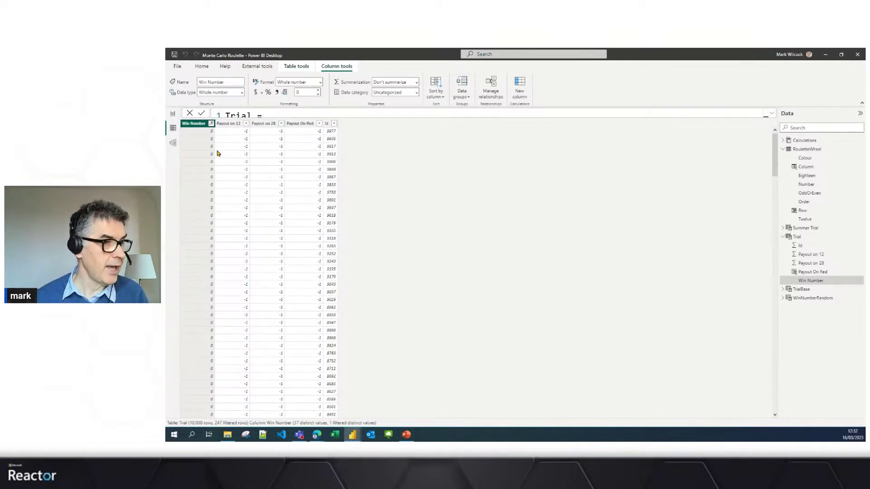
# Step: Filter the Win Number column to show only the value 1, and clear that column's filter
pyautogui.click(211, 125)
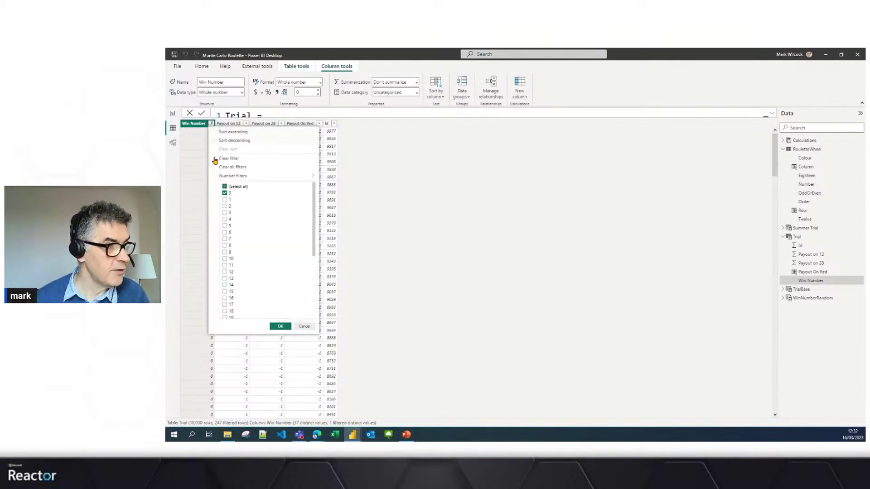
pyautogui.click(225, 200)
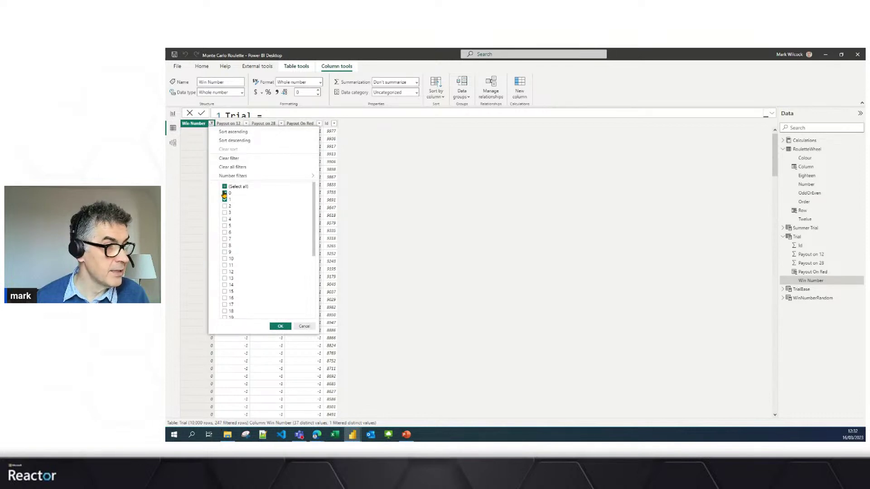
pyautogui.click(225, 193)
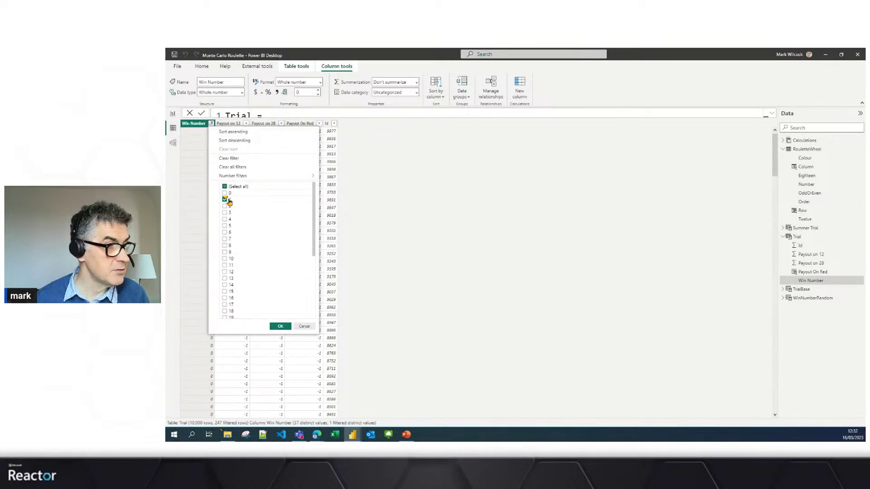
pyautogui.click(281, 326)
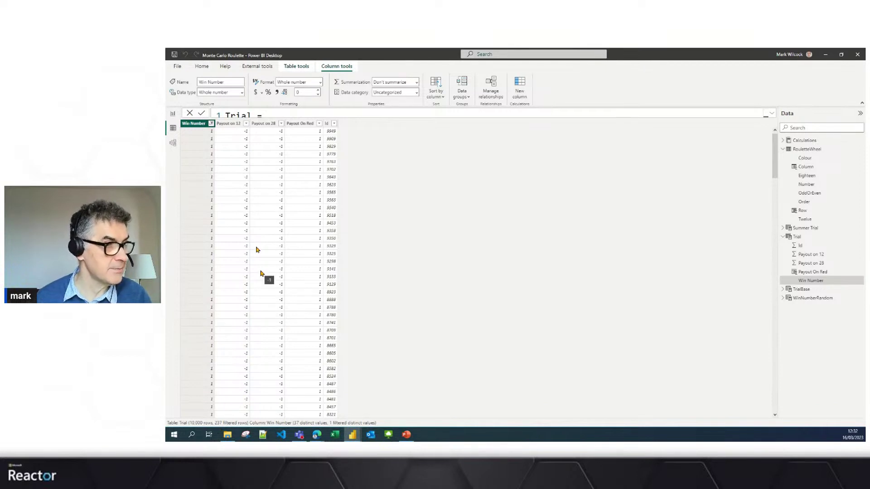
pyautogui.click(211, 128)
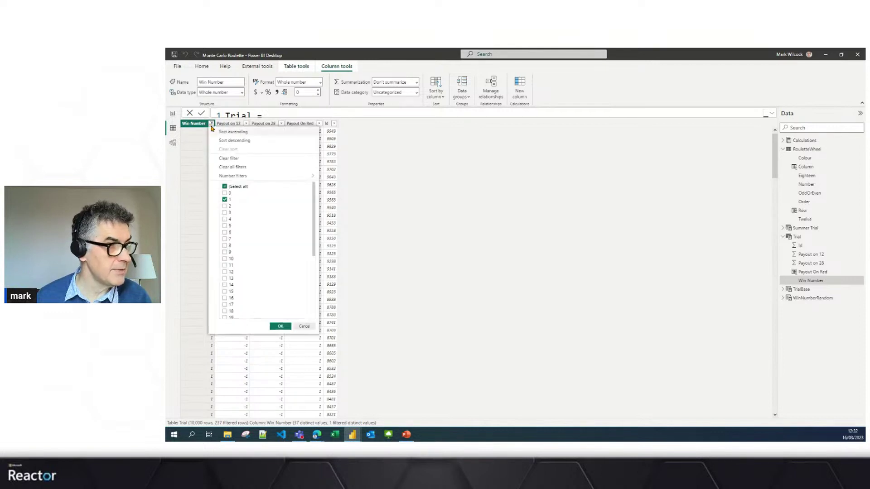
pyautogui.click(231, 159)
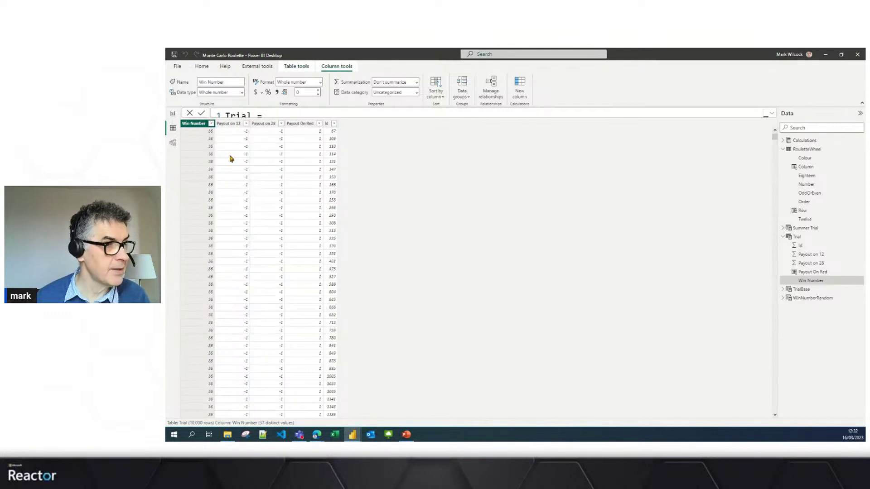
# Step: Inspect the distinct values available for filtering in the Payout on 12 and Payout on 28 columns without applying a filter
pyautogui.click(244, 124)
pyautogui.click(247, 125)
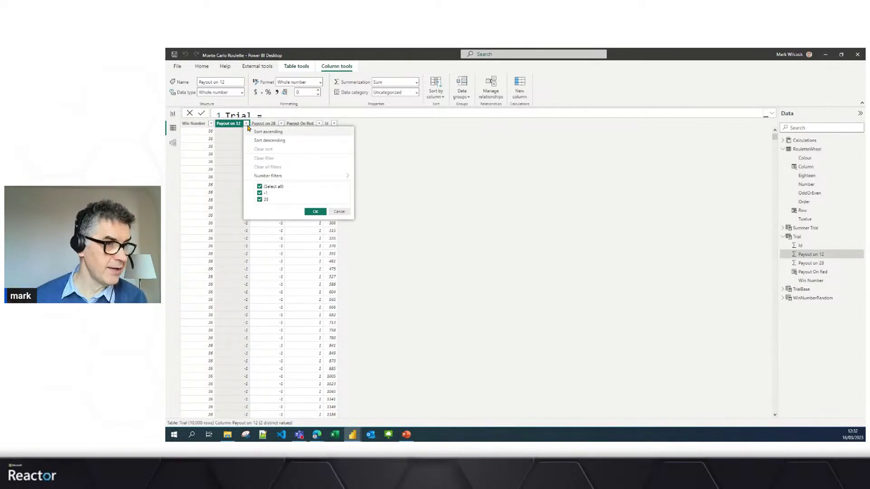
pyautogui.click(281, 124)
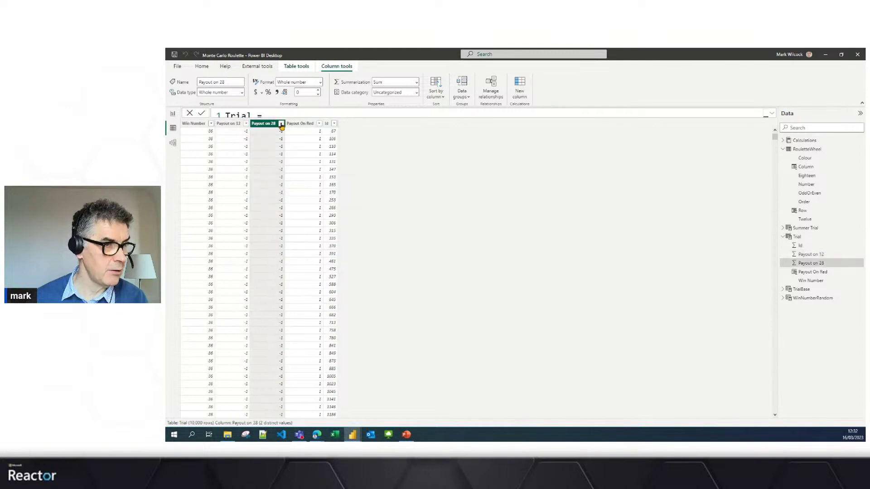
pyautogui.click(282, 124)
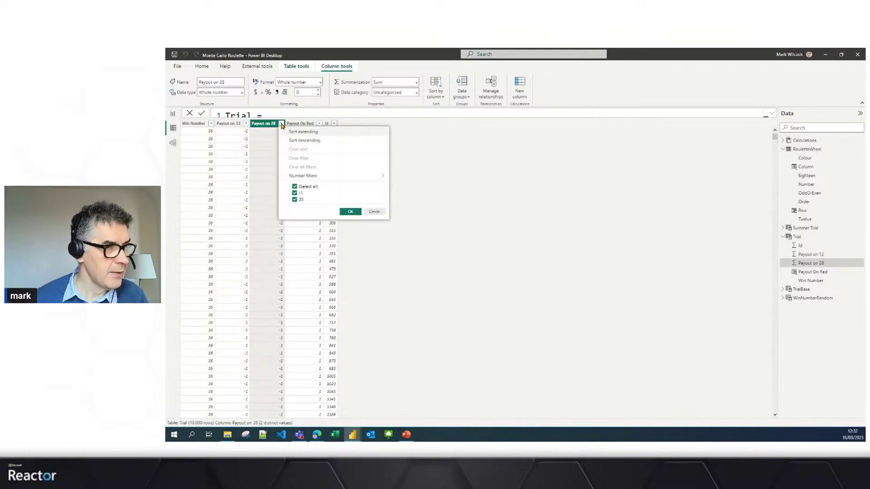
pyautogui.click(460, 159)
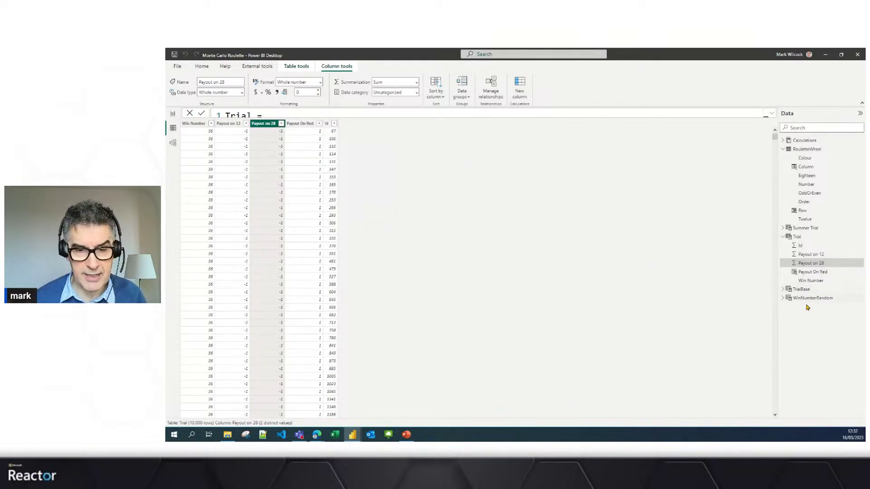
# Step: Show the full Trial table formula, and bring up the formula of the Payout On Red column
pyautogui.click(803, 237)
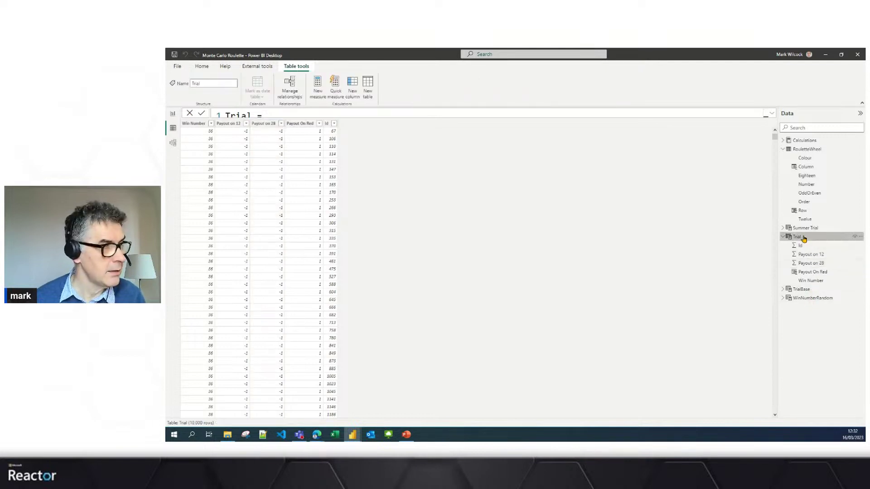
pyautogui.click(772, 114)
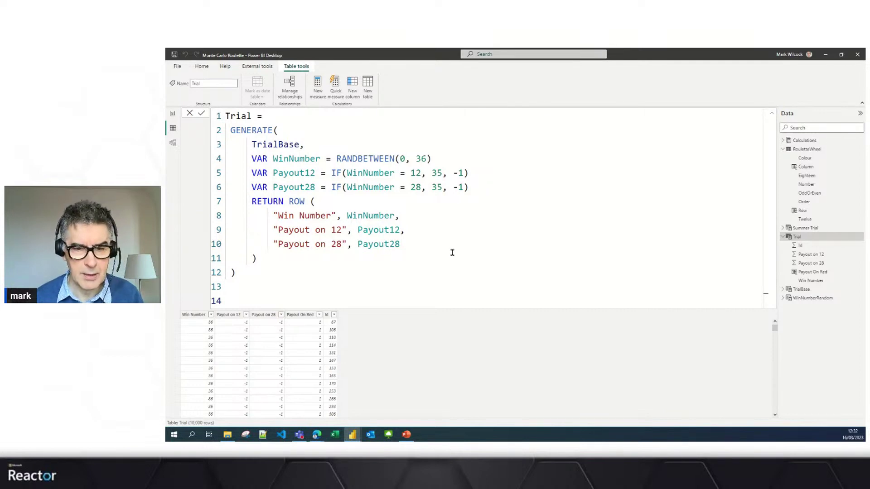
pyautogui.click(801, 273)
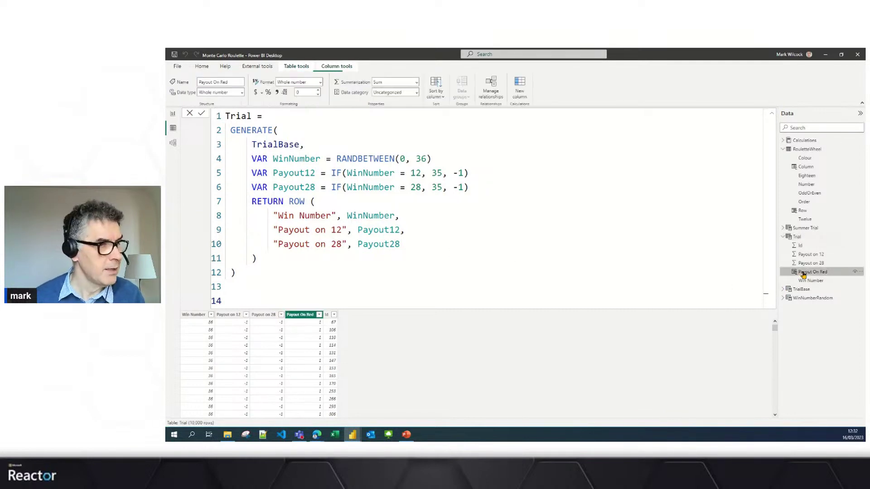
pyautogui.click(189, 114)
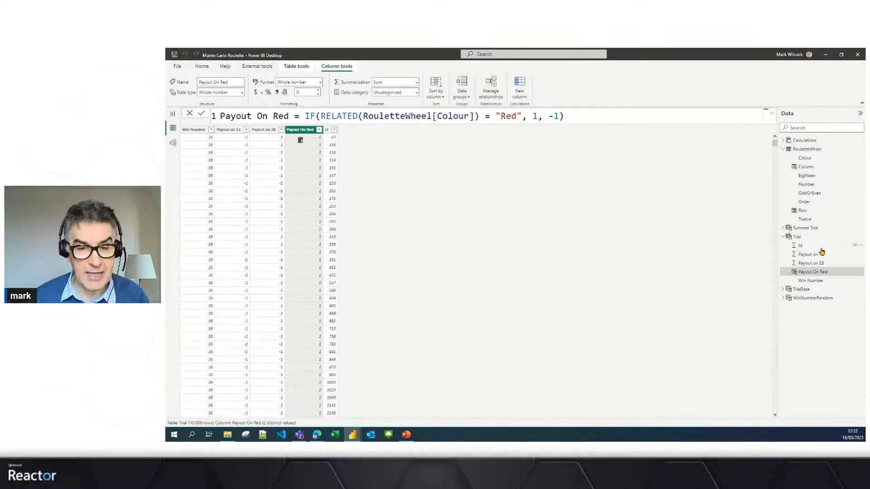
# Step: Highlight the WinNumber variable in the Trial formula, leave it without changes, and bring the Payout On Red column's formula back up
pyautogui.click(800, 237)
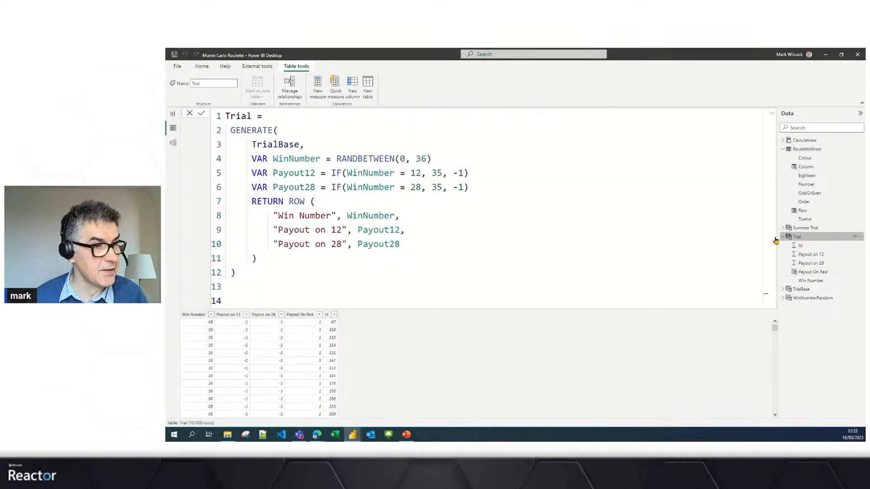
pyautogui.doubleClick(297, 159)
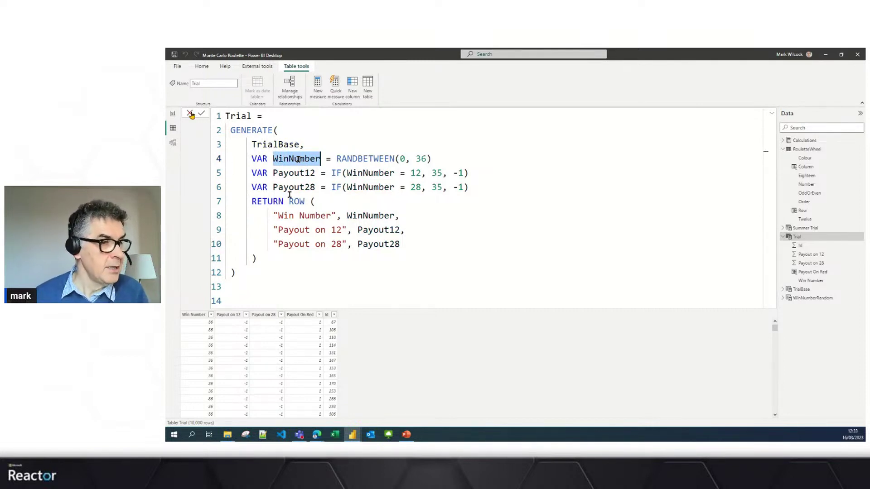
pyautogui.click(439, 159)
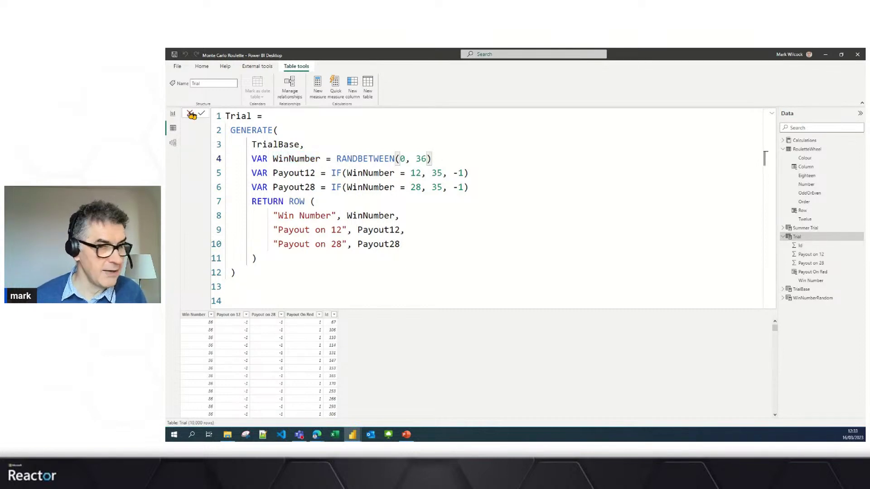
pyautogui.click(191, 115)
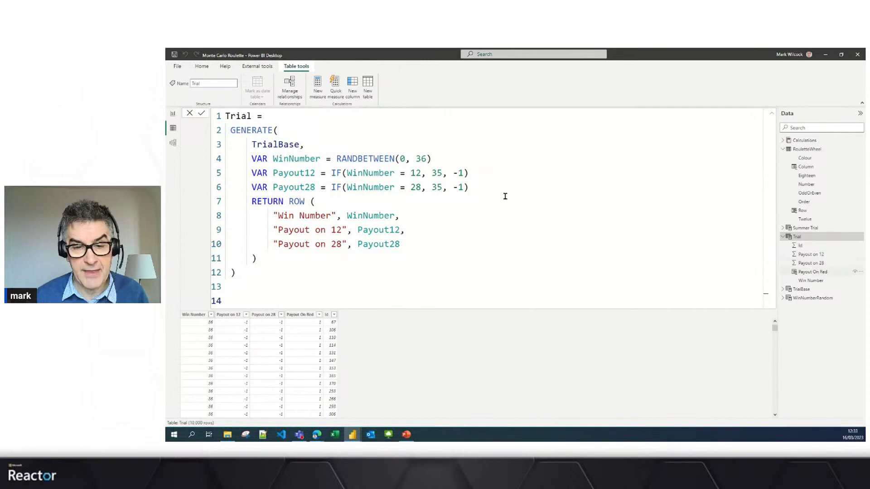
pyautogui.click(812, 272)
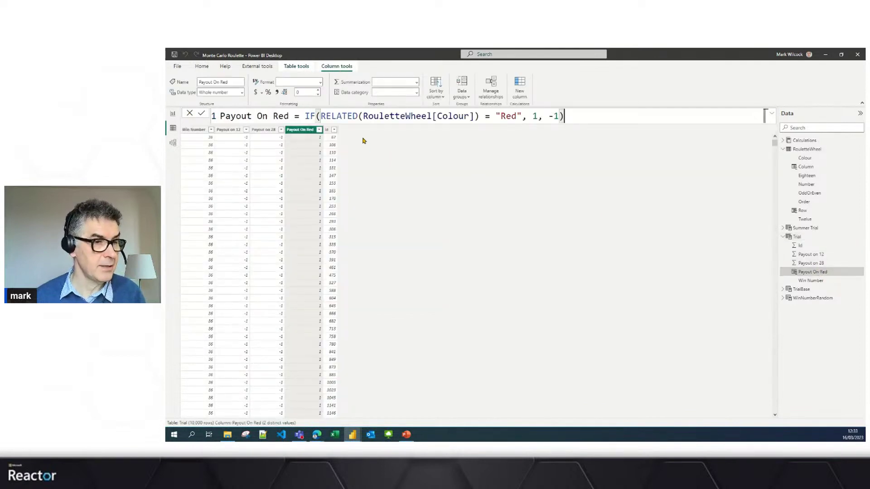
# Step: In the model diagram, move the Trial table farther from RouletteWheel and stretch its card to about twice its height
pyautogui.click(174, 143)
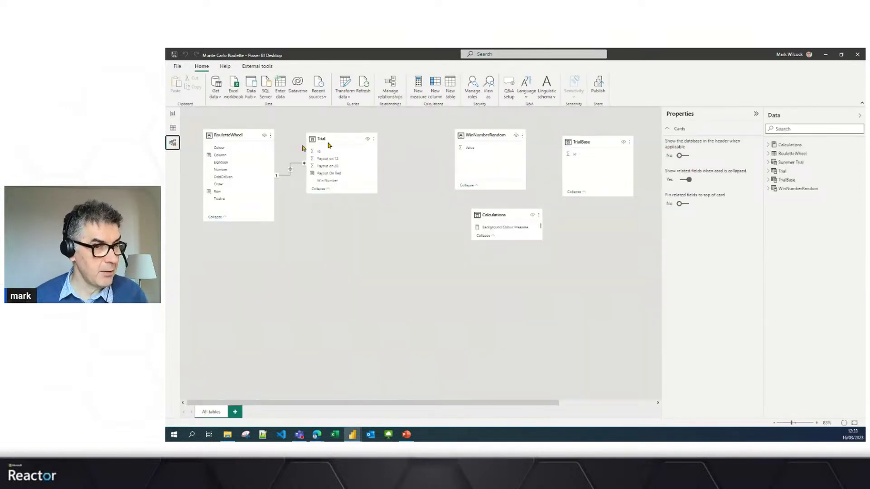
pyautogui.moveTo(337, 141); pyautogui.dragTo(394, 141)
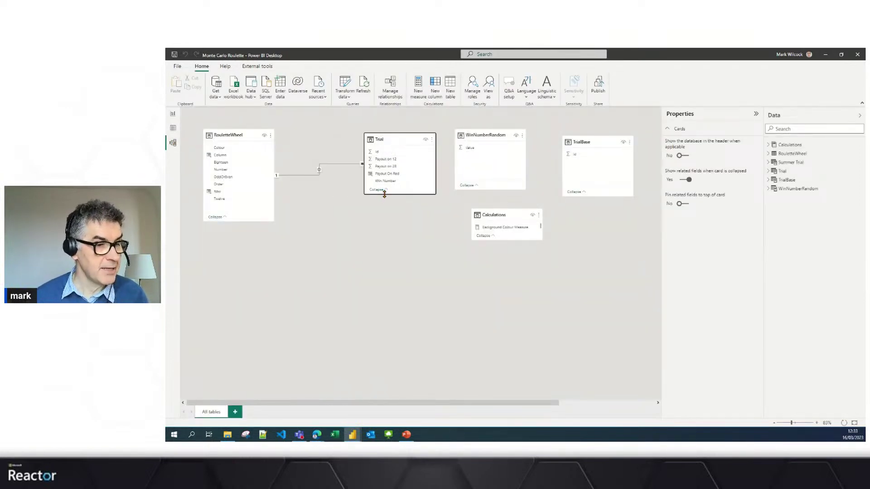
pyautogui.moveTo(384, 214); pyautogui.dragTo(381, 272)
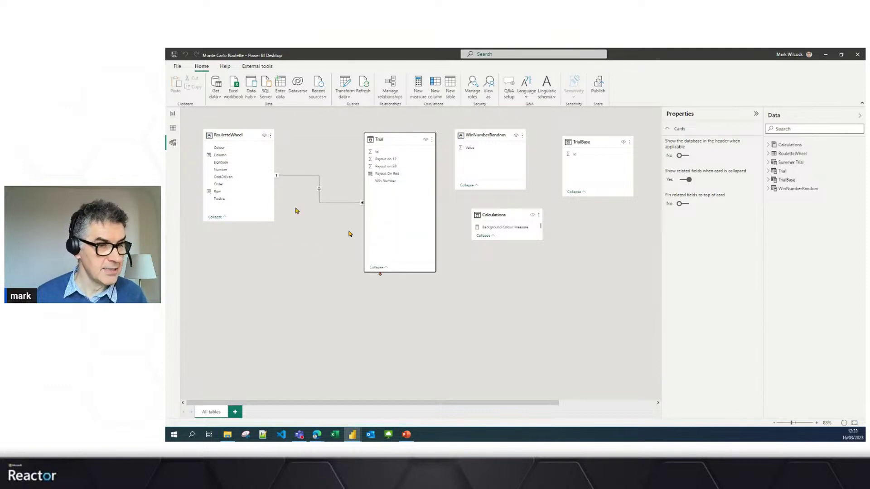
# Step: Move the Trial table card closer to the RouletteWheel table in the model diagram
pyautogui.scroll(4, 501, 317)
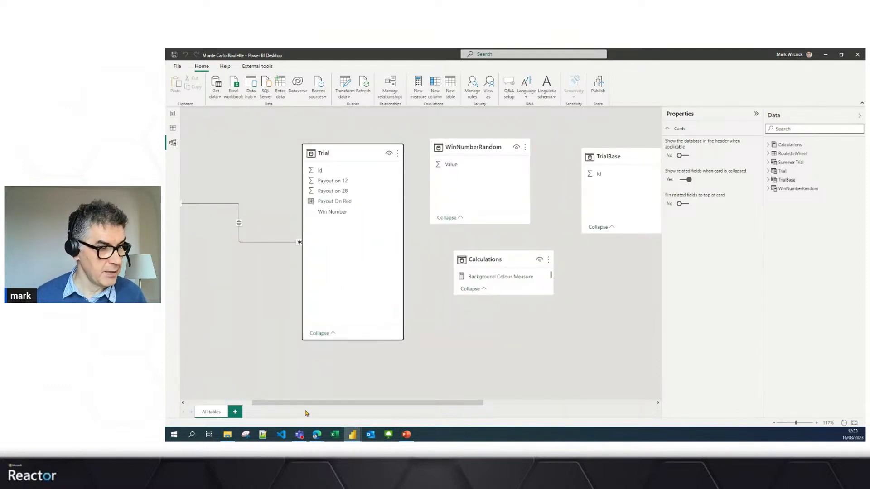
pyautogui.moveTo(300, 405); pyautogui.dragTo(235, 404)
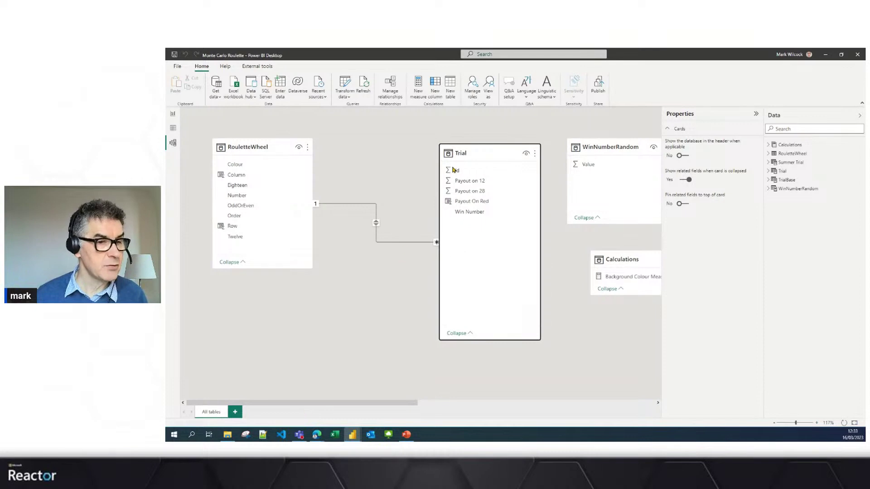
pyautogui.moveTo(460, 154); pyautogui.dragTo(414, 154)
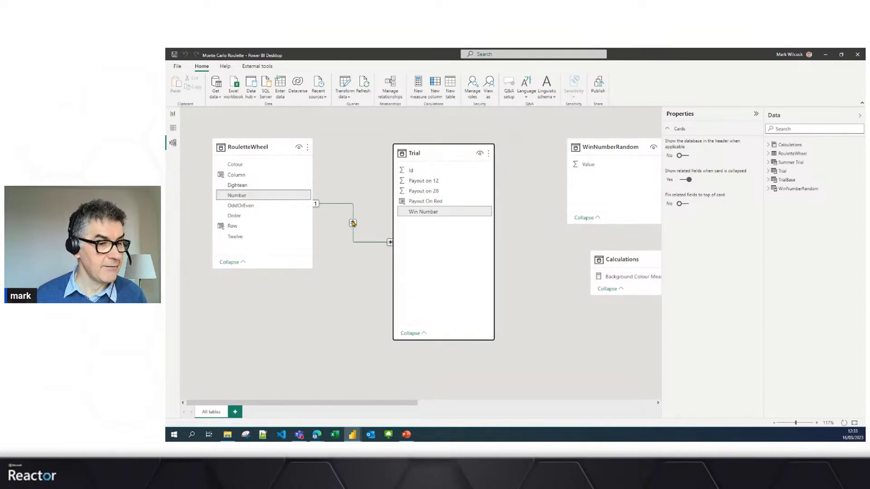
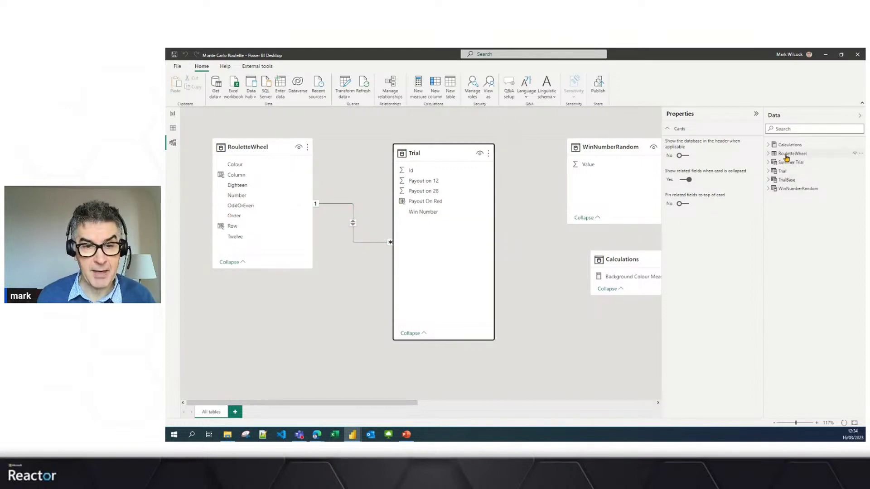
# Step: Bring up the Trial table's formula, and highlight the column name and the result value 1 in the Payout On Red formula
pyautogui.click(789, 171)
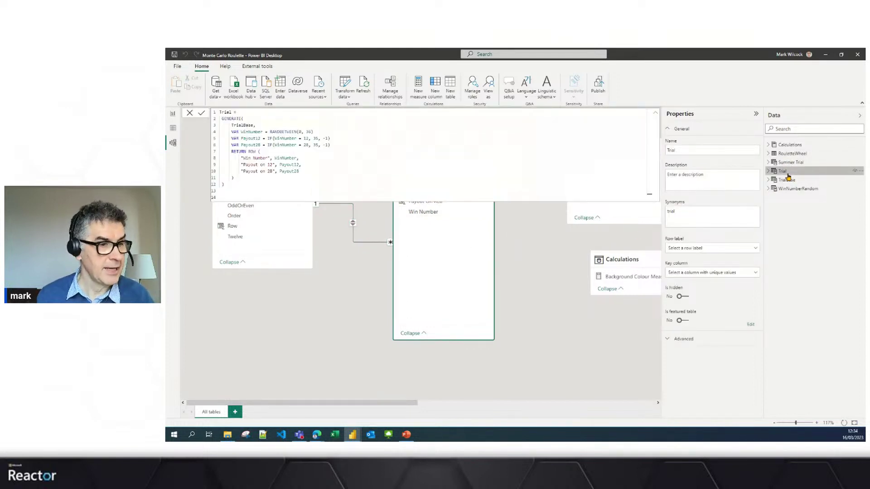
pyautogui.click(173, 128)
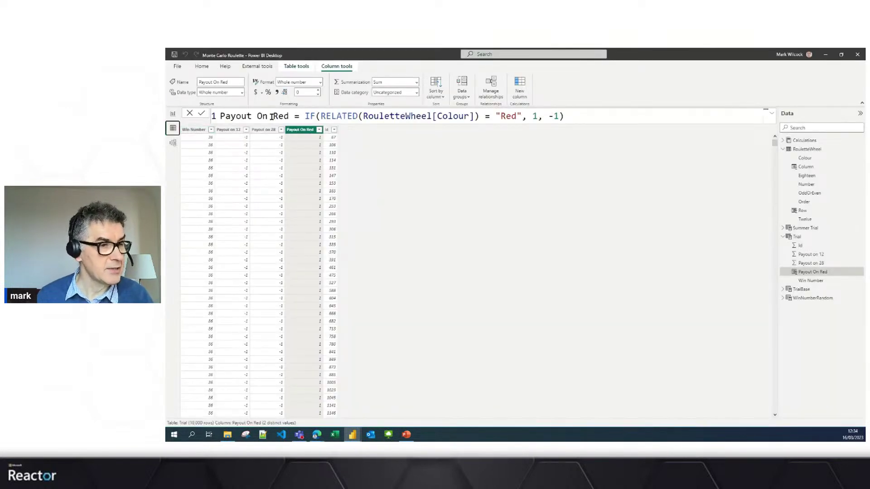
pyautogui.moveTo(289, 117); pyautogui.dragTo(219, 119)
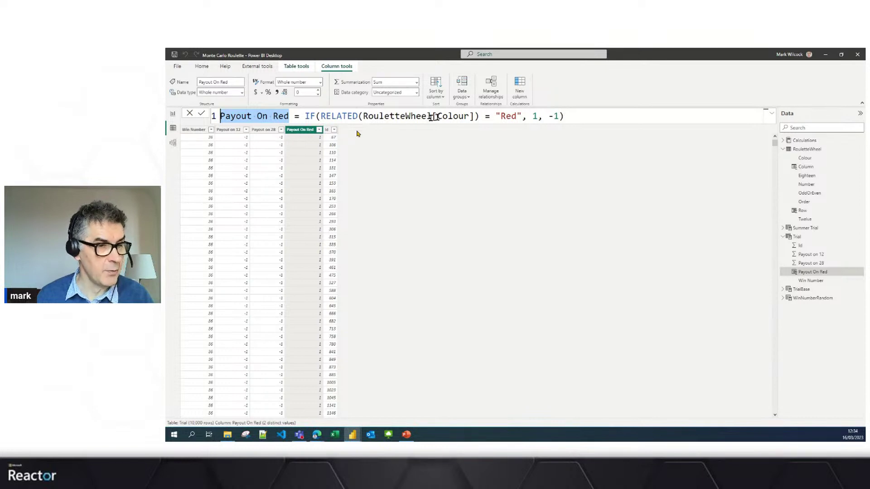
pyautogui.click(530, 117)
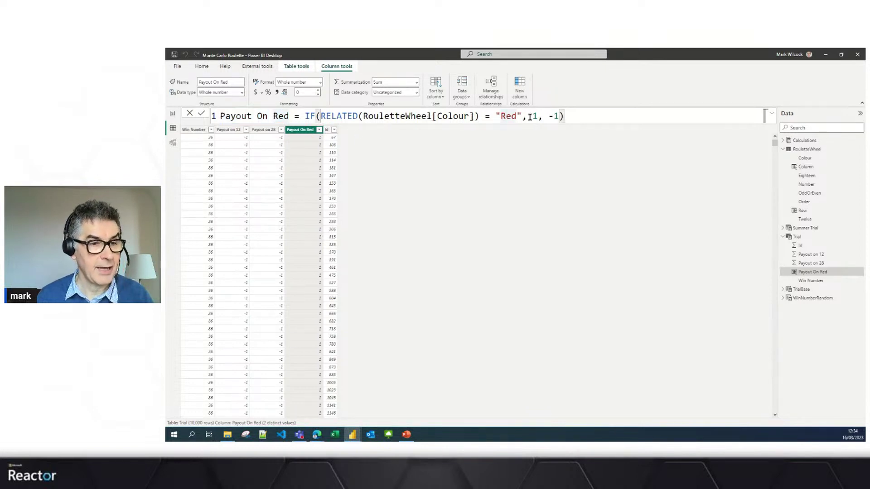
pyautogui.doubleClick(534, 117)
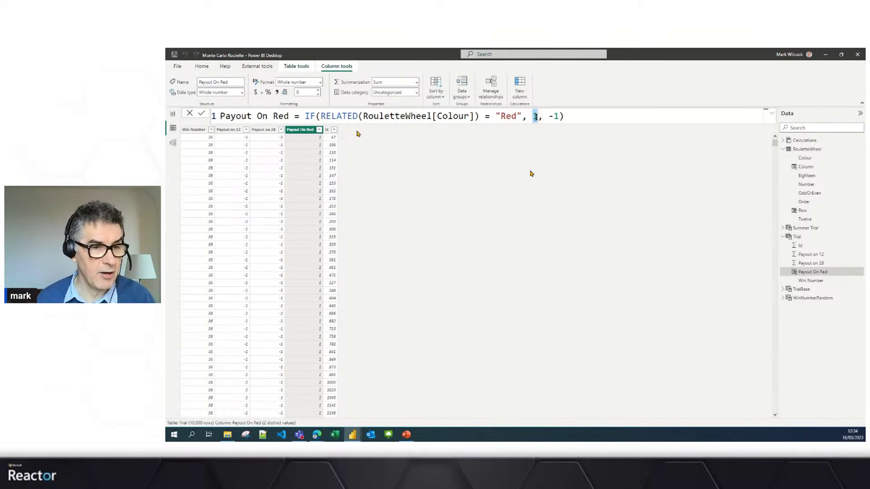
pyautogui.click(557, 188)
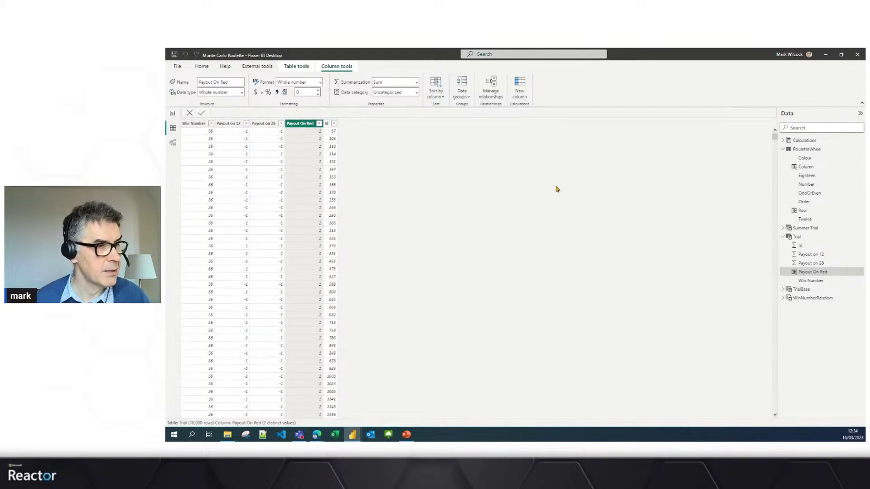
# Step: Review the Trial table's GENERATE formula from the report view, and go to the Monte Carlo Trial page
pyautogui.click(173, 115)
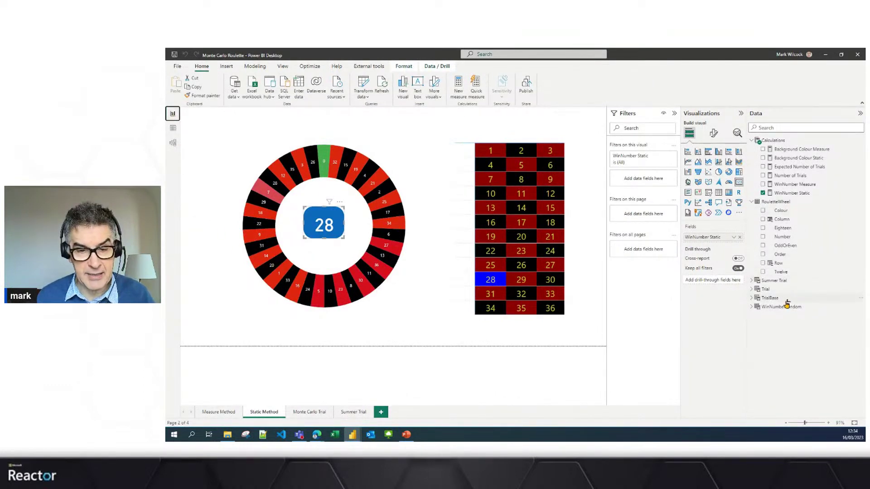
pyautogui.click(769, 290)
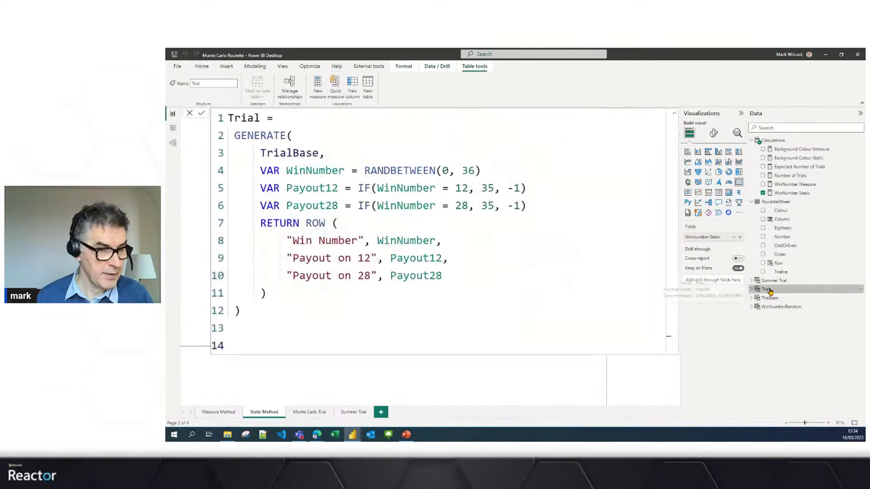
pyautogui.click(310, 413)
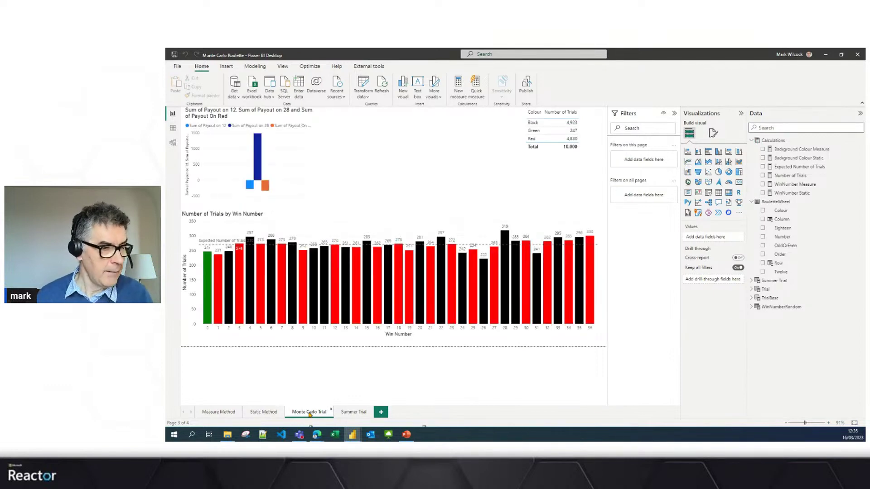
# Step: Show the formula of the Number of Trials measure used in the Win Number column chart, and inspect the chart's bars
pyautogui.click(338, 338)
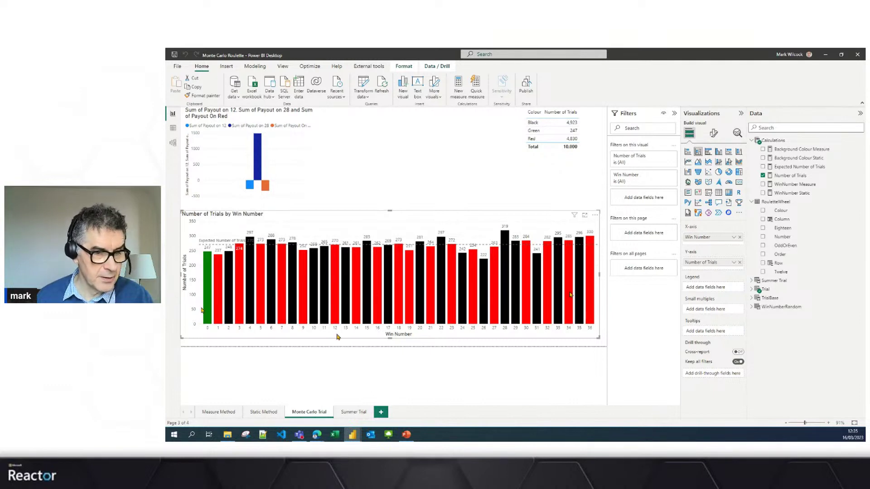
pyautogui.click(807, 176)
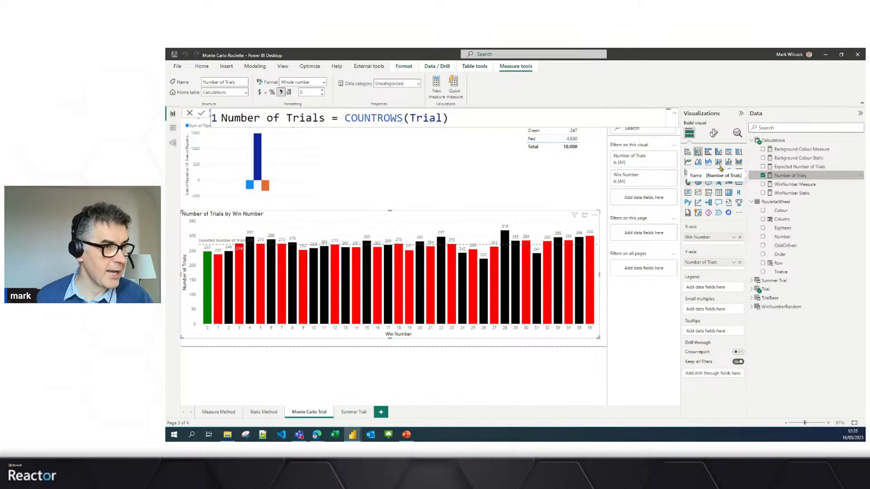
pyautogui.click(189, 129)
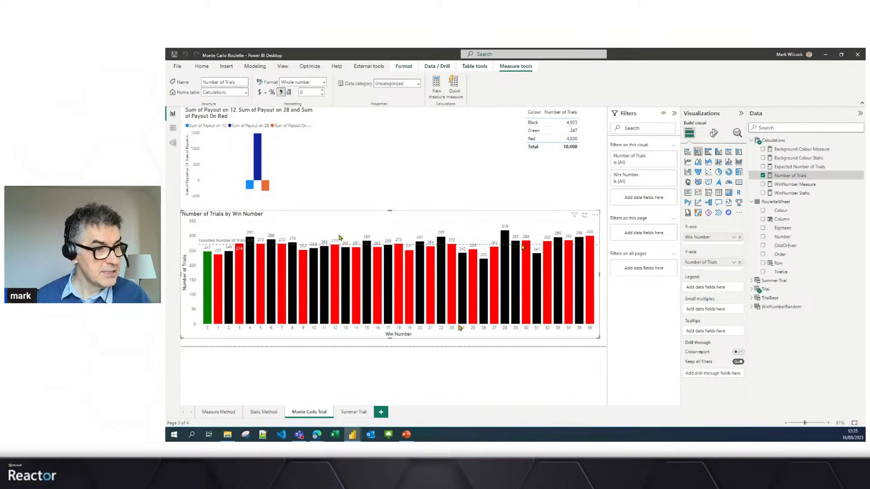
pyautogui.moveTo(508, 266)
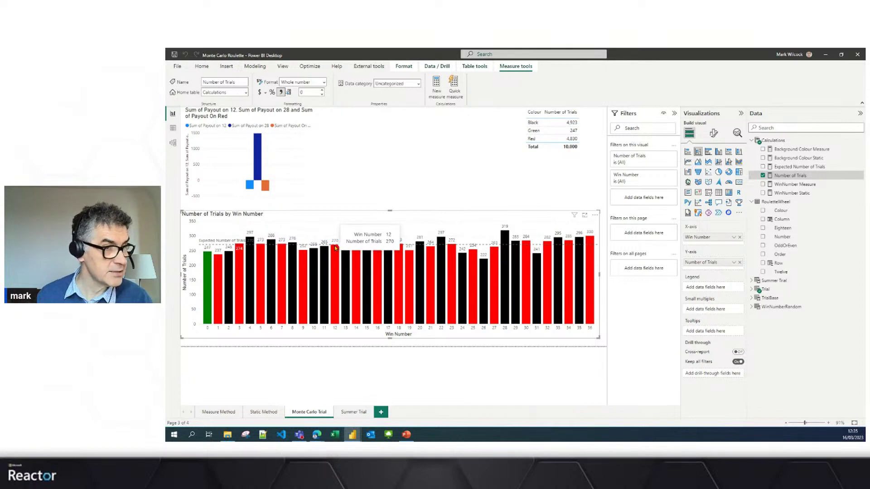
# Step: Examine the payout sums chart, and temporarily mark the Win Number 0 bar and the Payout on 28 bar on screen
pyautogui.click(290, 159)
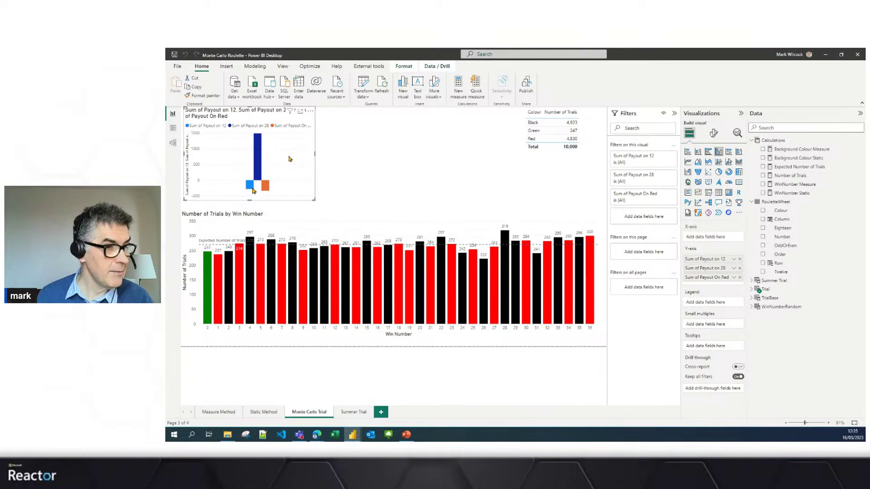
pyautogui.moveTo(250, 189)
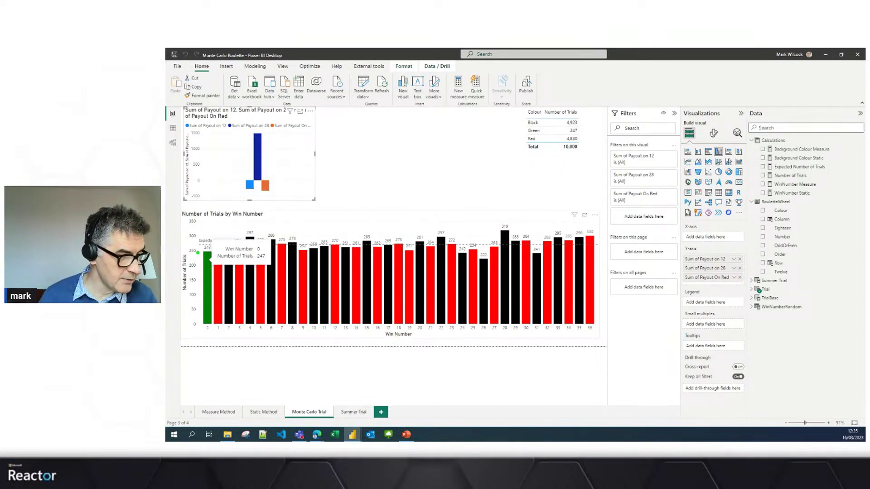
pyautogui.moveTo(198, 252)
pyautogui.mouseDown()
pyautogui.moveTo(214, 325)
pyautogui.moveTo(210, 258)
pyautogui.mouseUp()
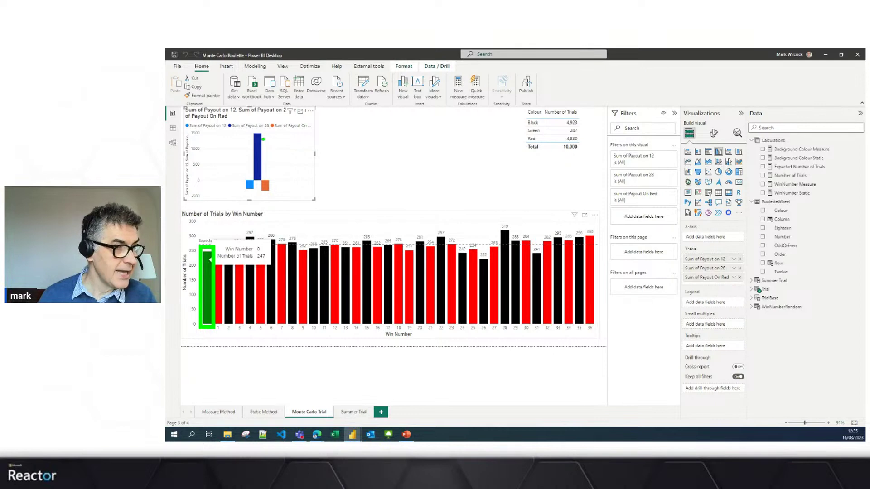
pyautogui.moveTo(252, 131)
pyautogui.mouseDown()
pyautogui.moveTo(251, 178)
pyautogui.moveTo(267, 134)
pyautogui.moveTo(257, 130)
pyautogui.mouseUp()
pyautogui.press('Escape')
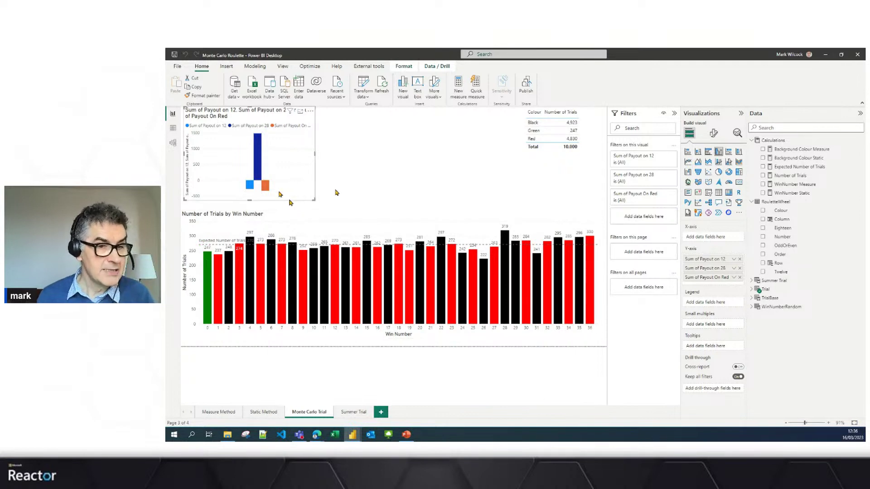
# Step: Select the table showing Number of Trials by Colour, and refresh the report data to rerun the simulation
pyautogui.click(558, 156)
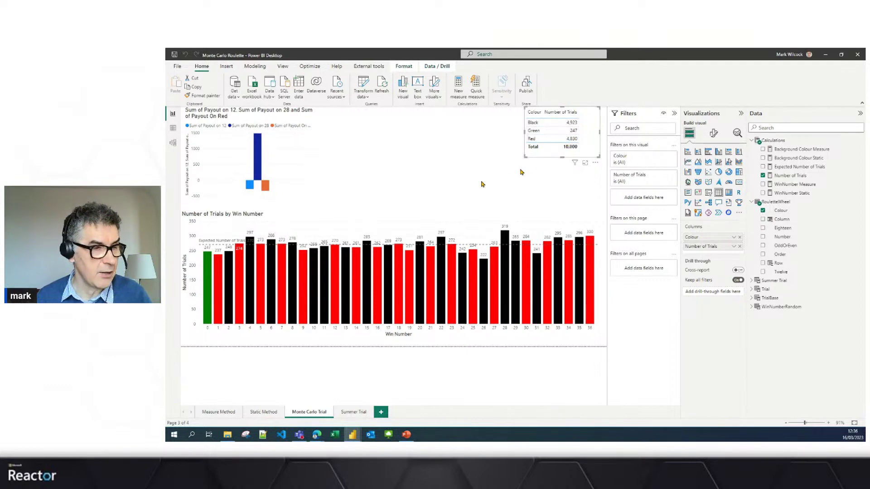
pyautogui.click(388, 85)
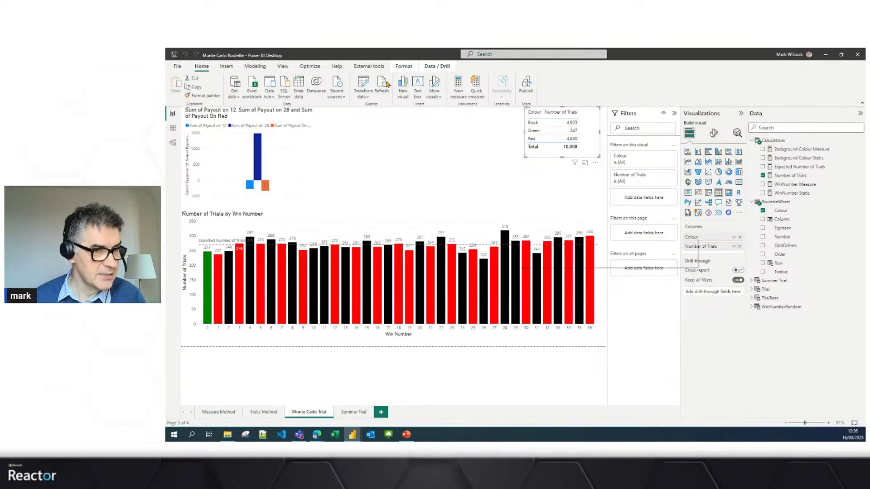
pyautogui.click(387, 85)
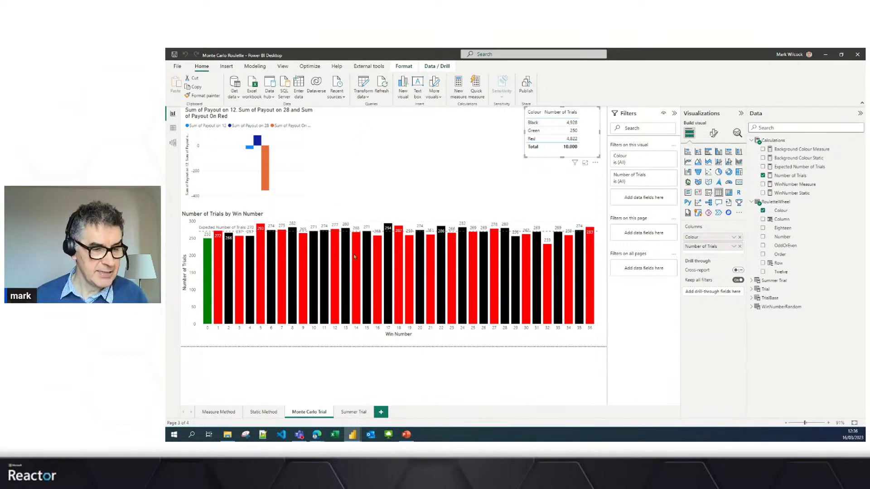
# Step: Show the Summer Trial table's formula from the Summer Trial page, and highlight the SELECTCOLUMNS expression that defines DailyTrials
pyautogui.click(358, 413)
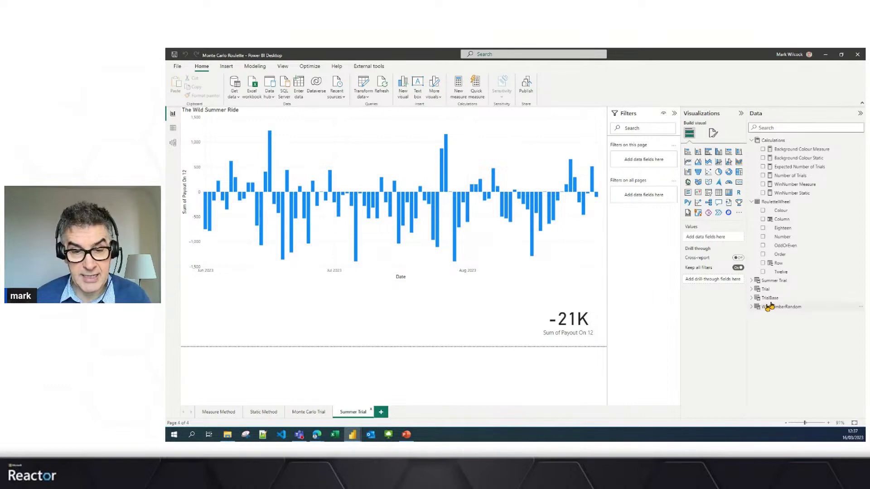
pyautogui.click(778, 281)
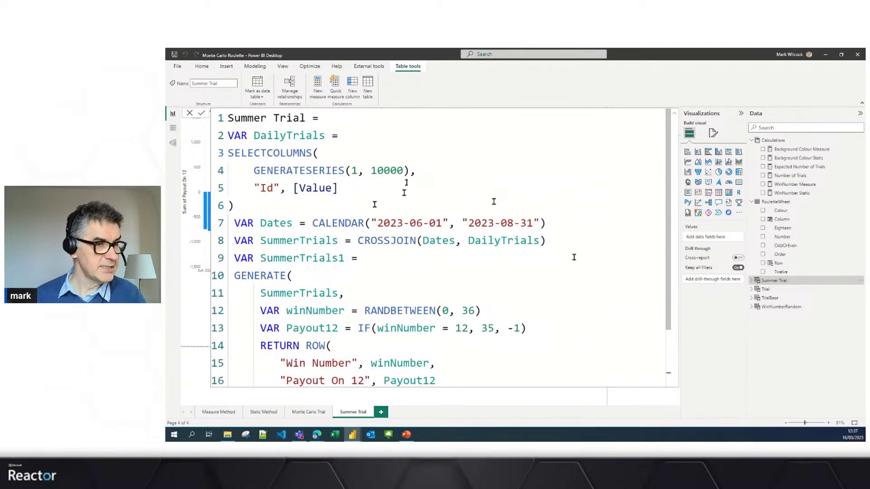
pyautogui.moveTo(225, 199); pyautogui.dragTo(227, 152)
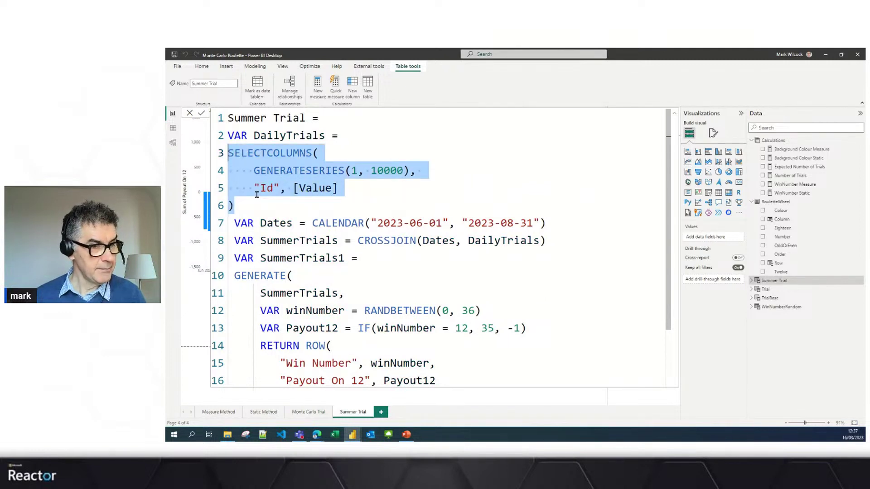
# Step: Examine the CALENDAR function in the Dates variable, and highlight its end date 2023-08-31
pyautogui.click(334, 224)
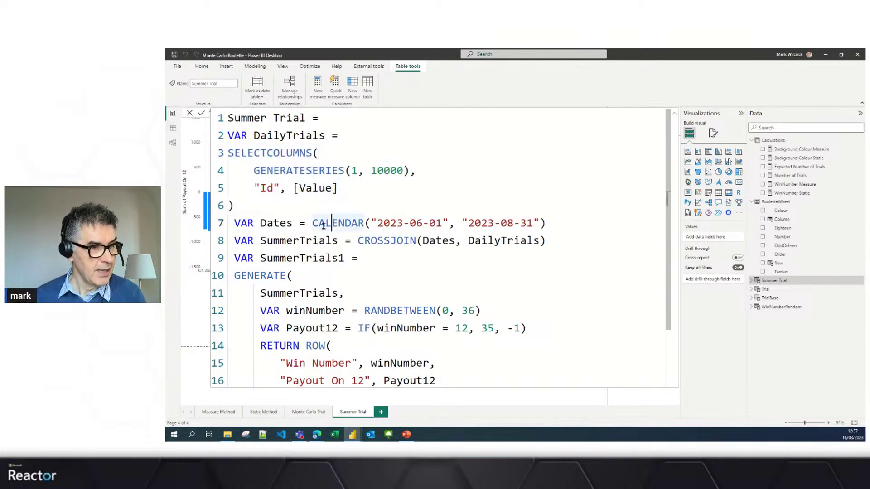
pyautogui.press('Right')
pyautogui.press('Right')
pyautogui.press('Right')
pyautogui.press('Right')
pyautogui.press('Right')
pyautogui.moveTo(371, 223); pyautogui.dragTo(535, 223)
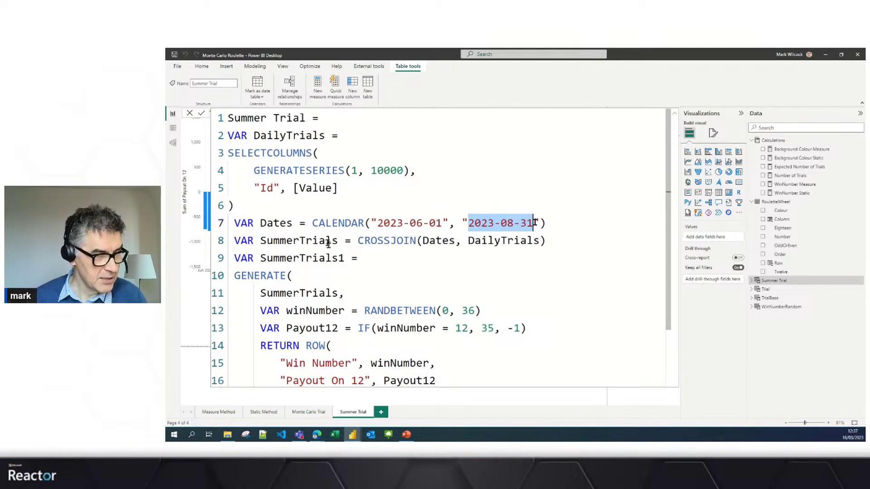
# Step: Highlight the SummerTrials variable name and the Dates argument of its CROSSJOIN in the Summer Trial formula
pyautogui.click(313, 240)
pyautogui.doubleClick(313, 241)
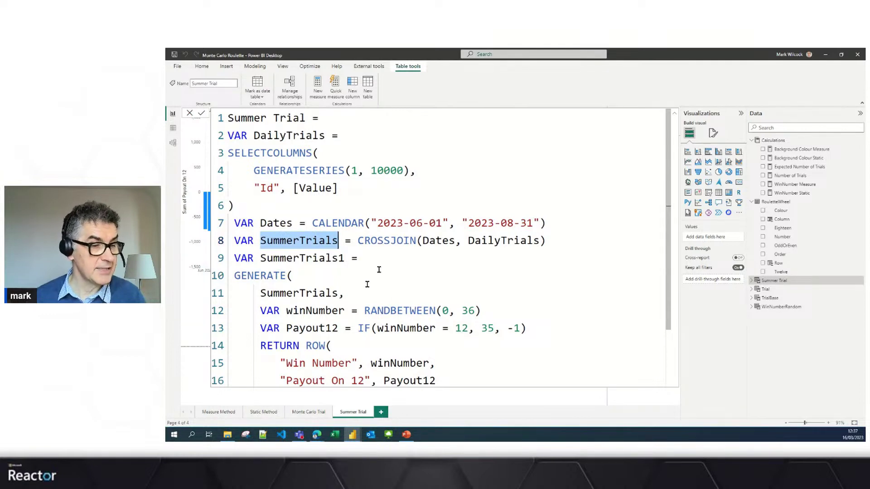
pyautogui.click(439, 242)
pyautogui.doubleClick(439, 241)
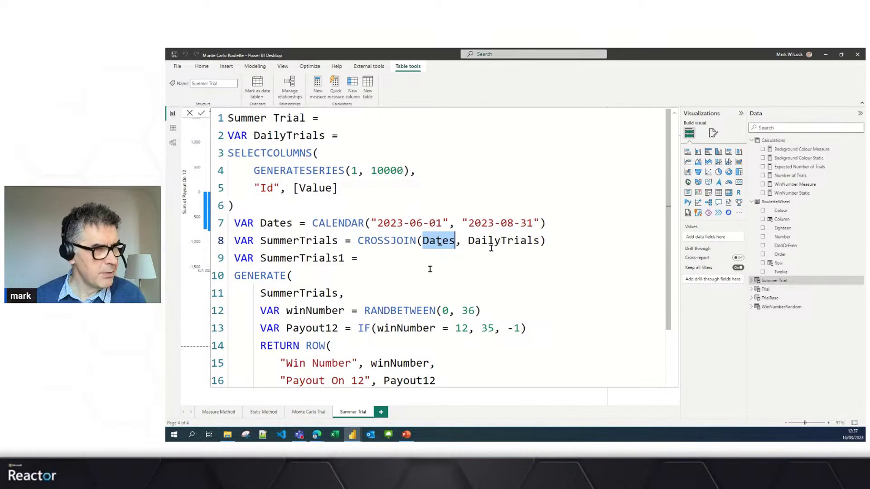
# Step: Change the end value of GENERATESERIES in the DailyTrials variable to 100
pyautogui.click(404, 171)
pyautogui.press('BackSpace')
pyautogui.press('BackSpace')
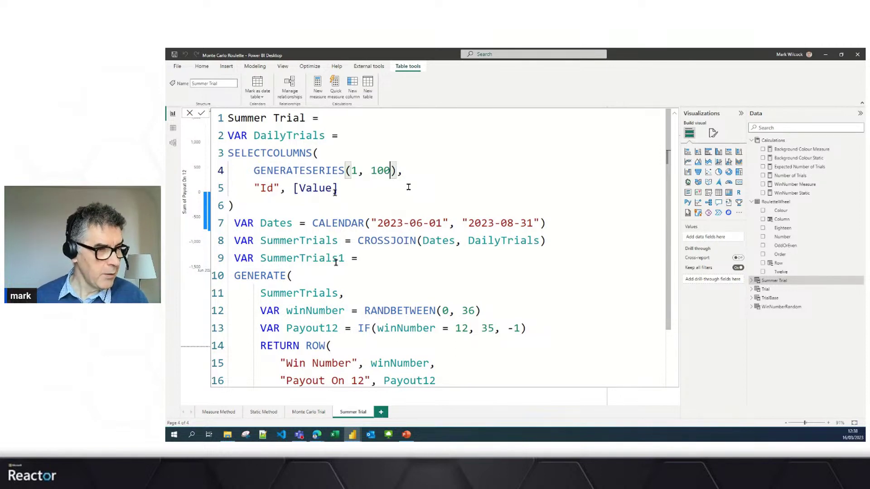
# Step: Highlight the SummerTrials argument and the winNumber variable inside the GENERATE expression of the Summer Trial formula
pyautogui.scroll(-1, 336, 263)
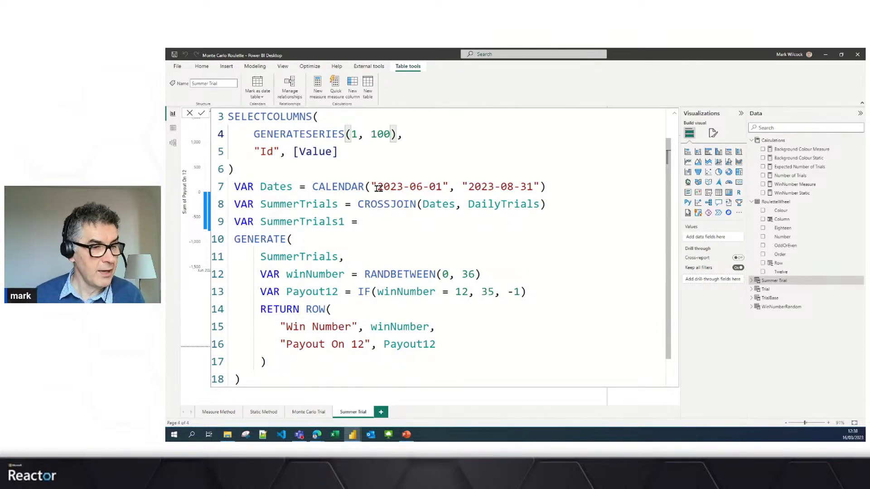
pyautogui.doubleClick(305, 258)
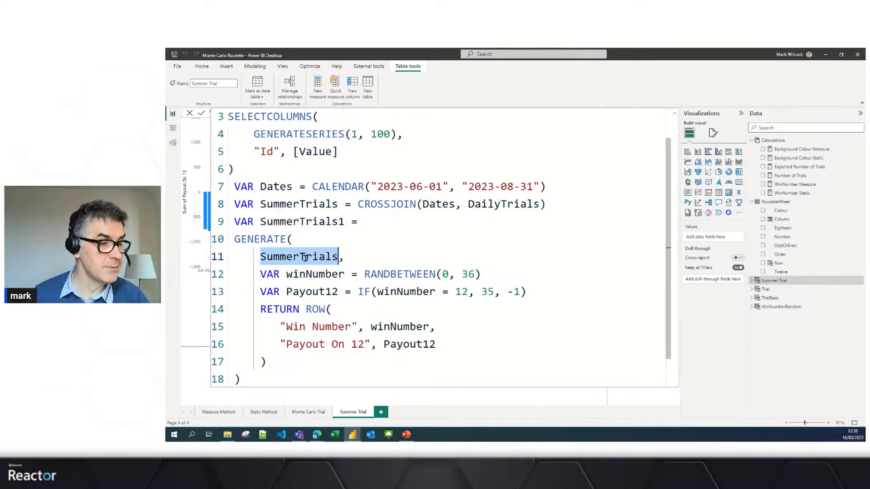
pyautogui.doubleClick(316, 276)
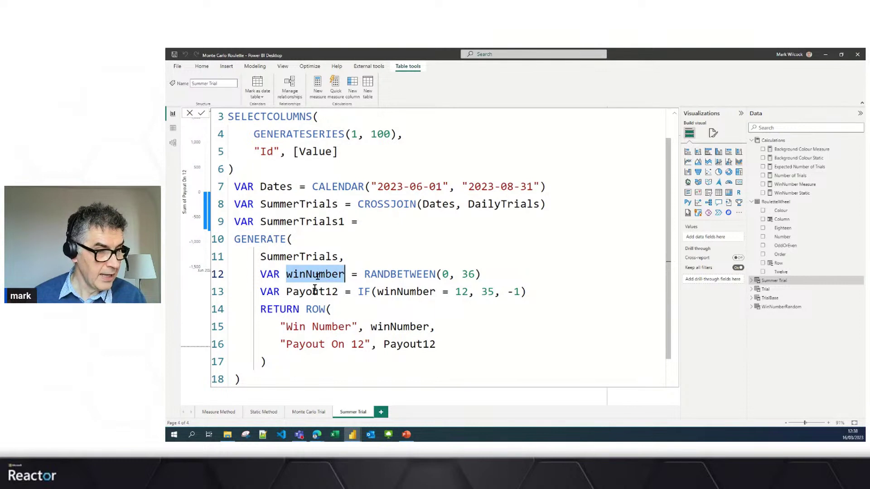
# Step: Highlight the Payout12 variable in the Summer Trial formula, then commit the formula and close its editor
pyautogui.doubleClick(314, 292)
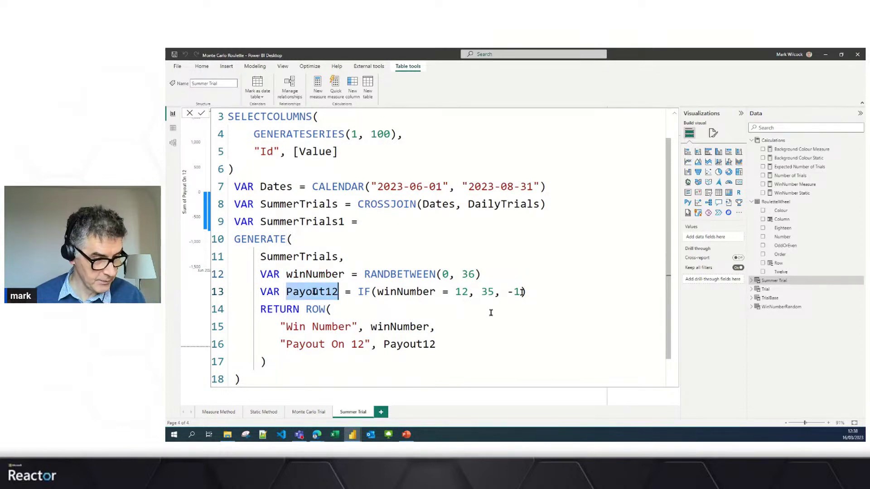
pyautogui.click(202, 115)
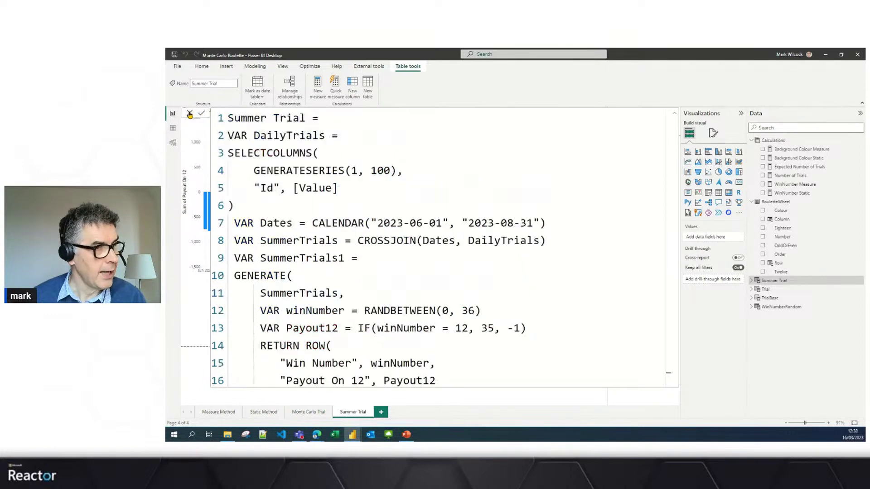
pyautogui.click(189, 114)
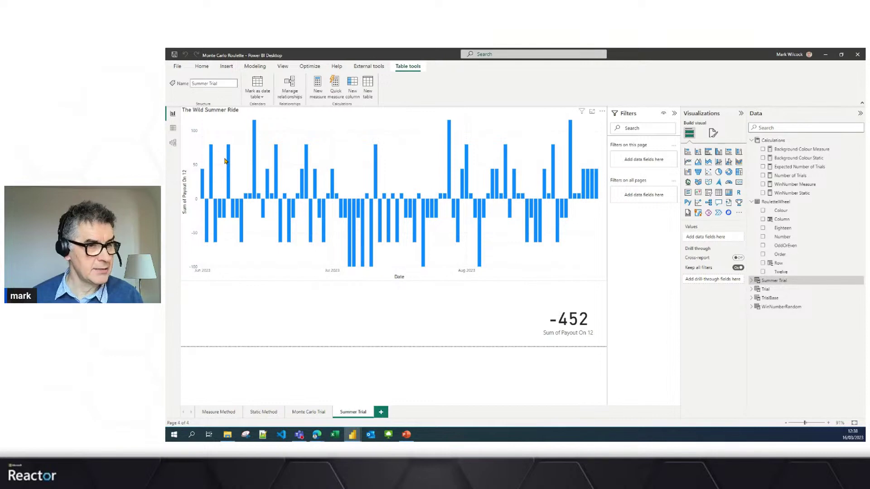
# Step: Examine the daily payouts in The Wild Summer Ride chart, and mark the Sum of Payout On 12 card with a temporary box
pyautogui.moveTo(205, 186)
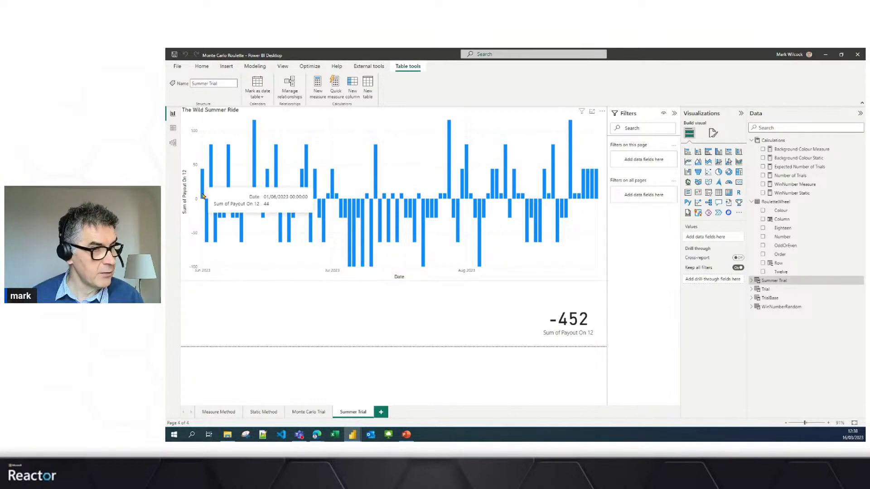
pyautogui.moveTo(598, 191)
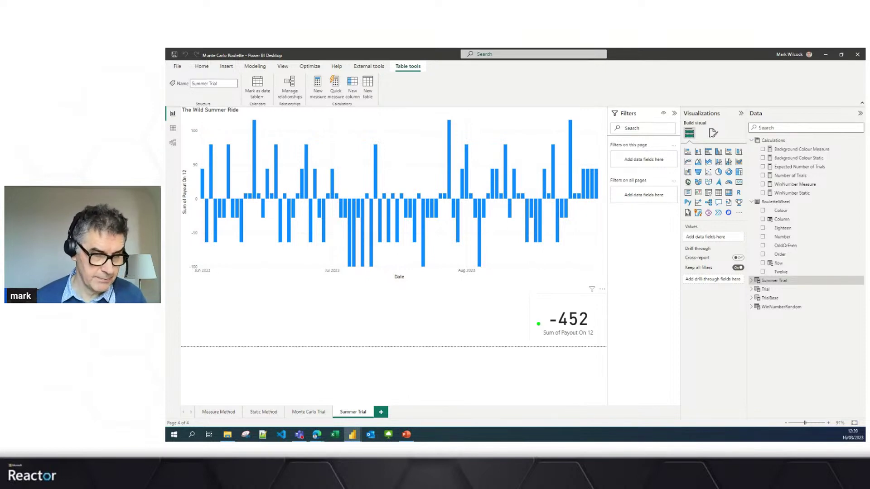
pyautogui.moveTo(526, 297)
pyautogui.mouseDown()
pyautogui.moveTo(596, 350)
pyautogui.moveTo(614, 348)
pyautogui.mouseUp()
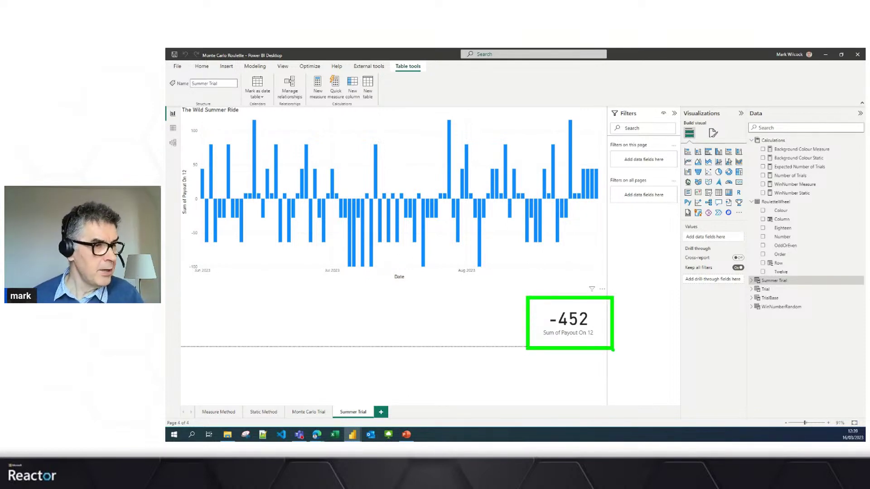
pyautogui.press('Escape')
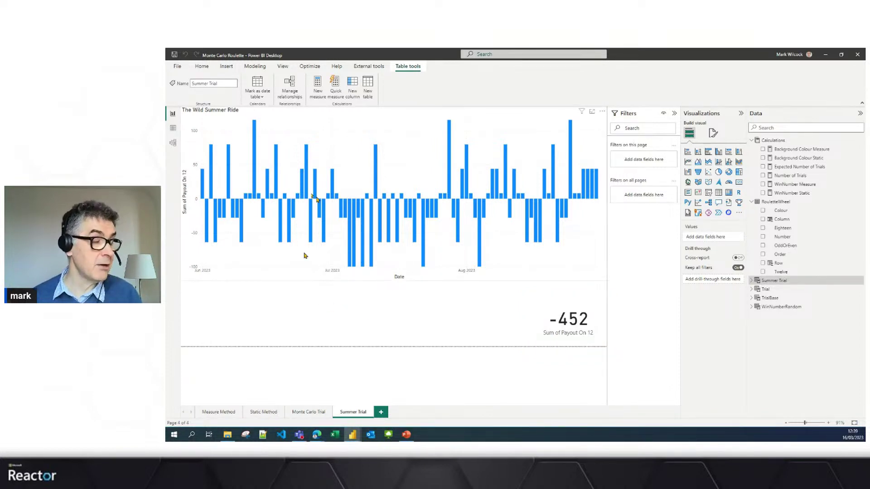
pyautogui.moveTo(317, 200)
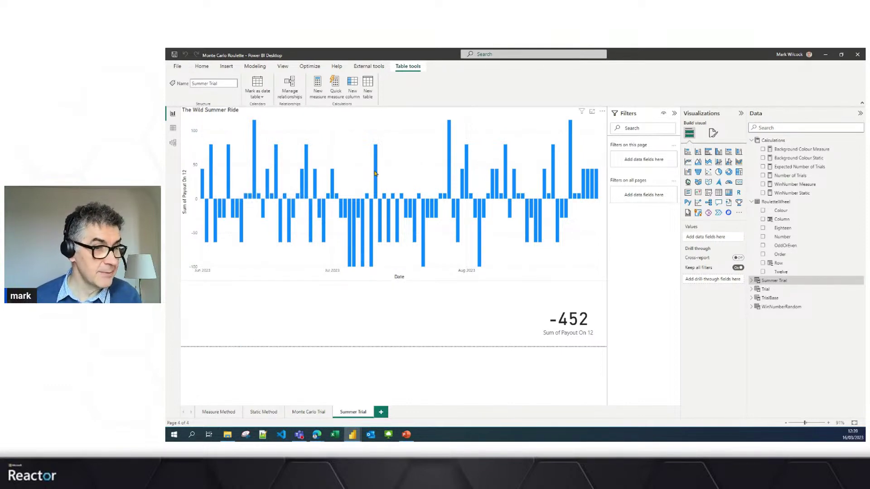
pyautogui.moveTo(570, 159)
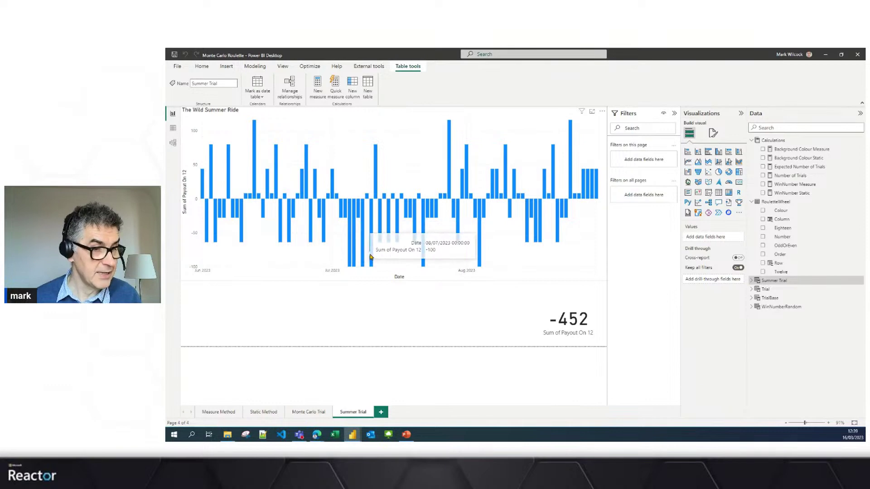
pyautogui.moveTo(370, 257)
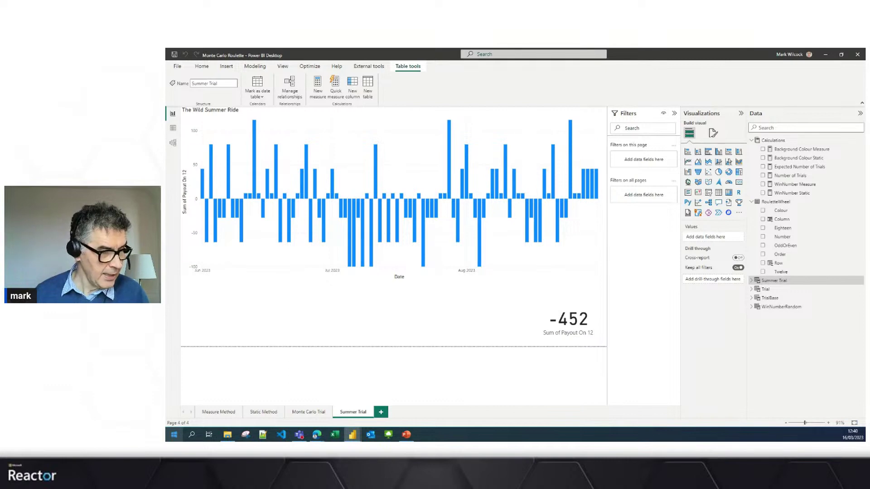
pyautogui.click(228, 434)
pyautogui.moveTo(369, 54); pyautogui.dragTo(866, 166)
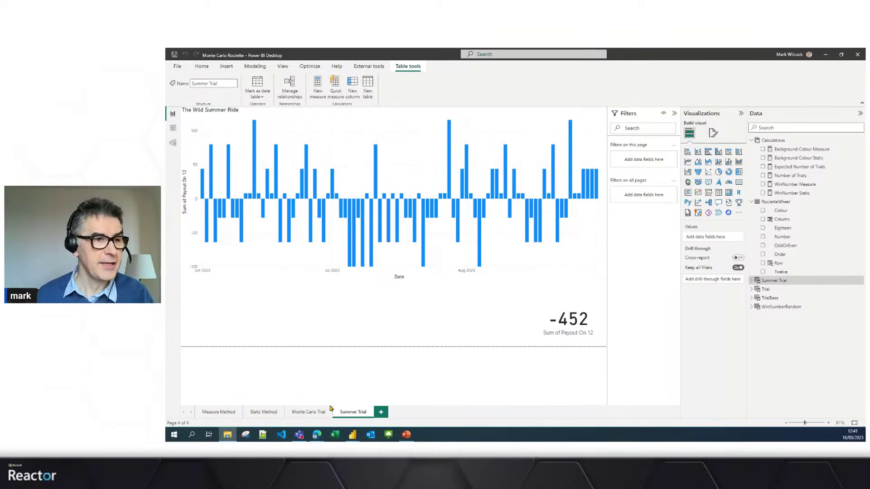
pyautogui.click(202, 67)
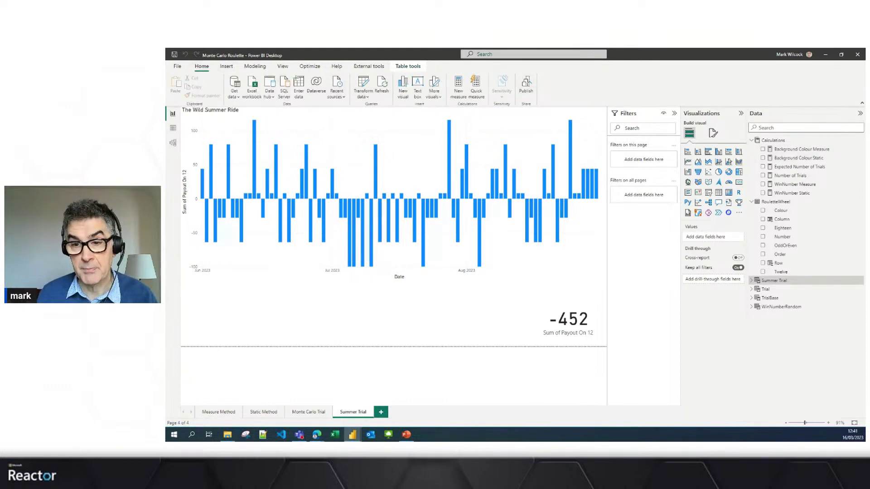
pyautogui.hotkey('alt', 'Tab')
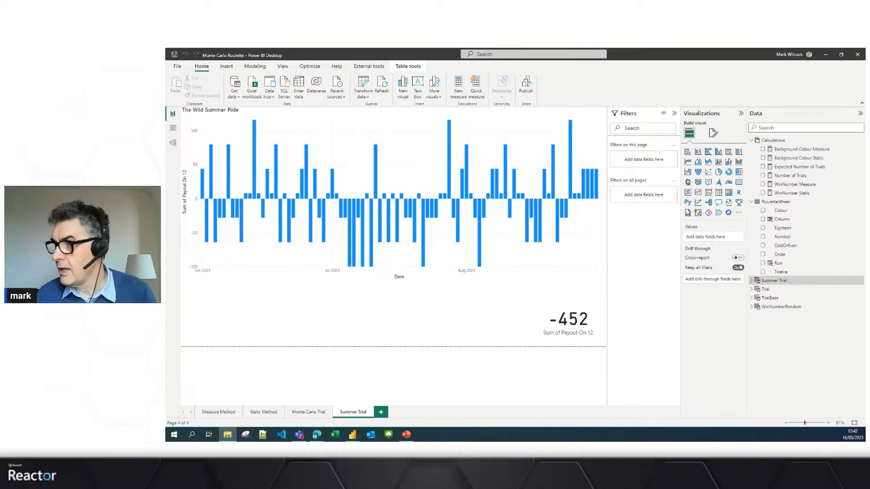
pyautogui.hotkey('alt', 'Tab')
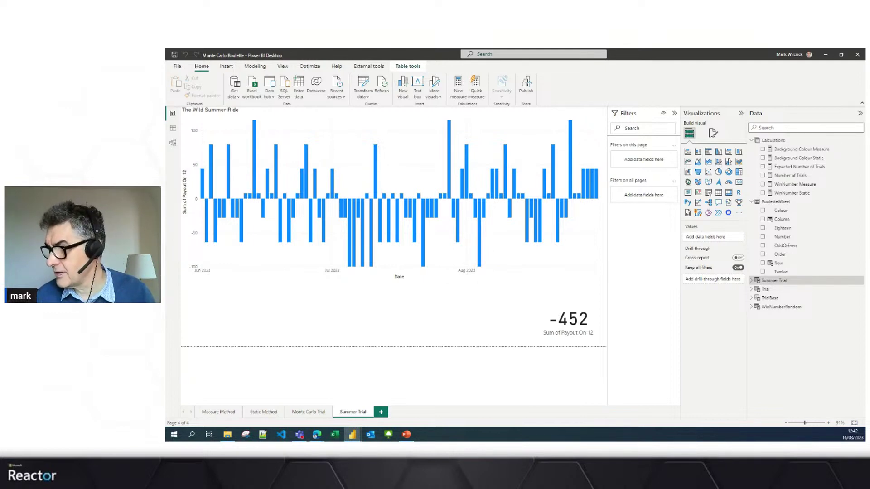
pyautogui.hotkey('alt', 'Tab')
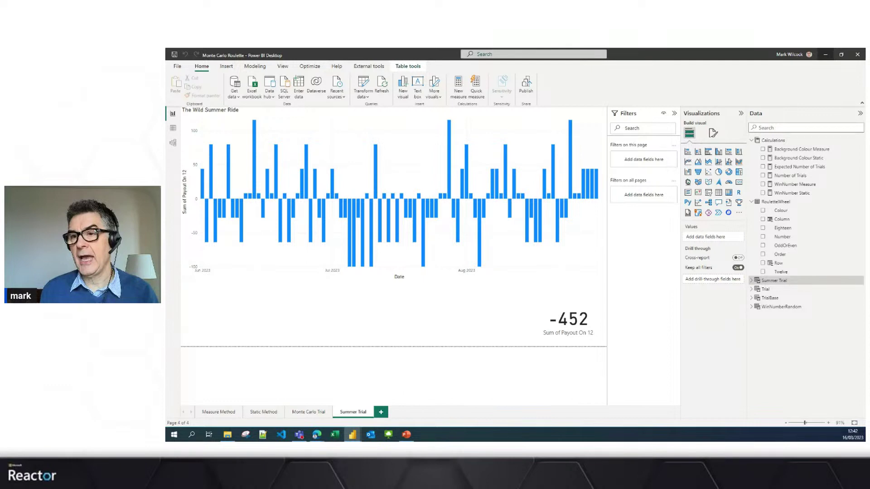
# Step: Clear the screen and bring the Business & Financial Model Examples report window onto it, maximized
pyautogui.press('super+d')
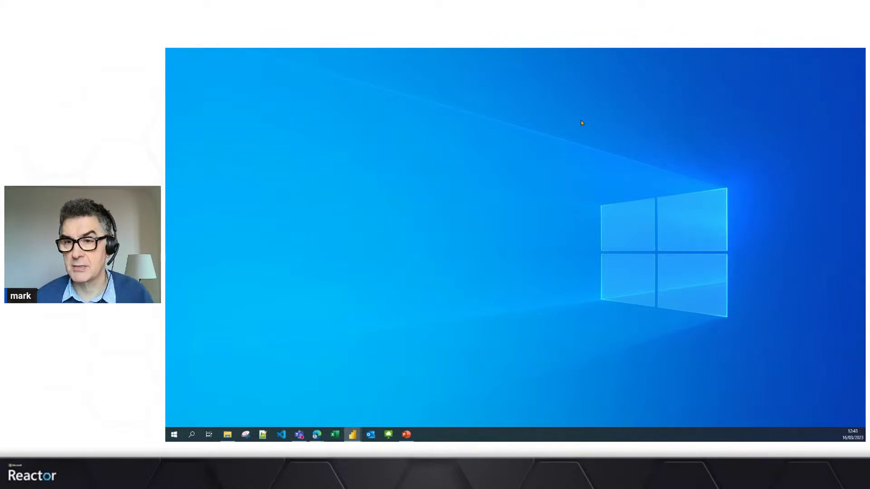
pyautogui.moveTo(581, 120); pyautogui.dragTo(391, 129)
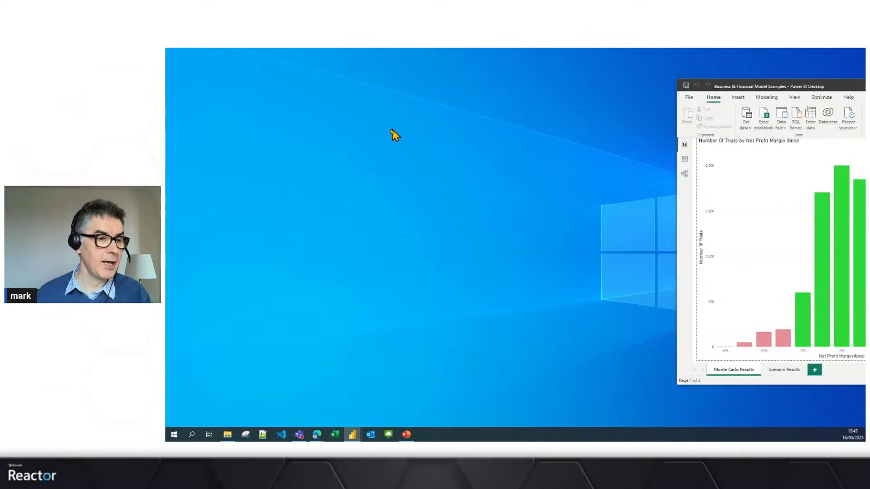
pyautogui.press('super+Up')
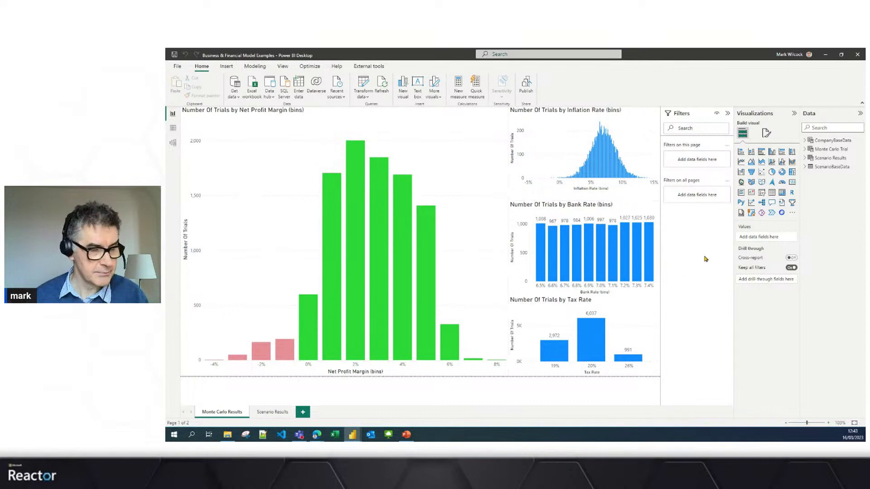
# Step: Show the CompanyBaseData table in Data view and select its Revenue column to examine the formula and base values
pyautogui.click(833, 141)
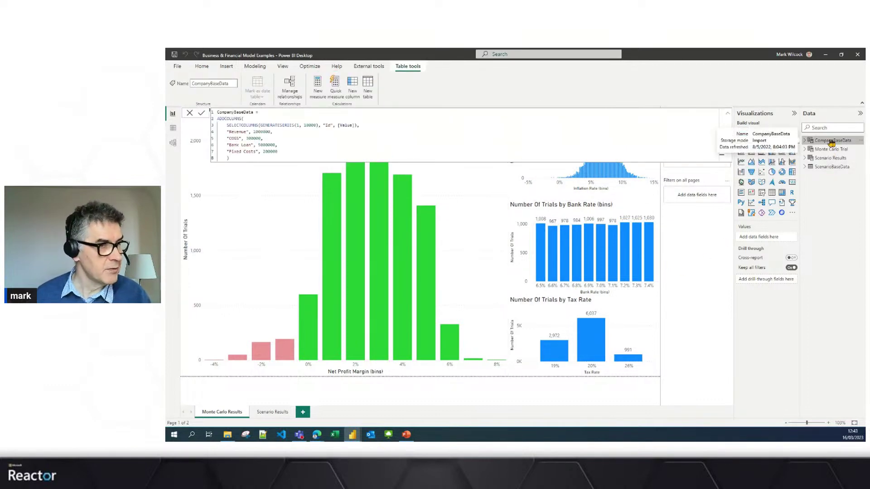
pyautogui.click(832, 167)
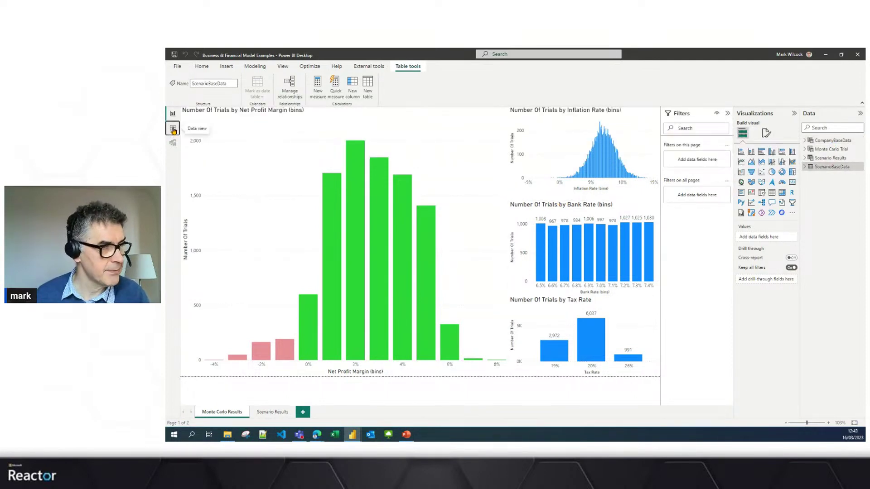
pyautogui.click(173, 130)
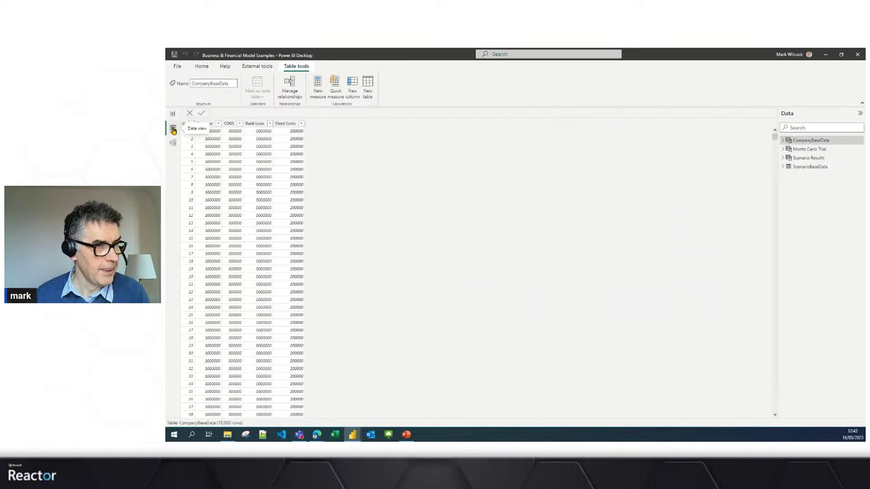
pyautogui.click(211, 126)
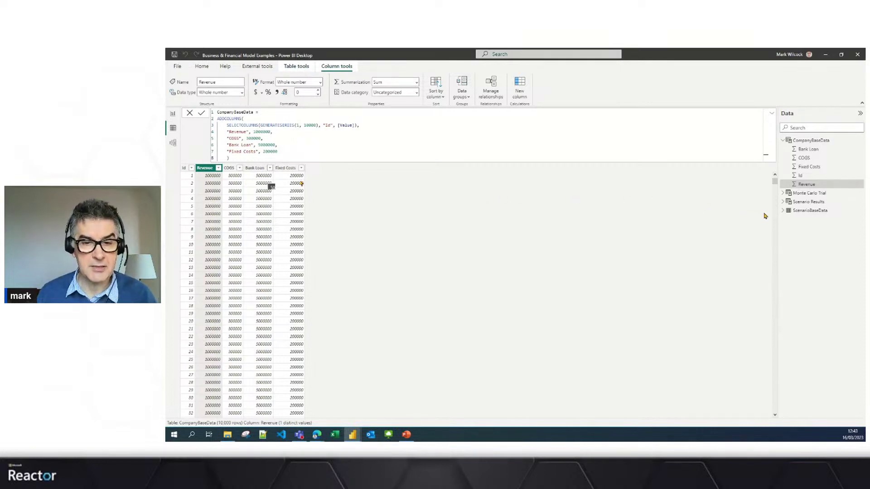
# Step: Open the Monte Carlo Trial table's formula, highlight the _bankRate variable definition, and examine its minimum and maximum rate variables
pyautogui.click(805, 195)
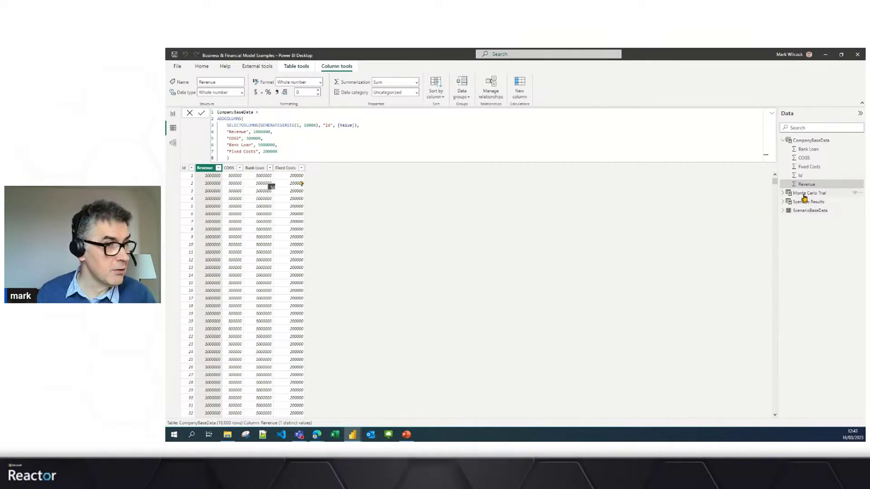
pyautogui.scroll(-3, 460, 220)
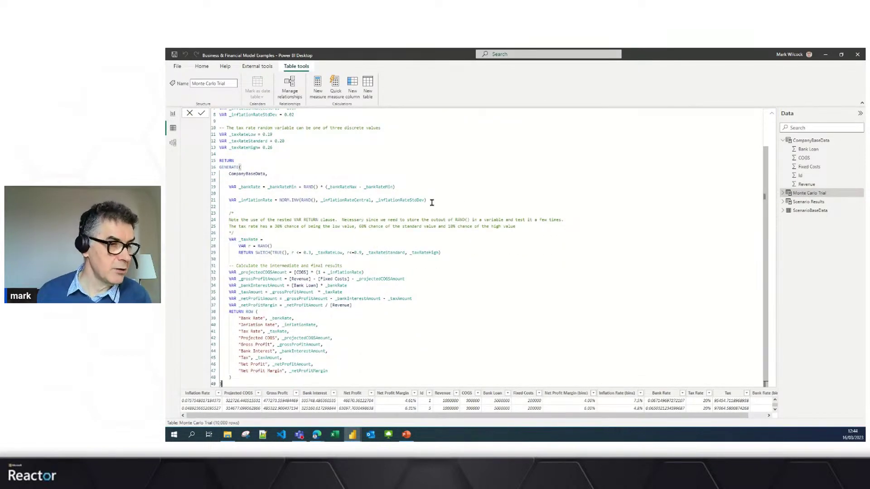
pyautogui.moveTo(415, 189); pyautogui.dragTo(229, 187)
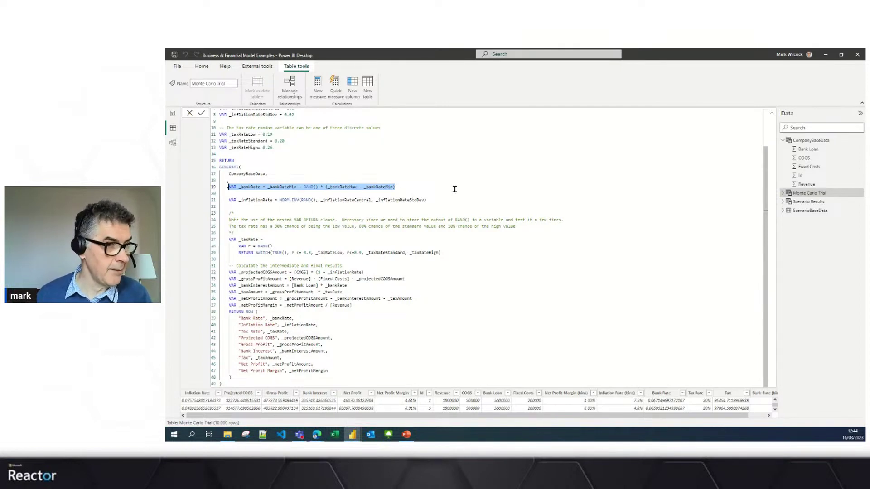
pyautogui.scroll(3, 455, 189)
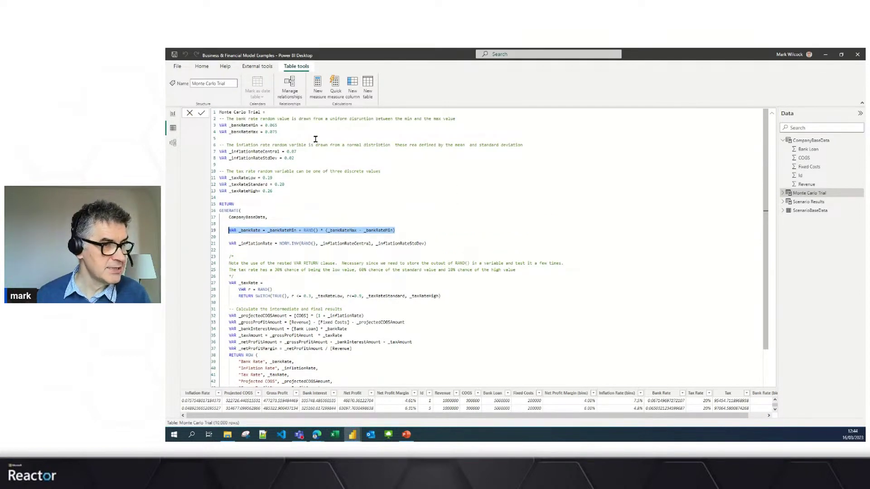
pyautogui.scroll(-2, 373, 204)
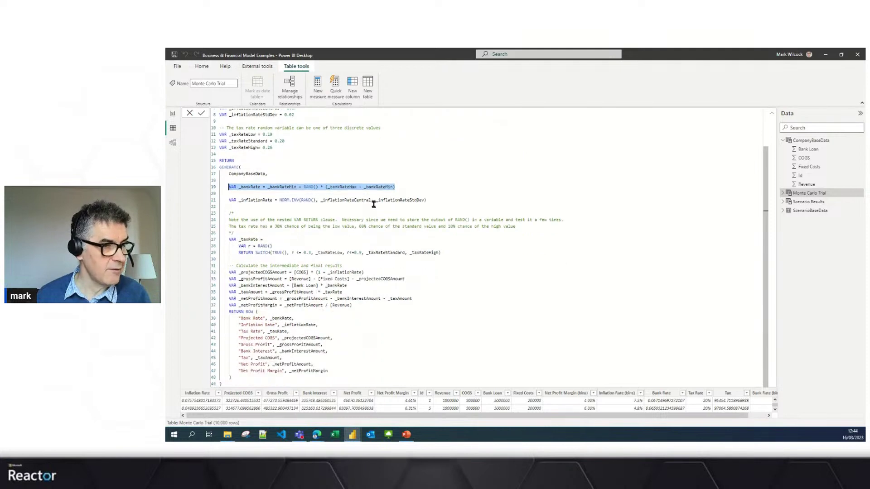
# Step: Examine the _inflationRate variable's NORM.INV expression in an enlarged view, together with its _inflationRateCentral and _inflationRateStdDev inputs
pyautogui.click(265, 201)
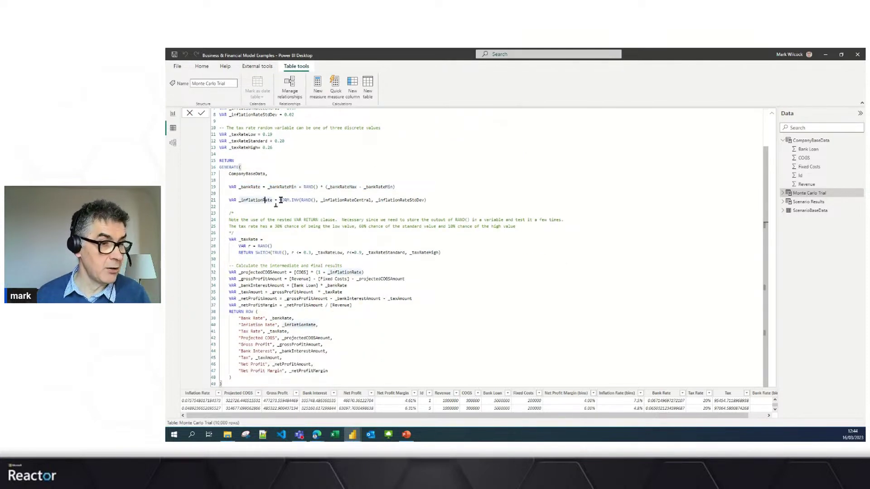
pyautogui.scroll(3, 282, 200)
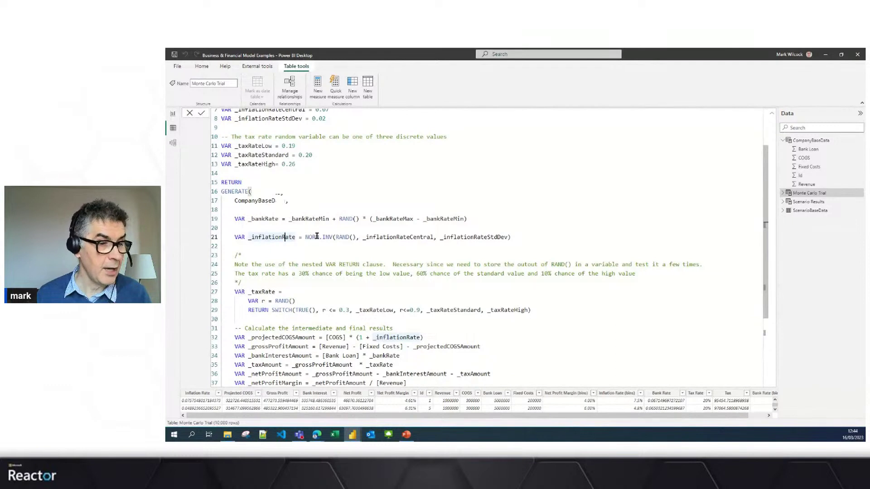
pyautogui.scroll(3, 334, 194)
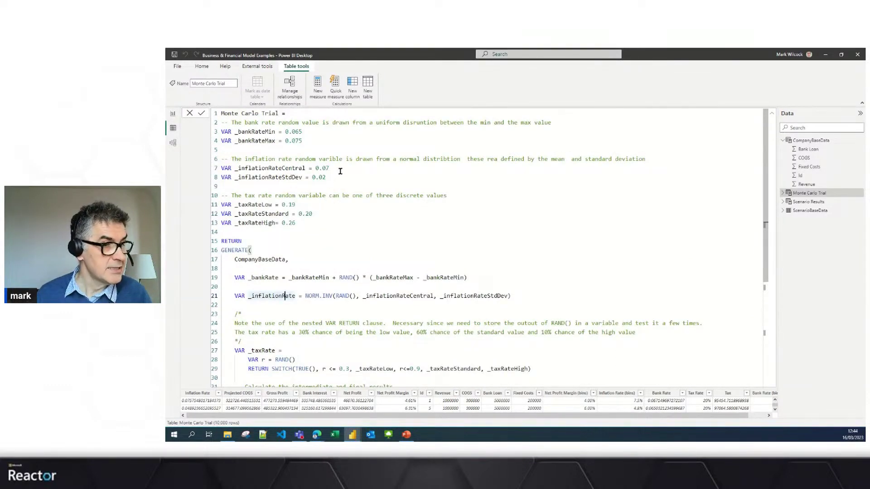
pyautogui.click(339, 178)
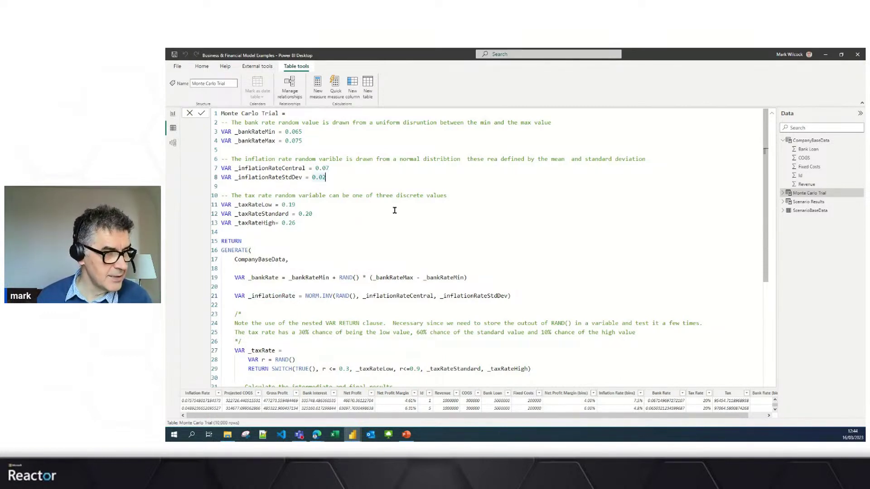
# Step: Examine the nested _taxRate SWITCH logic in the Monte Carlo Trial formula, and highlight the _taxRateLow value 0.19
pyautogui.scroll(-1, 395, 211)
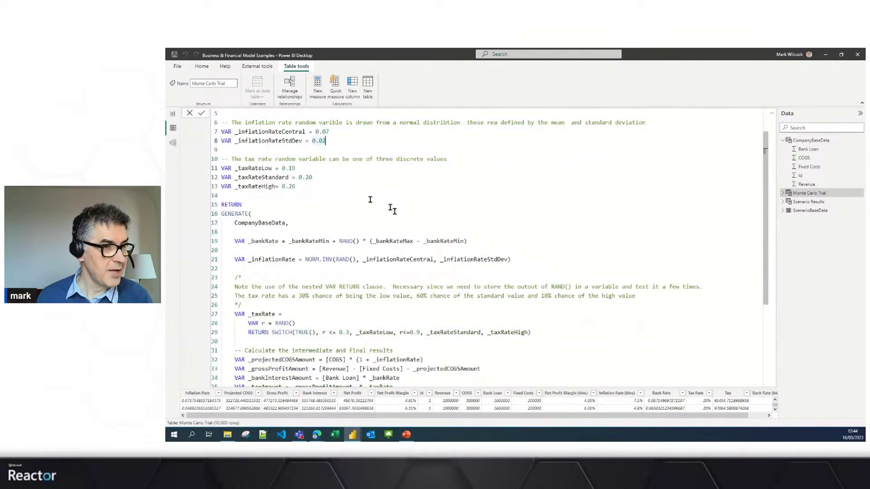
pyautogui.scroll(-2, 344, 203)
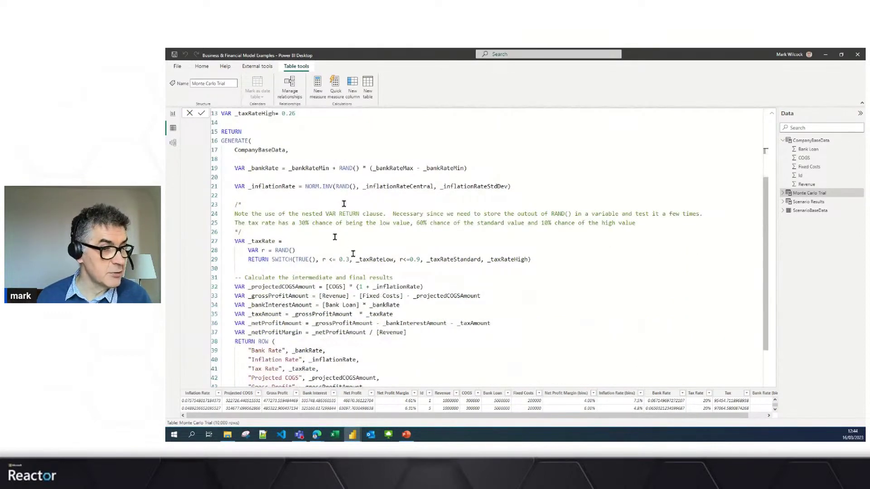
pyautogui.scroll(2, 335, 190)
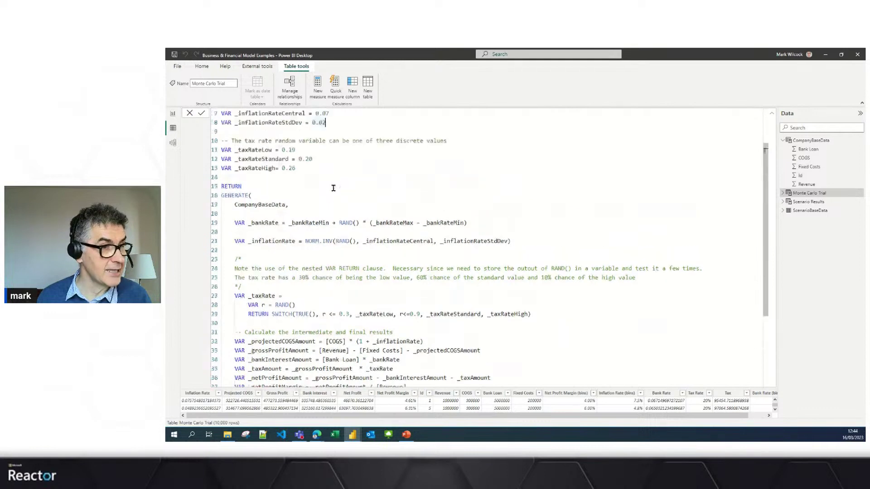
pyautogui.doubleClick(288, 168)
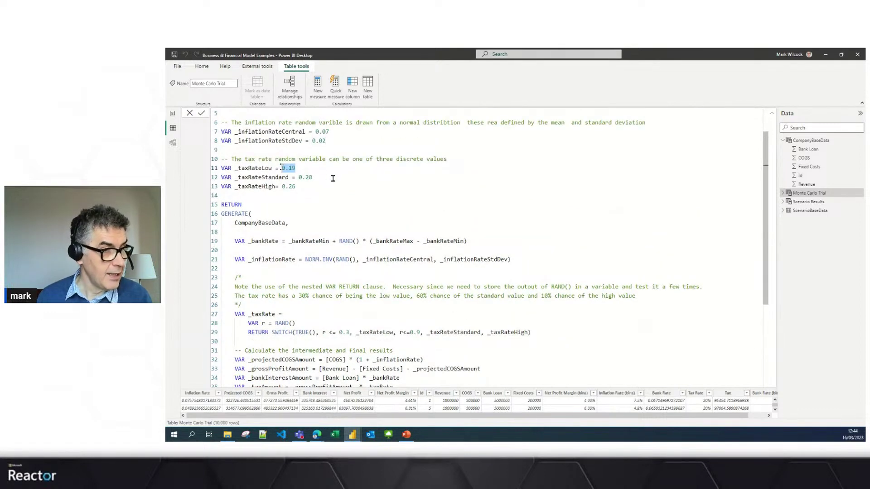
# Step: Highlight the _taxRateStandard and _taxRateHigh values in the Monte Carlo Trial formula, then examine its intermediate calculations and RETURN ROW columns
pyautogui.click(332, 178)
pyautogui.moveTo(329, 178); pyautogui.dragTo(296, 178)
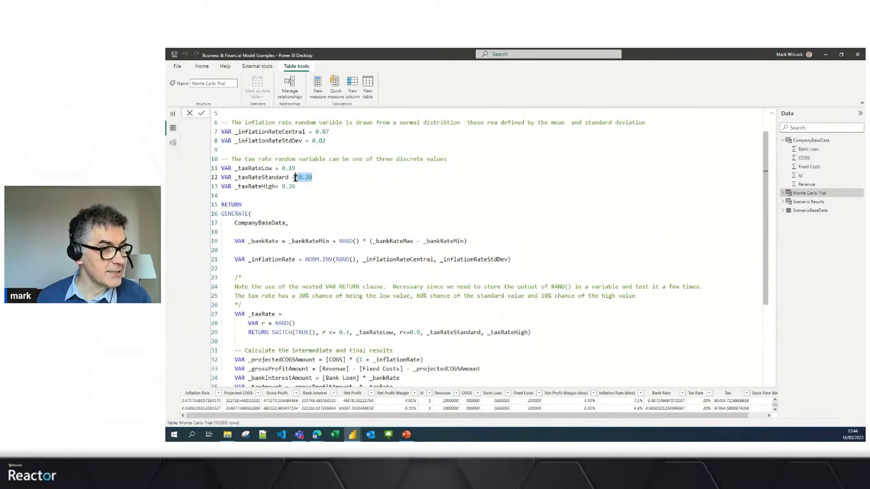
pyautogui.click(300, 186)
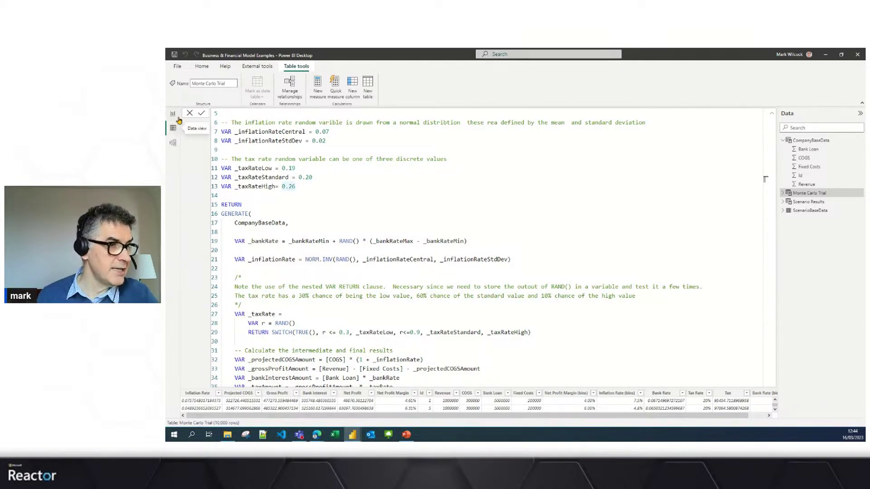
pyautogui.scroll(-3, 419, 196)
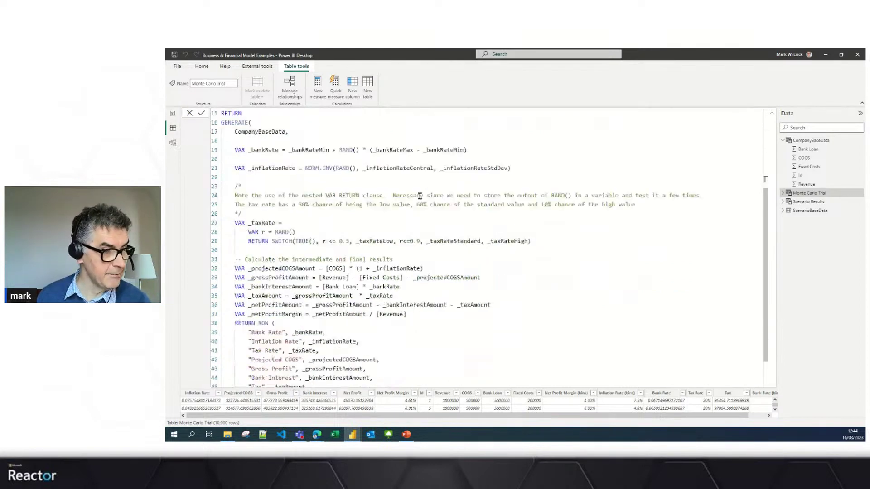
pyautogui.scroll(-1, 419, 196)
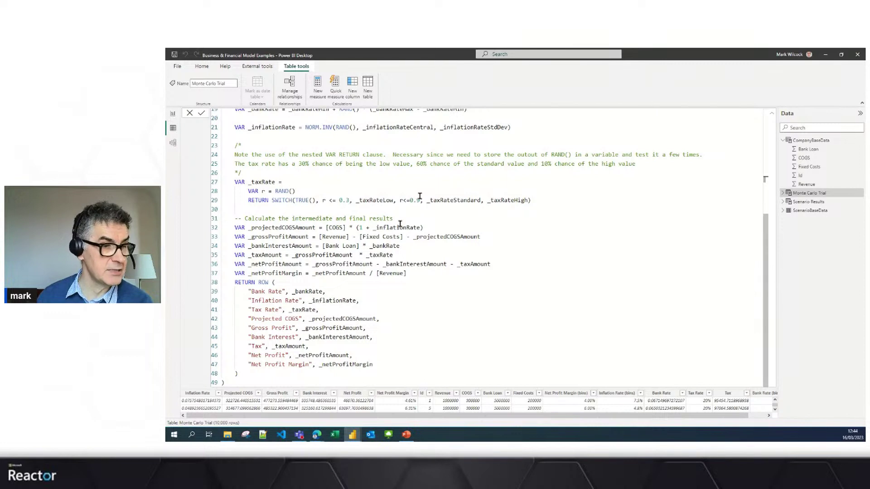
# Step: Show the Monte Carlo Results report page and examine the Net Profit Margin, Inflation Rate and Bank Rate charts
pyautogui.click(173, 115)
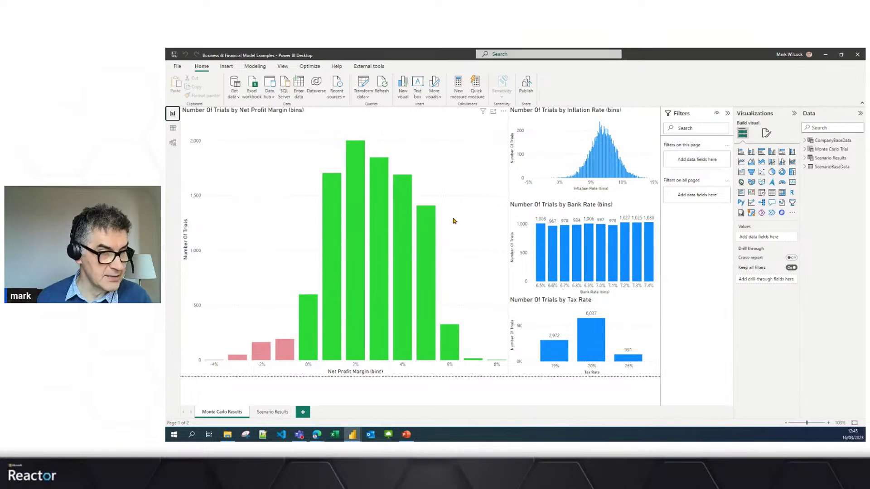
pyautogui.click(344, 307)
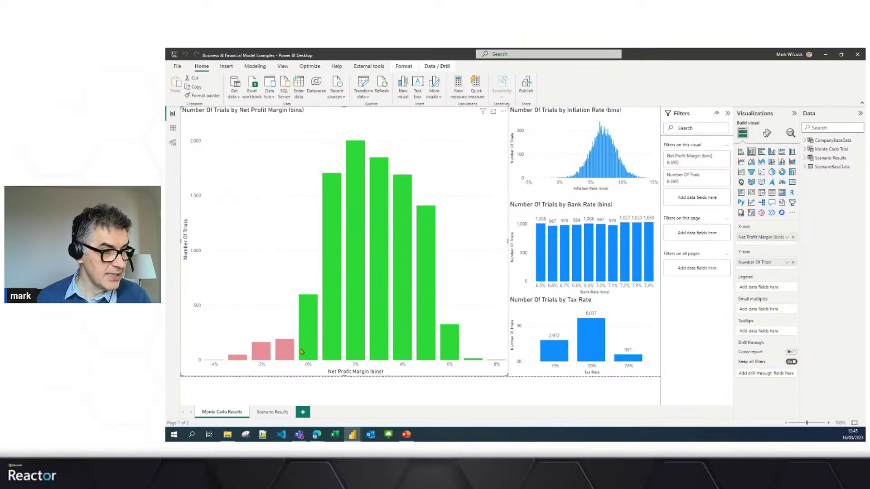
pyautogui.moveTo(306, 352)
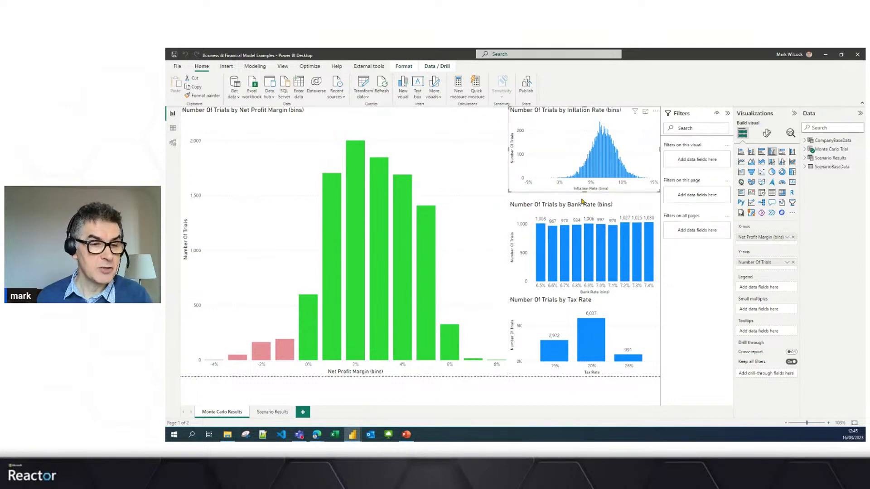
pyautogui.click(572, 157)
pyautogui.click(584, 226)
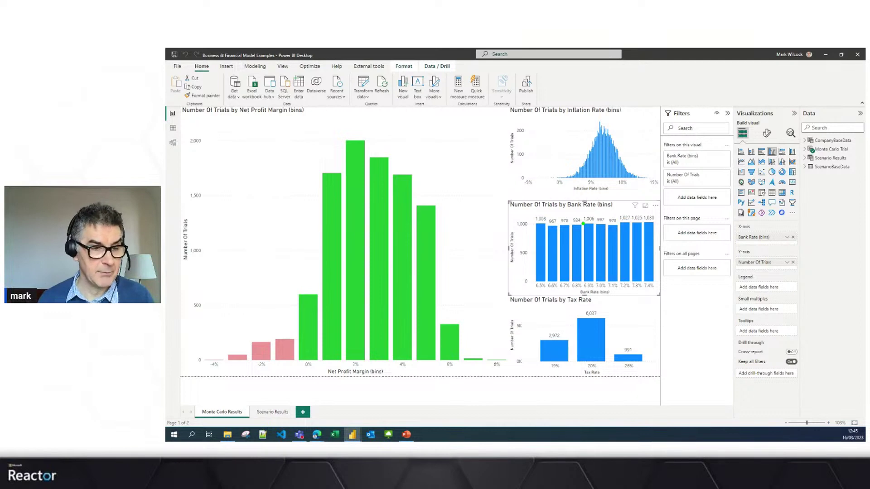
# Step: Mark up the Bank Rate and Tax Rate charts with green boxes and strokes under their axis values, then clear the annotations
pyautogui.moveTo(509, 200)
pyautogui.mouseDown()
pyautogui.moveTo(563, 300)
pyautogui.moveTo(664, 295)
pyautogui.mouseUp()
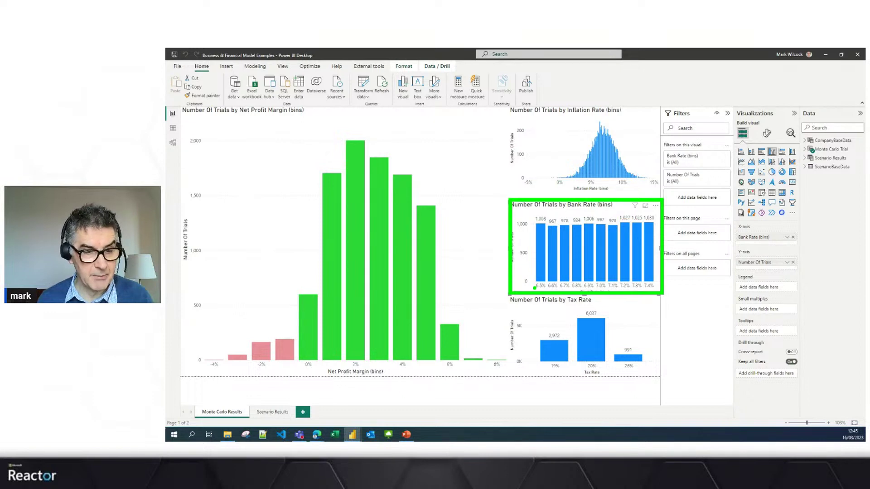
pyautogui.moveTo(535, 289); pyautogui.dragTo(649, 287)
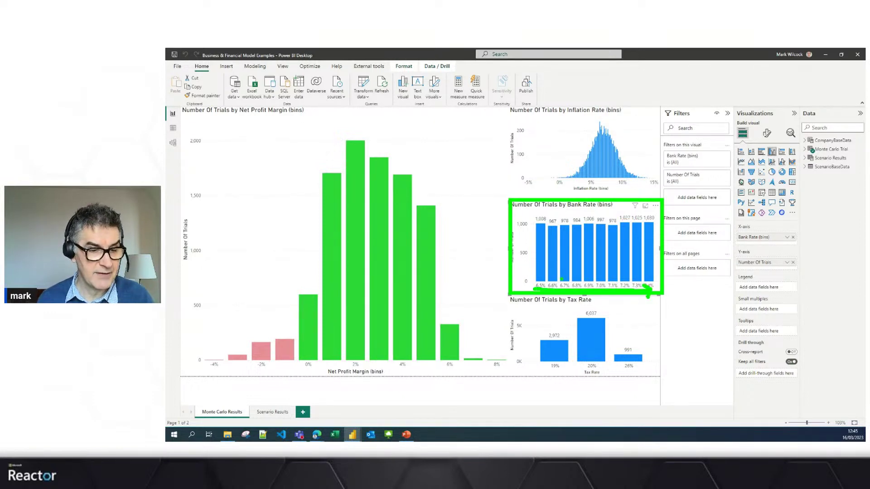
pyautogui.moveTo(524, 305)
pyautogui.mouseDown()
pyautogui.moveTo(524, 326)
pyautogui.moveTo(580, 369)
pyautogui.moveTo(526, 307)
pyautogui.mouseUp()
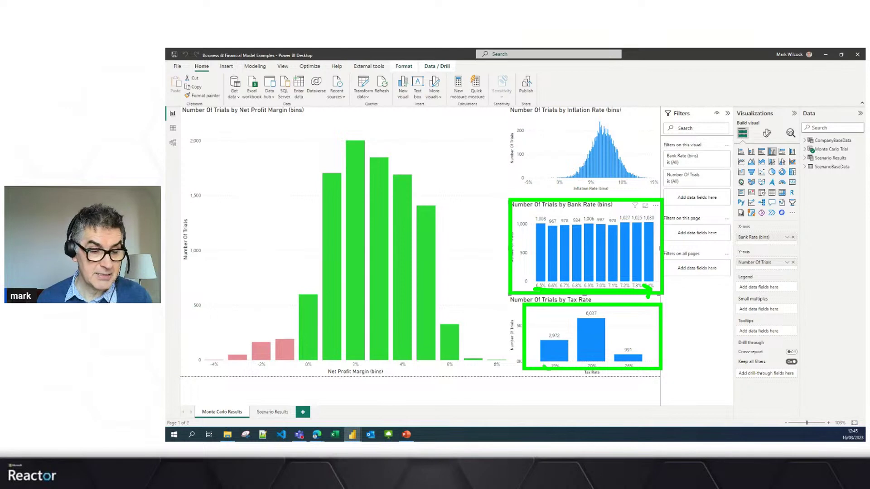
pyautogui.moveTo(600, 374); pyautogui.dragTo(630, 370)
pyautogui.moveTo(613, 336); pyautogui.dragTo(627, 326)
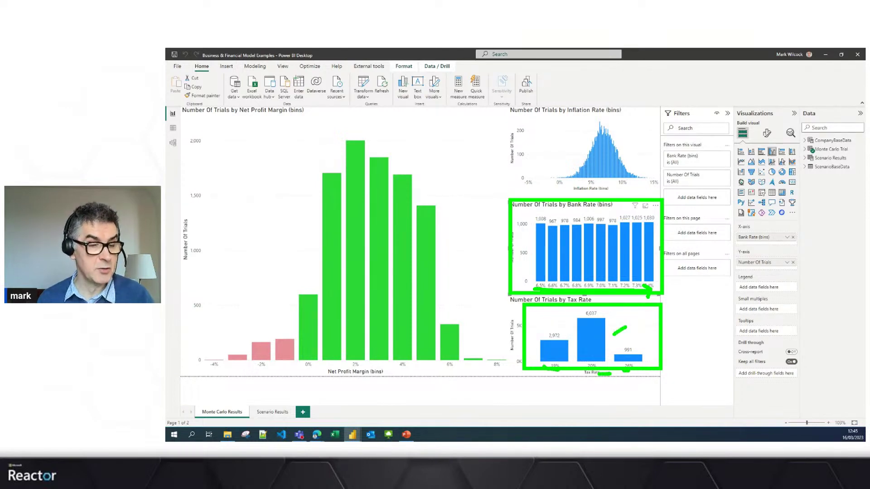
pyautogui.press('Escape')
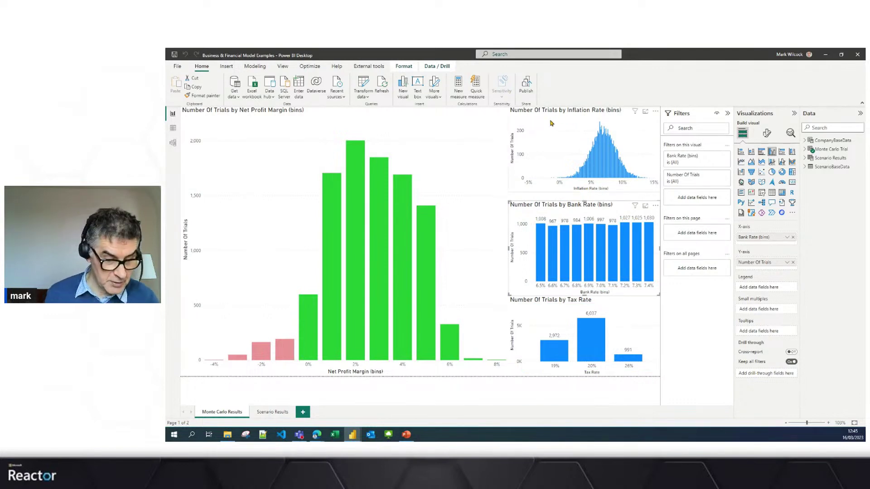
# Step: Box the Inflation Rate histogram in green, mark its peak, and clear the annotations
pyautogui.moveTo(535, 116)
pyautogui.mouseDown()
pyautogui.moveTo(535, 151)
pyautogui.moveTo(658, 192)
pyautogui.mouseUp()
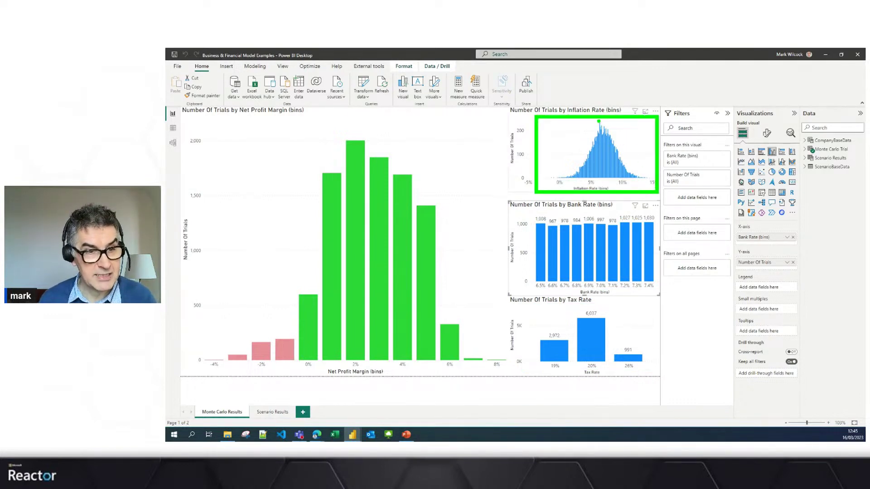
pyautogui.moveTo(599, 121); pyautogui.dragTo(615, 140)
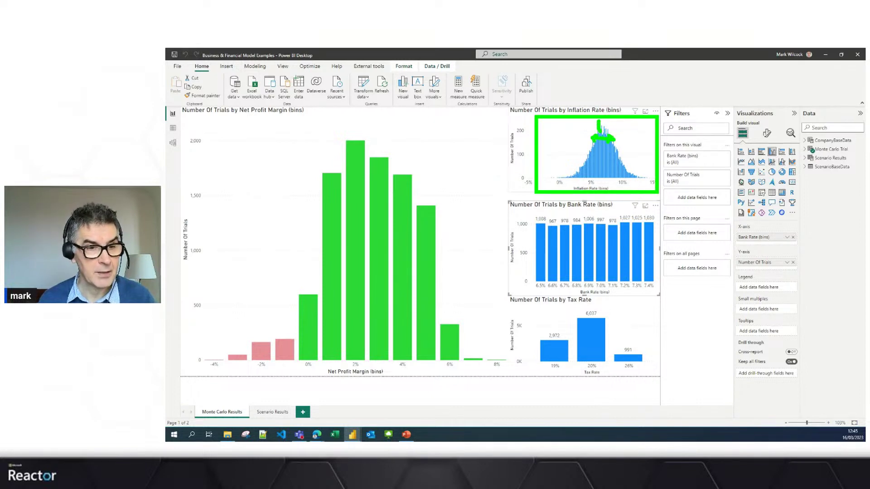
pyautogui.press('Escape')
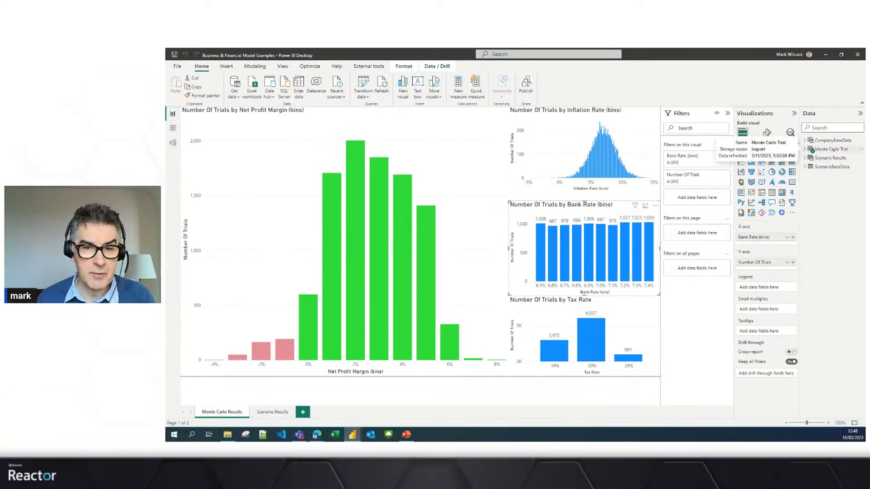
# Step: Review the Monte Carlo Trial table's formula again, including in Data view, and return to the report page
pyautogui.click(836, 154)
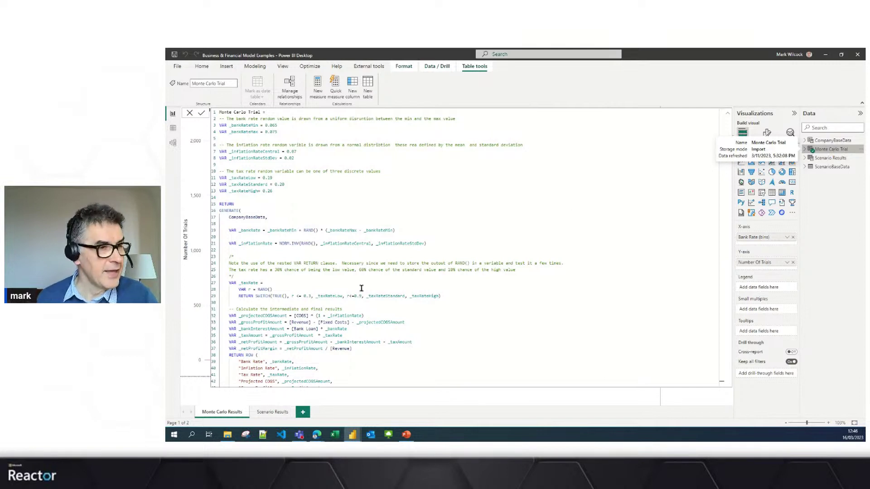
pyautogui.click(173, 131)
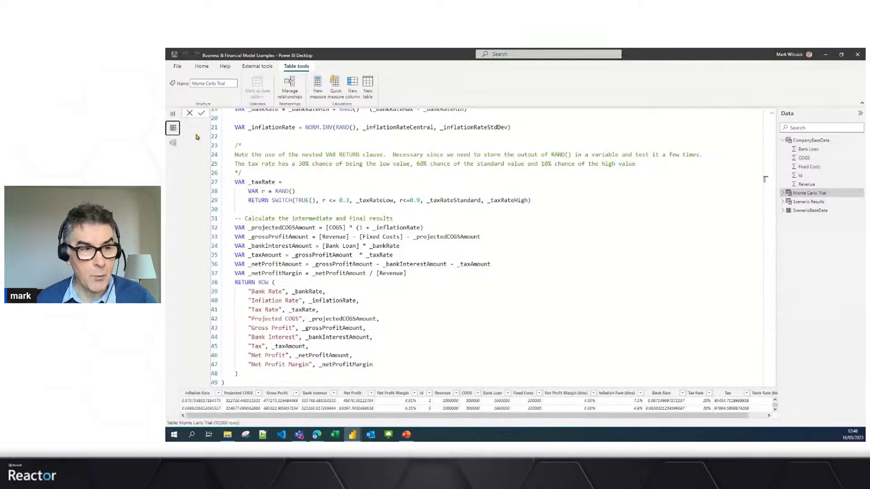
pyautogui.click(201, 66)
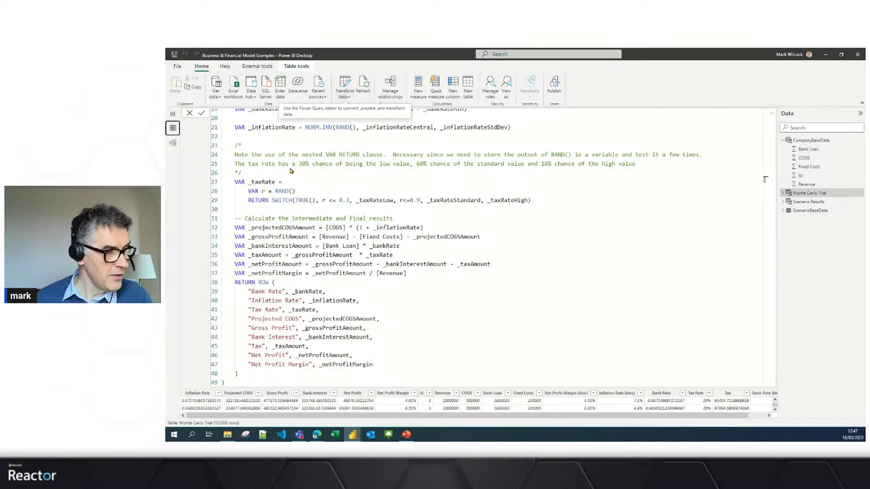
pyautogui.click(173, 114)
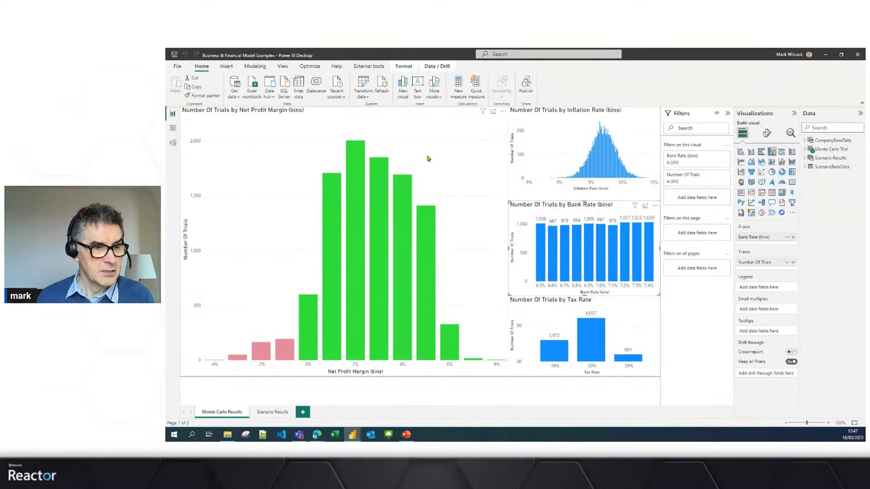
# Step: Cross-highlight the charts by the 4% Net Profit Margin bar, list CompanyBaseData's fields in a wider pane, and clear the highlighting
pyautogui.click(427, 159)
pyautogui.click(405, 197)
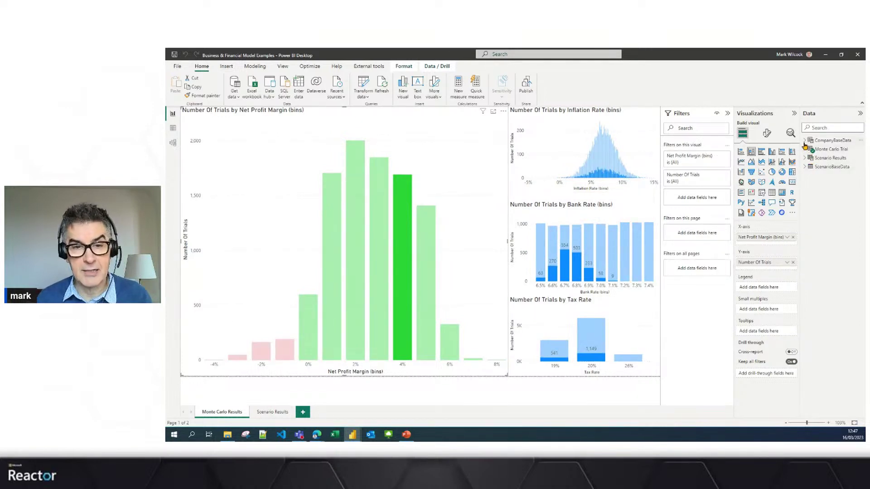
pyautogui.click(806, 141)
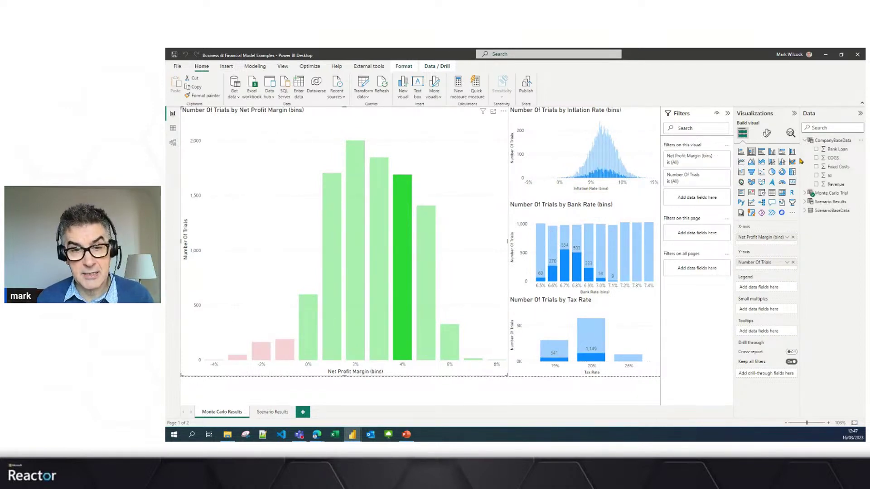
pyautogui.moveTo(801, 160); pyautogui.dragTo(791, 161)
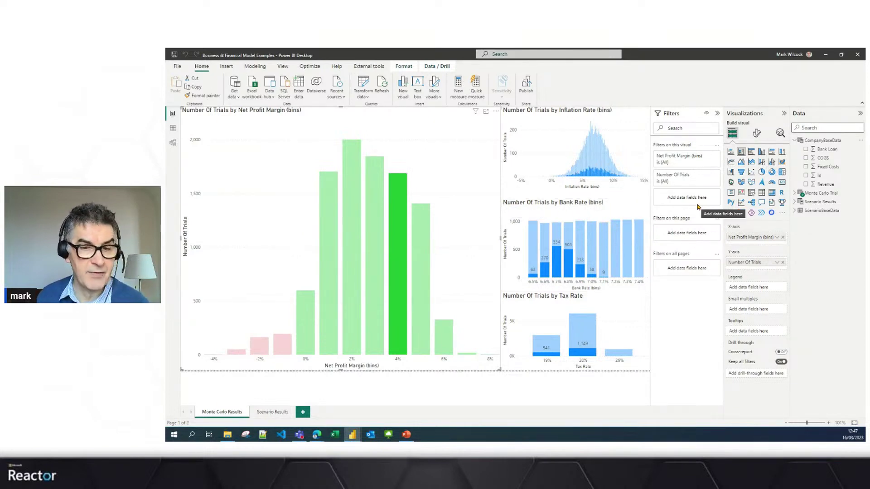
pyautogui.click(439, 176)
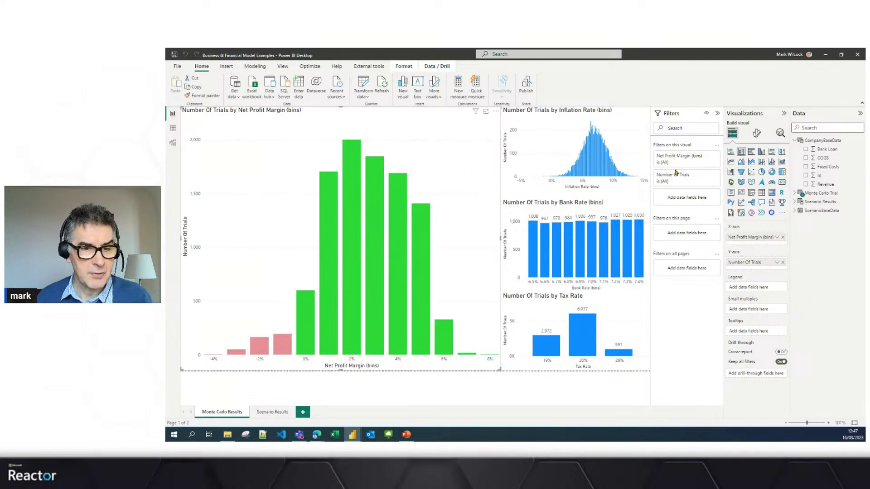
# Step: Filter the Net Profit Margin chart to bins less than 0.03 and inspect its 1% bar
pyautogui.click(793, 194)
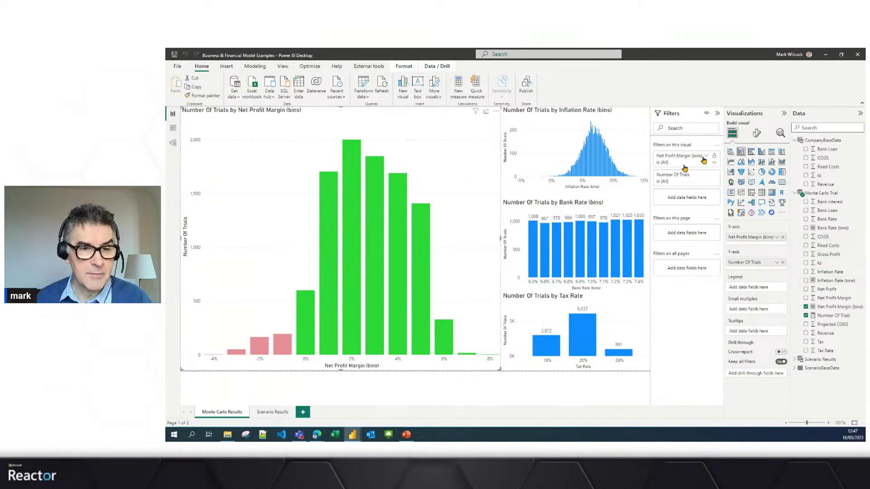
pyautogui.click(708, 156)
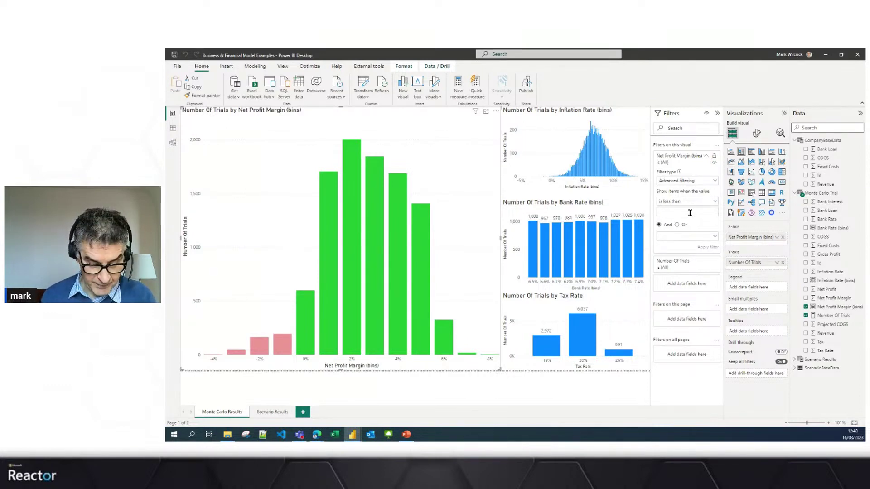
pyautogui.write('3')
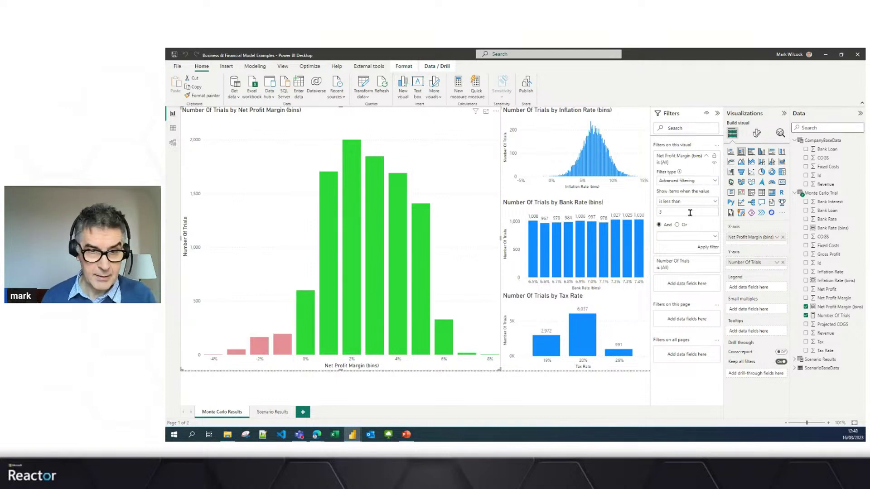
pyautogui.press('BackSpace')
pyautogui.write('.03')
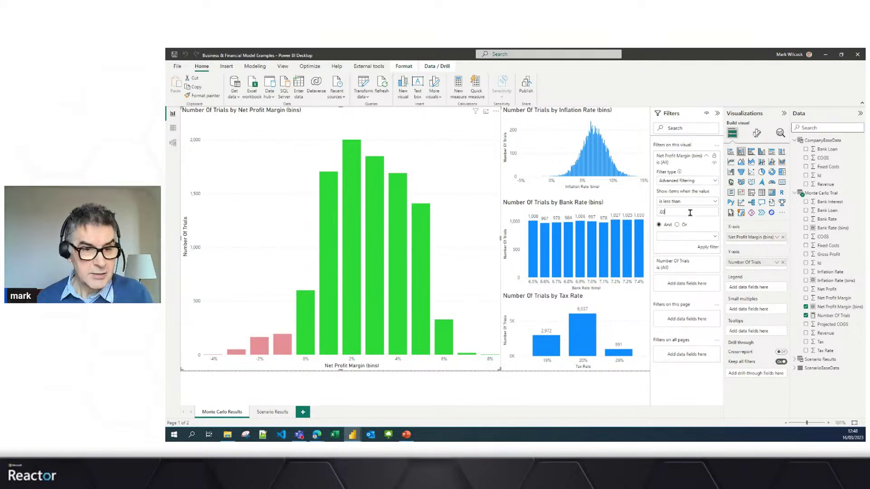
pyautogui.click(704, 247)
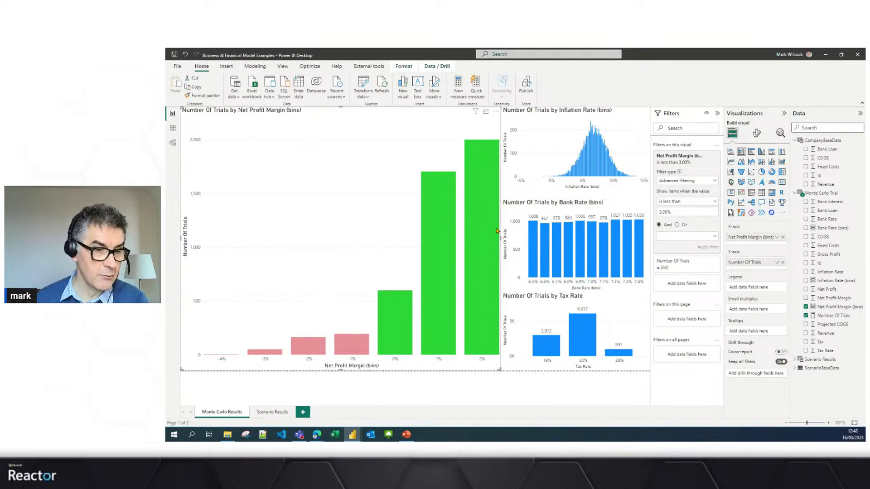
pyautogui.moveTo(422, 247)
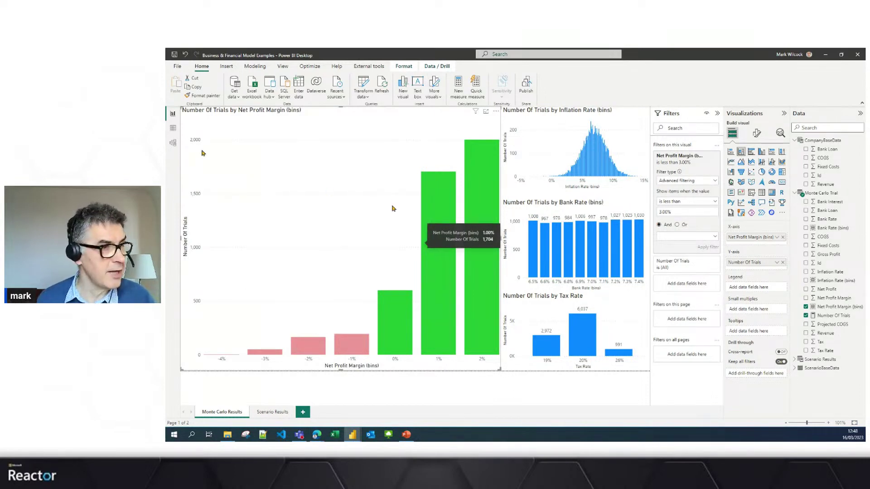
# Step: Show the Monte Carlo Trial table in Data view and refresh the model's data
pyautogui.click(827, 193)
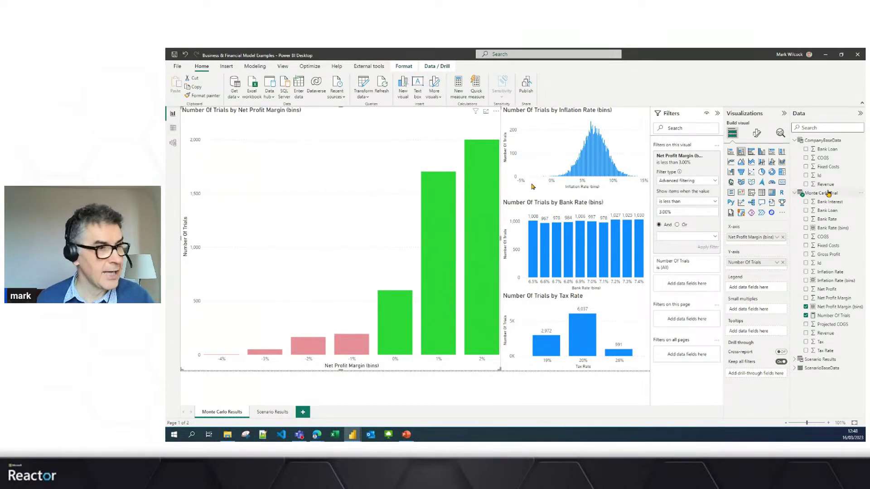
pyautogui.click(173, 129)
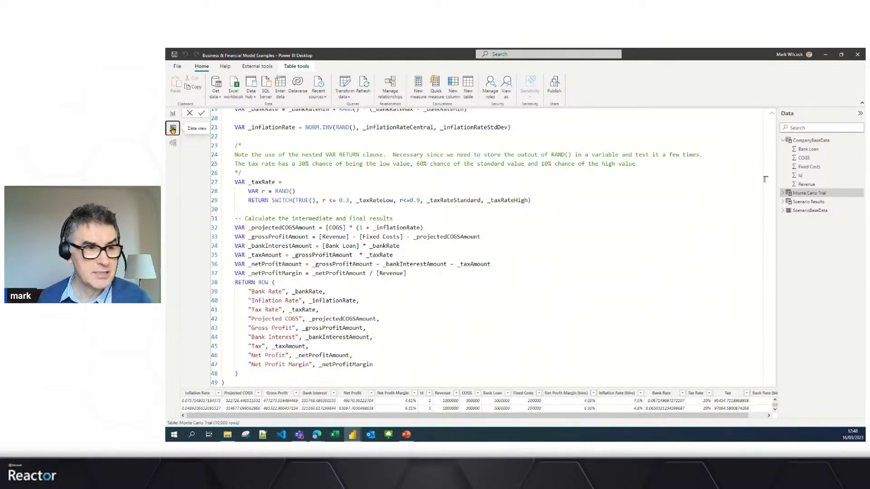
pyautogui.click(365, 86)
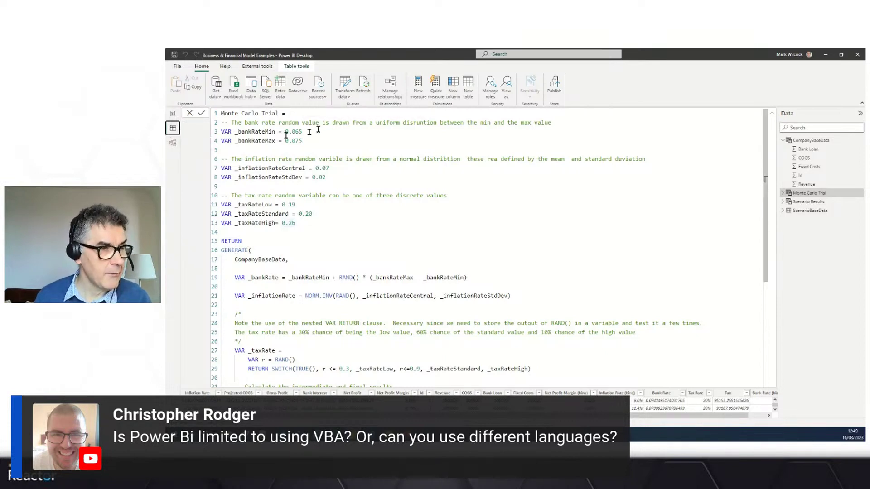
# Step: Open the Power Query Editor to examine the ScenarioBaseData query
pyautogui.click(346, 96)
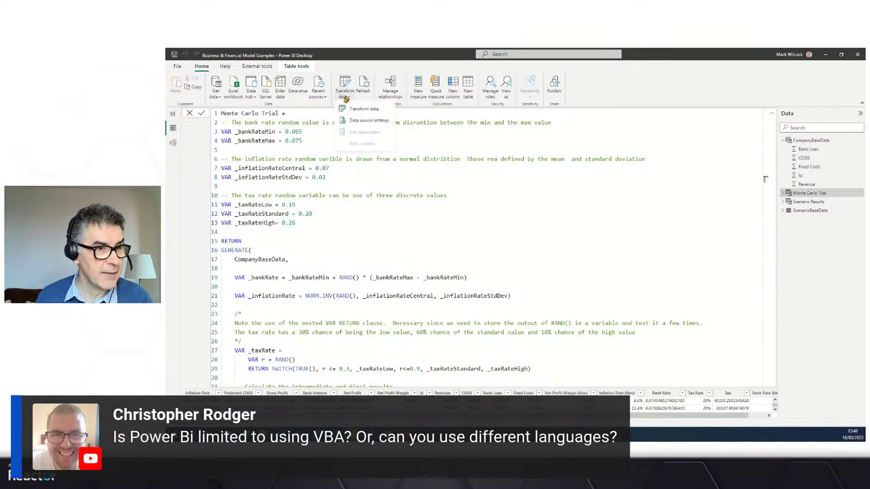
pyautogui.click(358, 109)
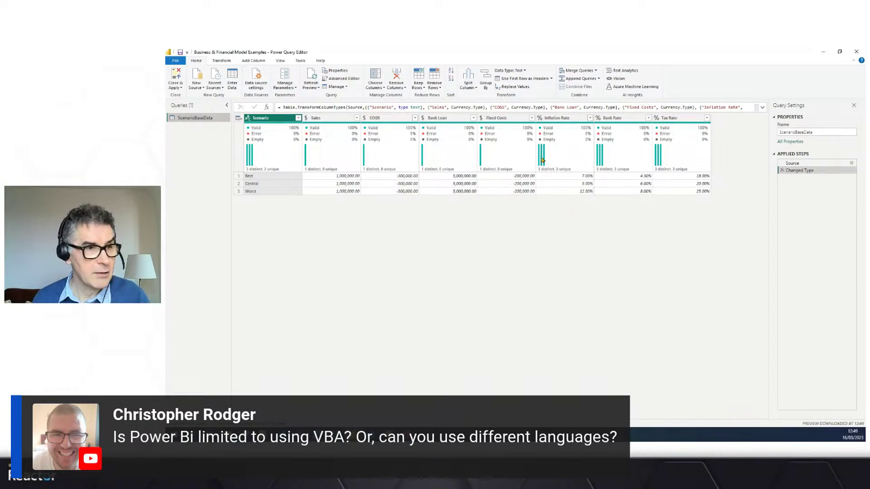
# Step: Examine the ScenarioBaseData query's M code in the Advanced Editor and close it without changes
pyautogui.click(345, 81)
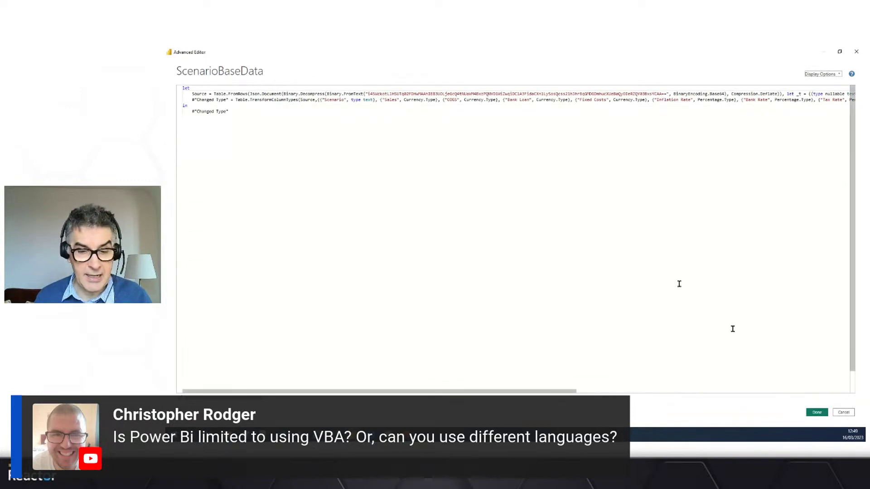
pyautogui.click(844, 412)
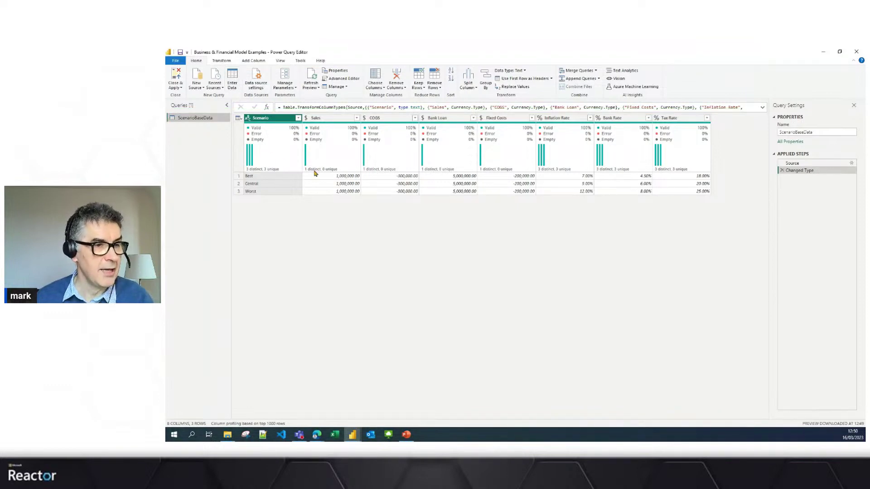
# Step: Switch to Microsoft Edge and show the lbag-online GitHub repository's folder "Power BI Plays Roulette At Monte Carlo"
pyautogui.moveTo(315, 172)
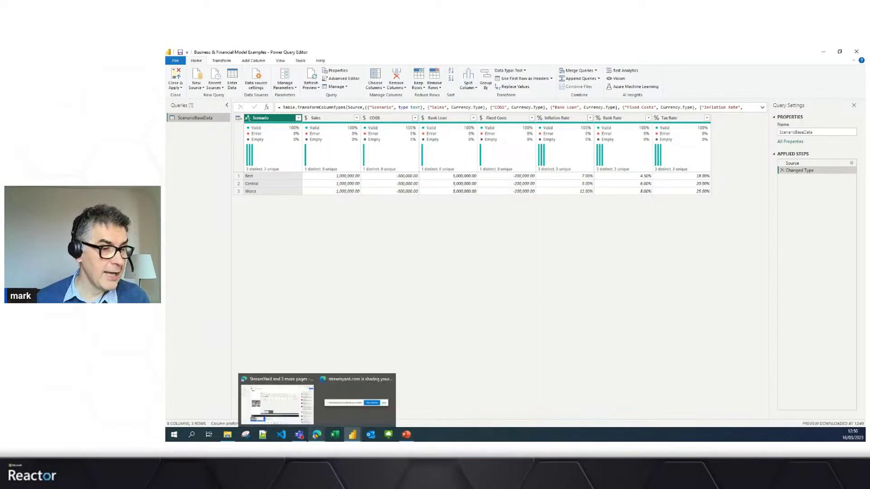
pyautogui.click(317, 435)
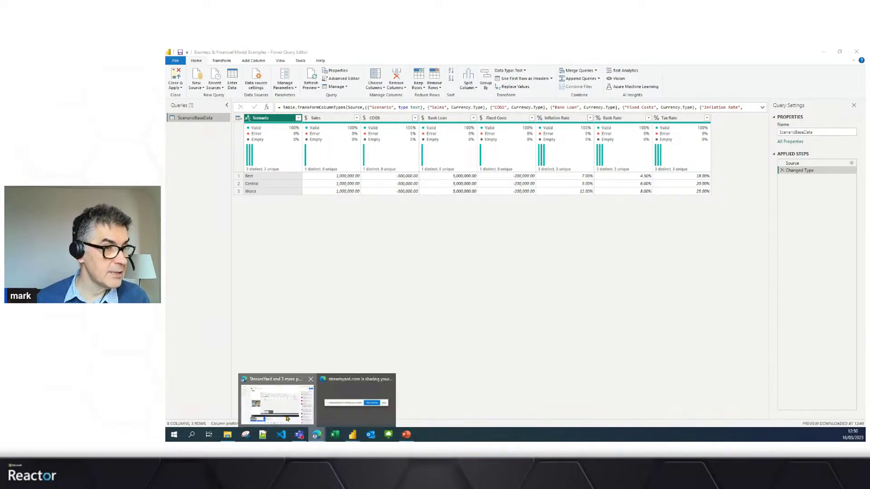
pyautogui.click(271, 334)
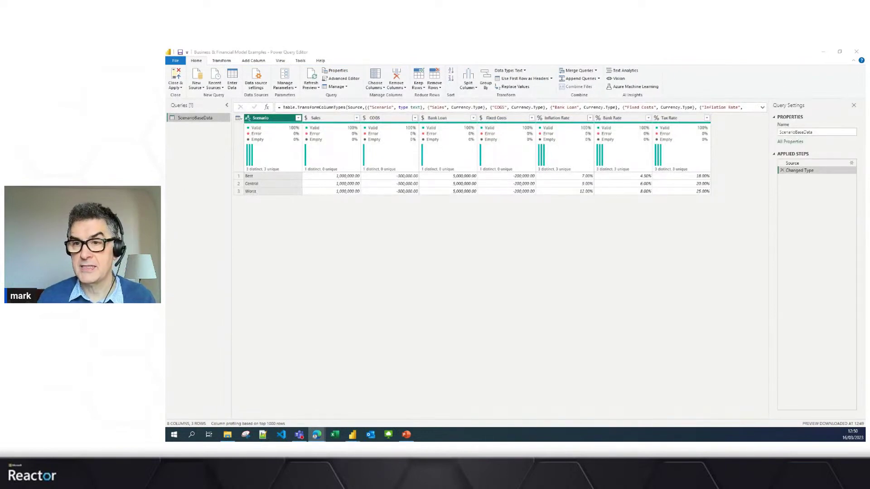
pyautogui.click(860, 111)
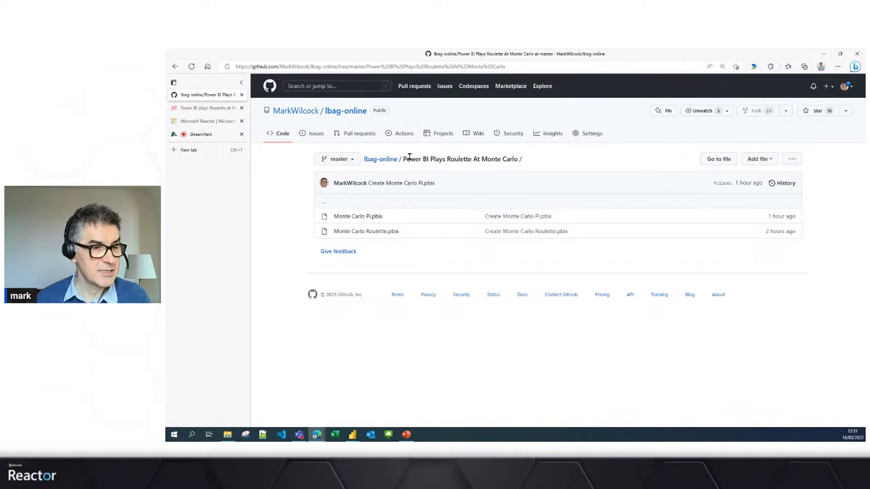
# Step: Highlight the folder name in the lbag-online repository path and minimize the browser window
pyautogui.moveTo(410, 157); pyautogui.dragTo(513, 158)
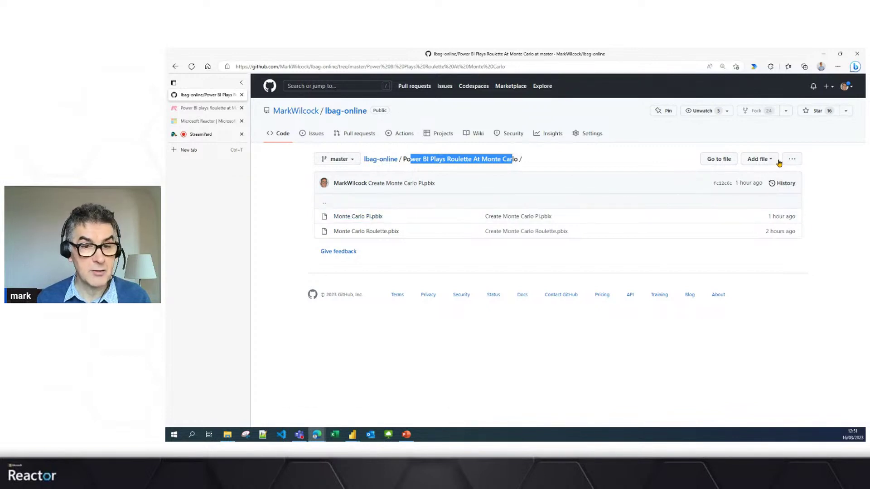
pyautogui.click(790, 160)
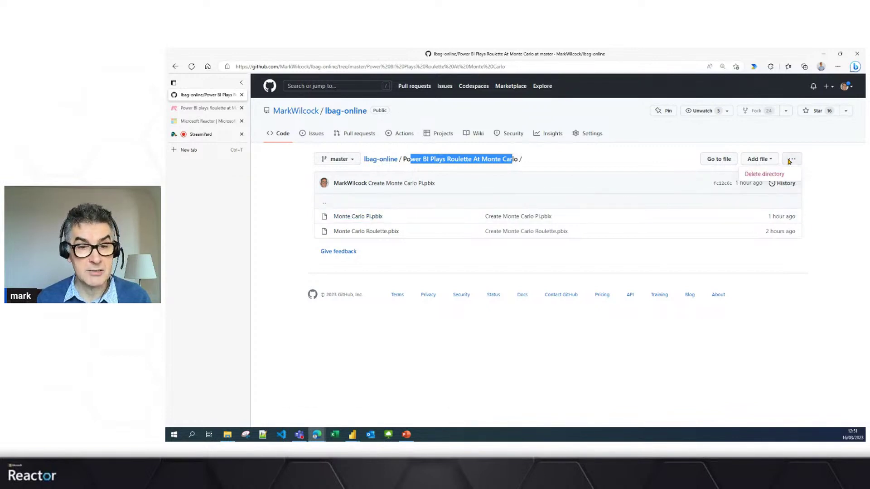
pyautogui.click(662, 157)
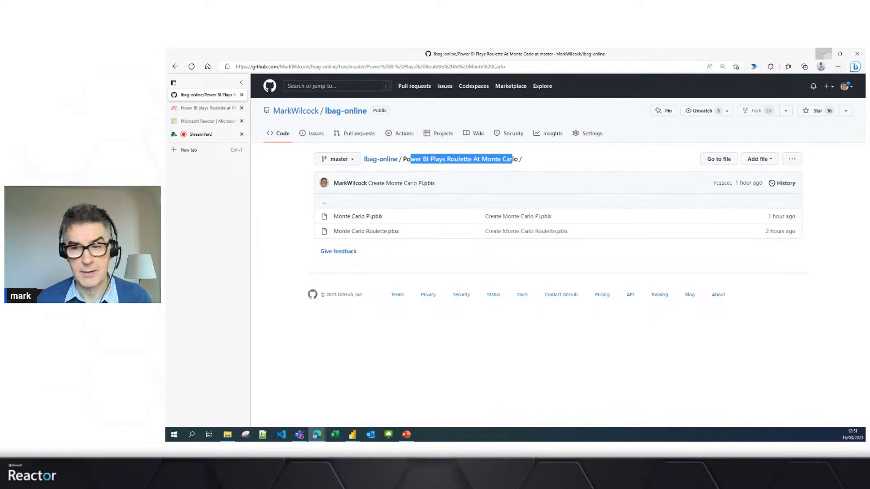
pyautogui.click(824, 54)
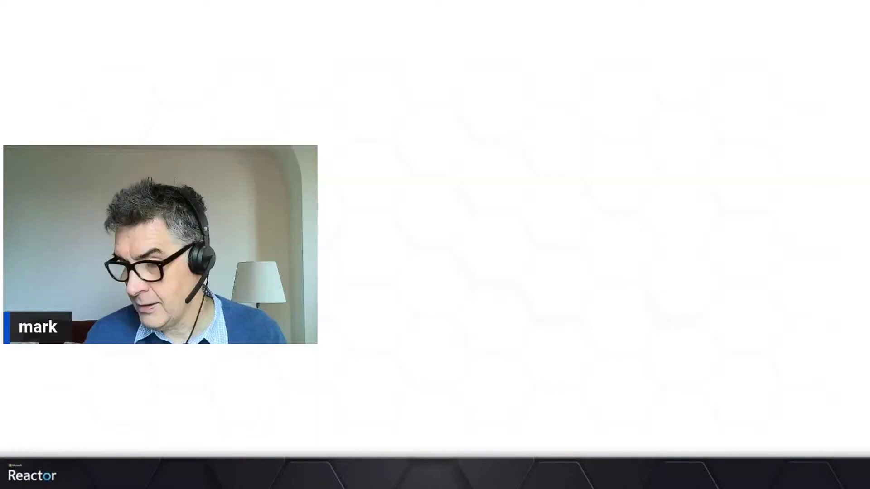